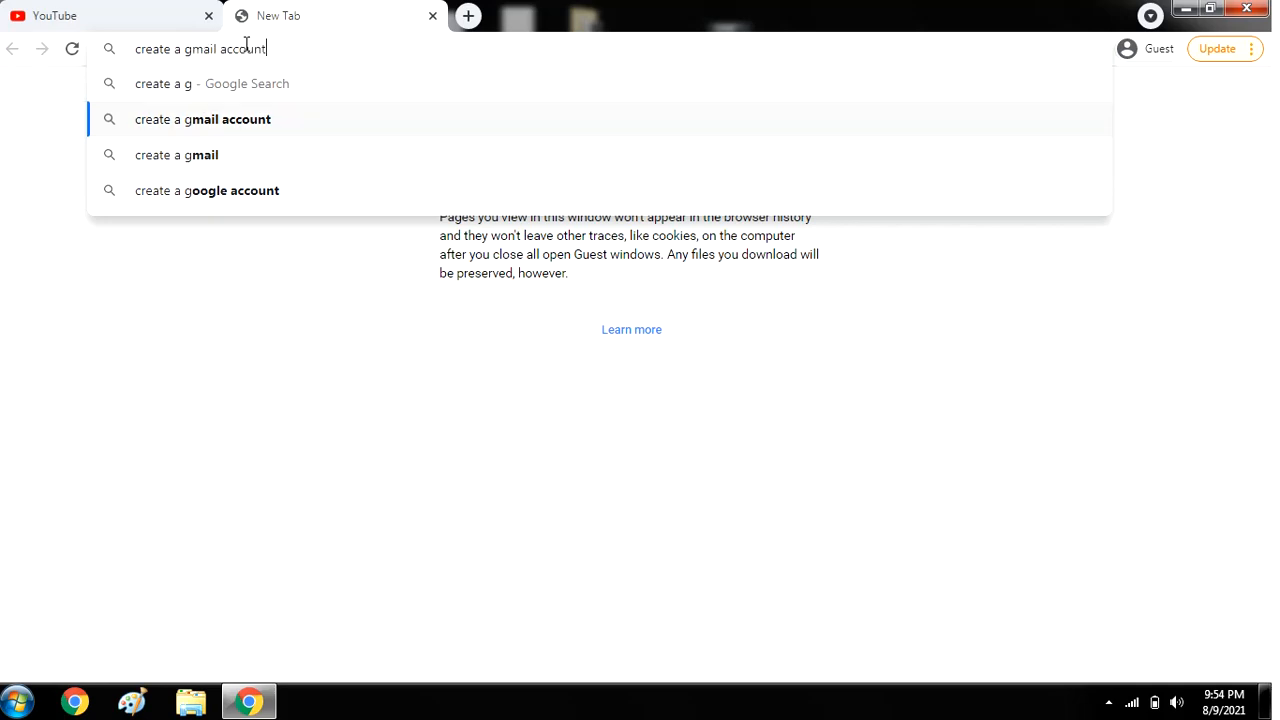
Look up how to create a Gmail account in Gmail Help, then close the help and sign-up tabs.
key(Return)
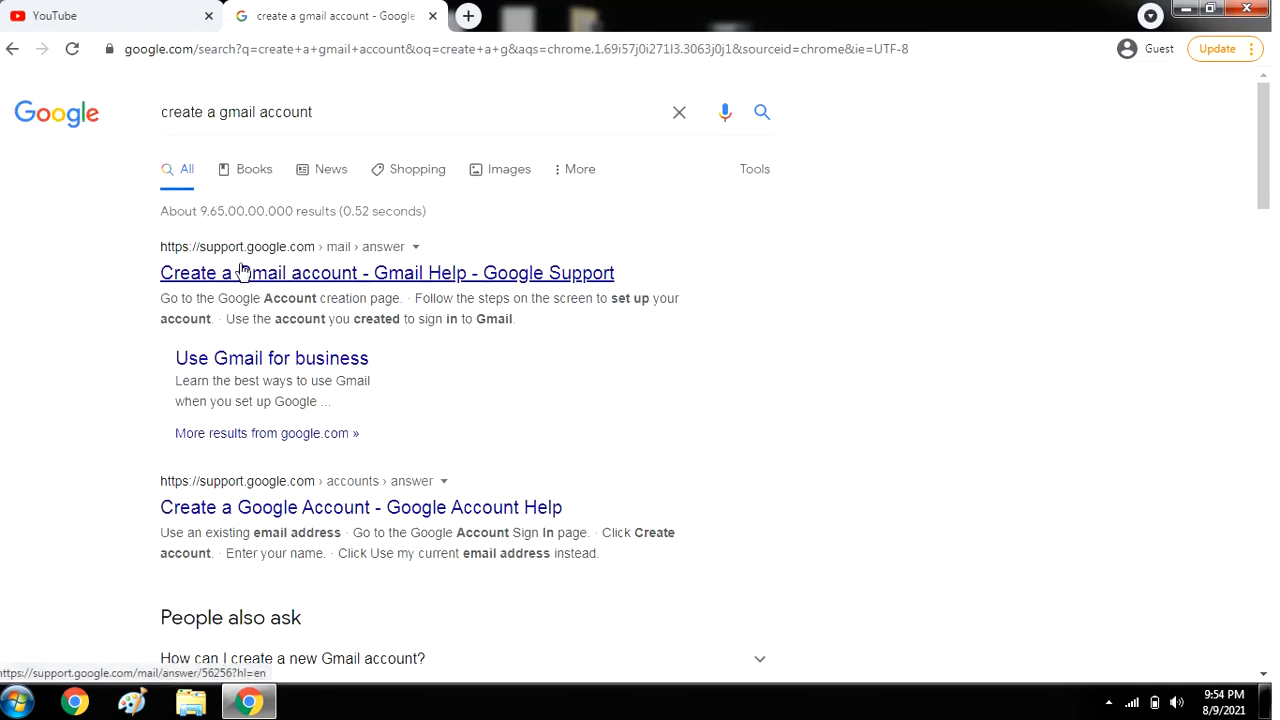
click(243, 274)
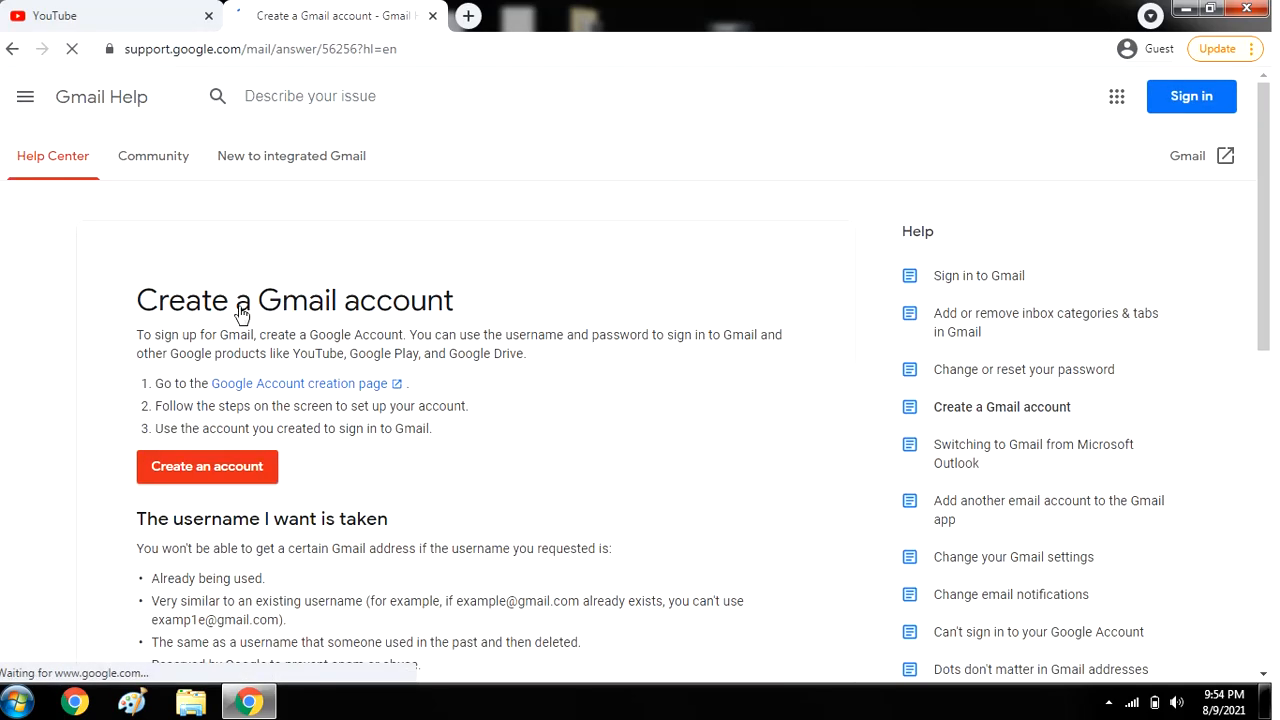
click(230, 467)
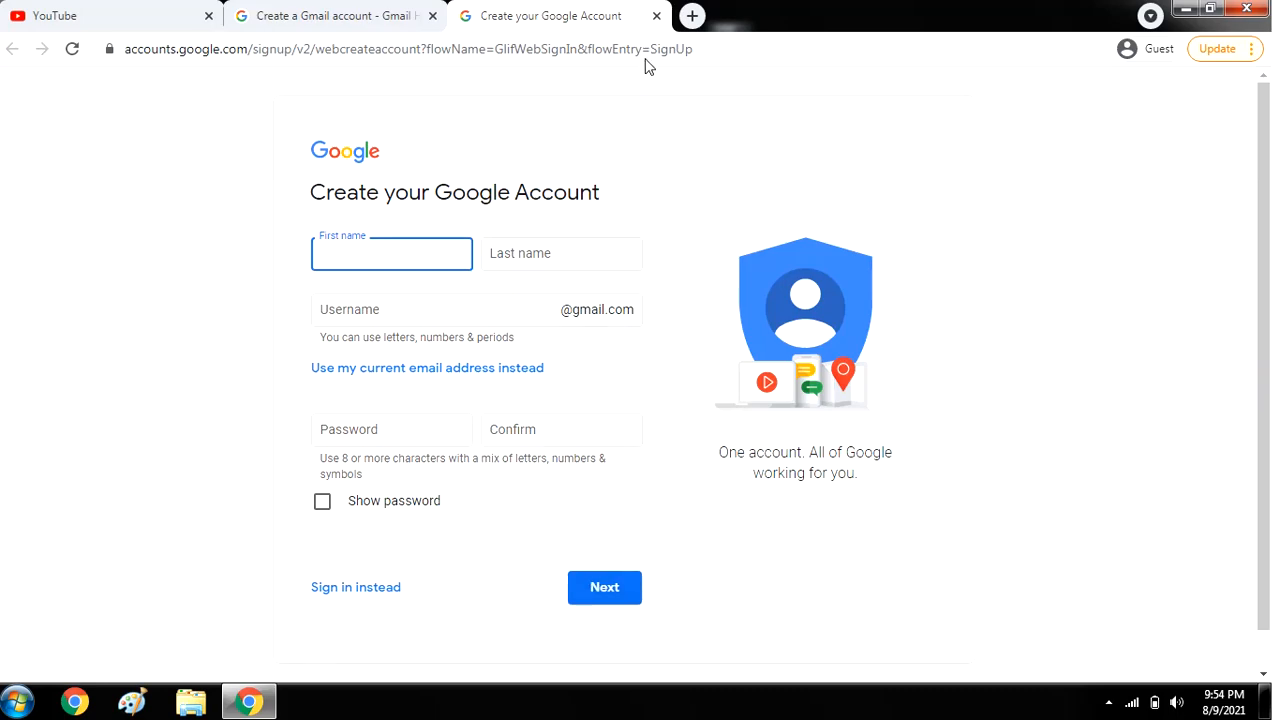
click(656, 17)
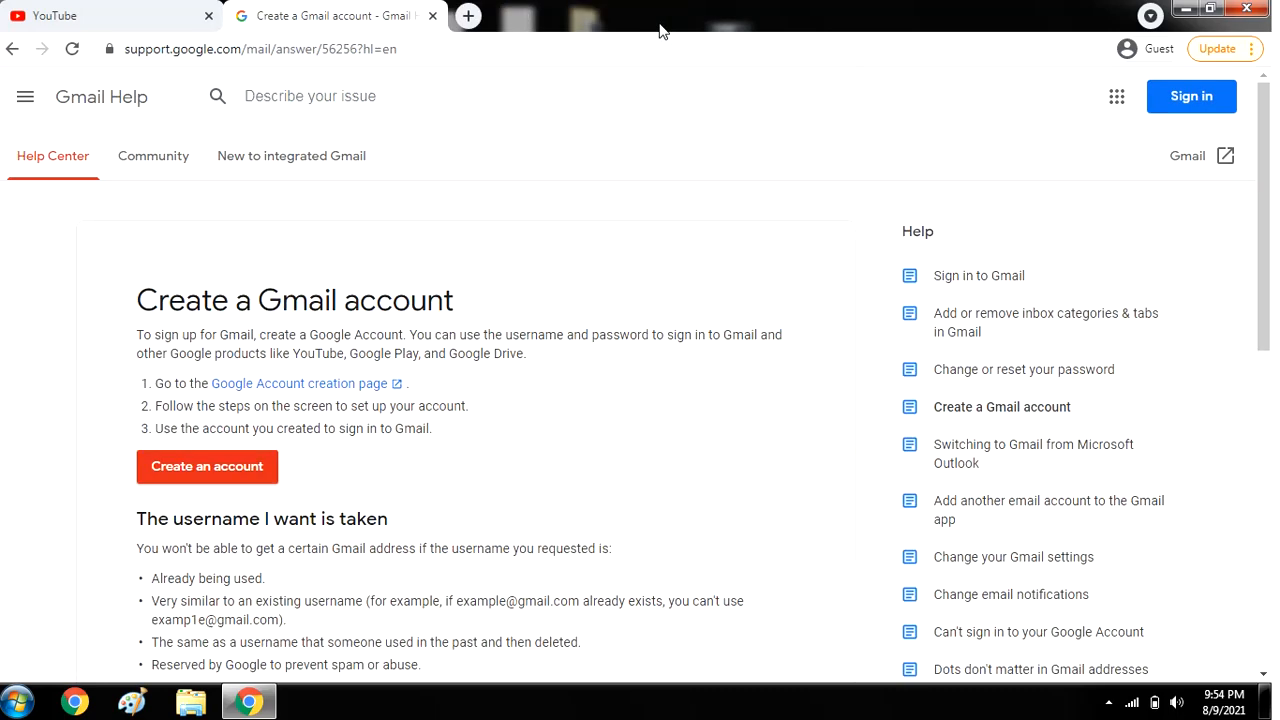
click(432, 17)
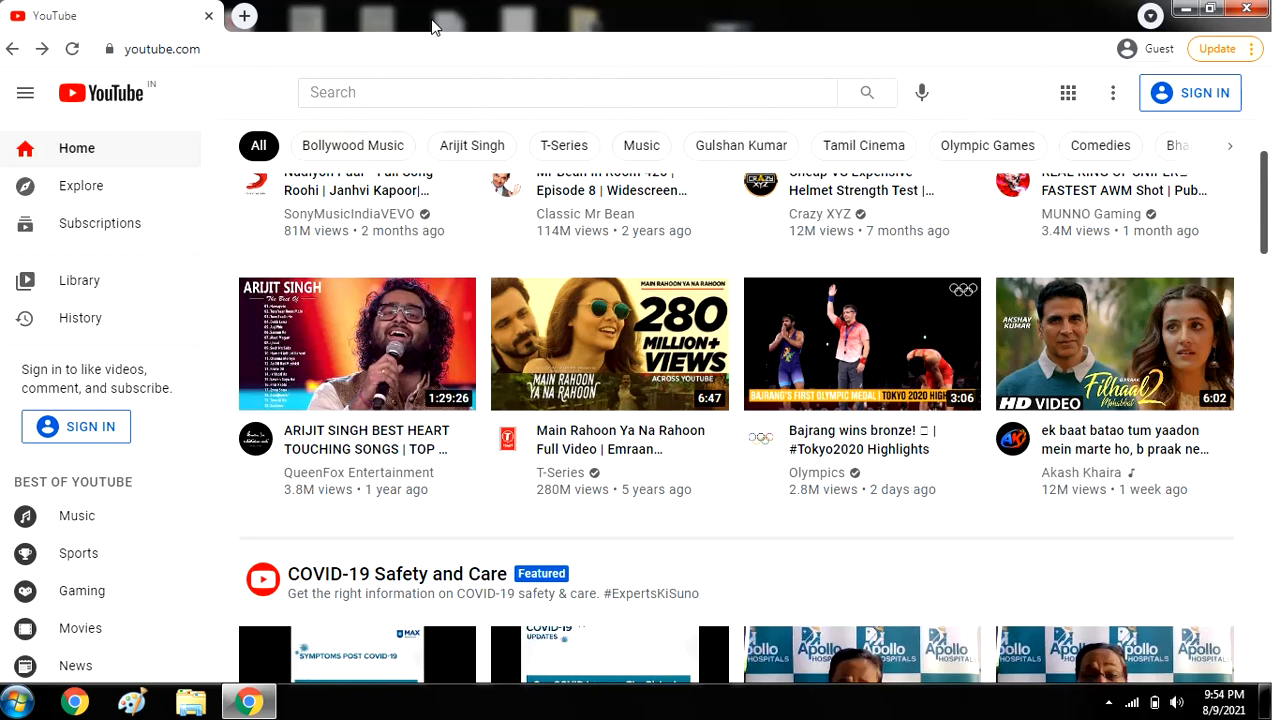
Sign in to YouTube with the Google account's e-mail address and password.
click(1164, 100)
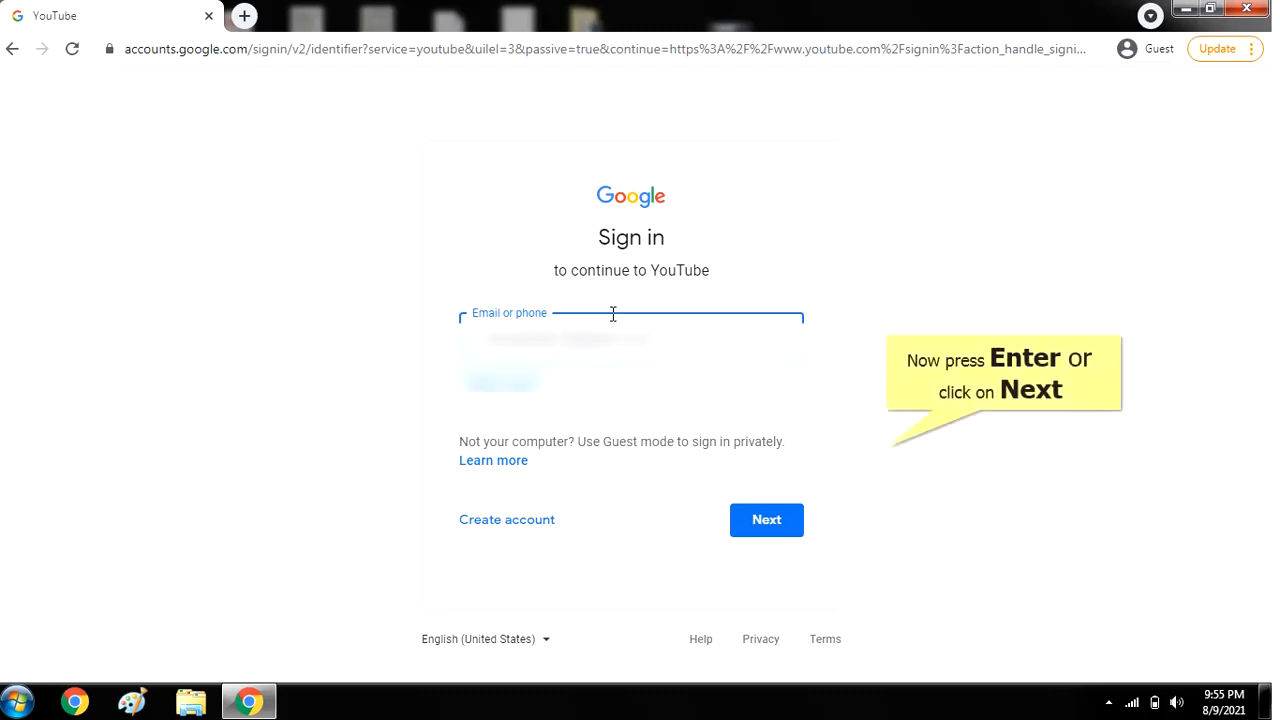
key(Return)
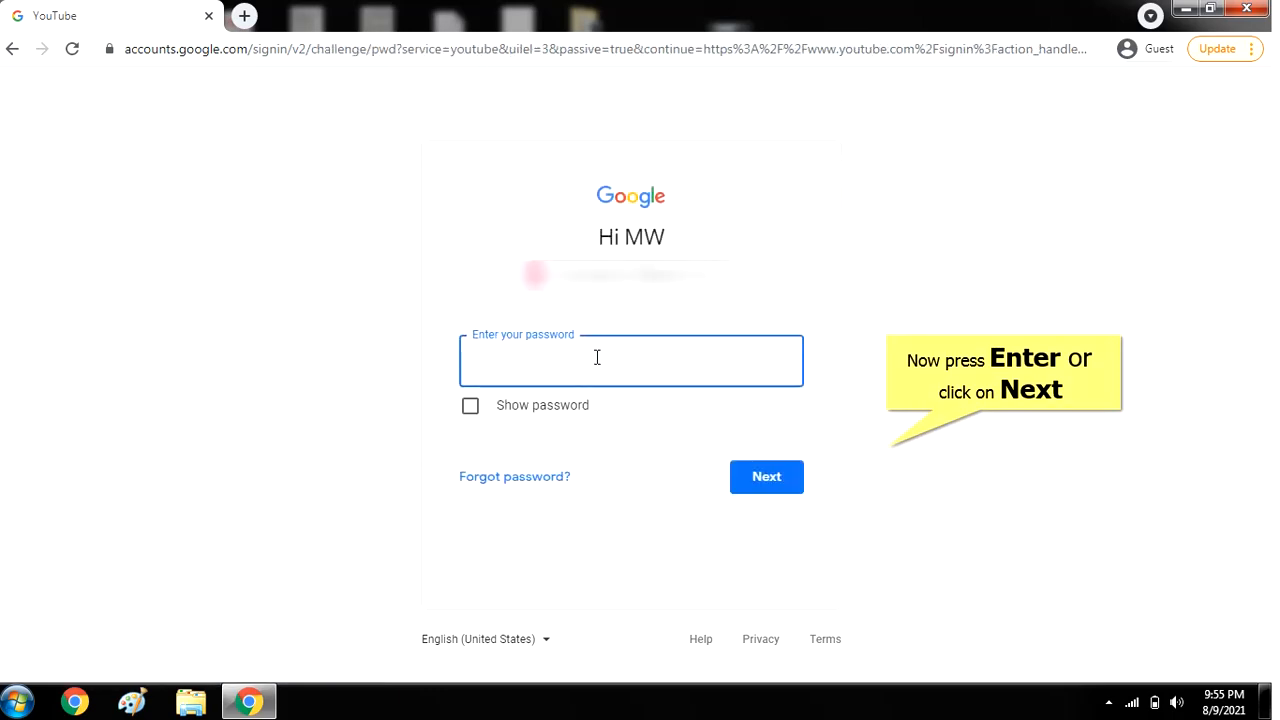
key(Return)
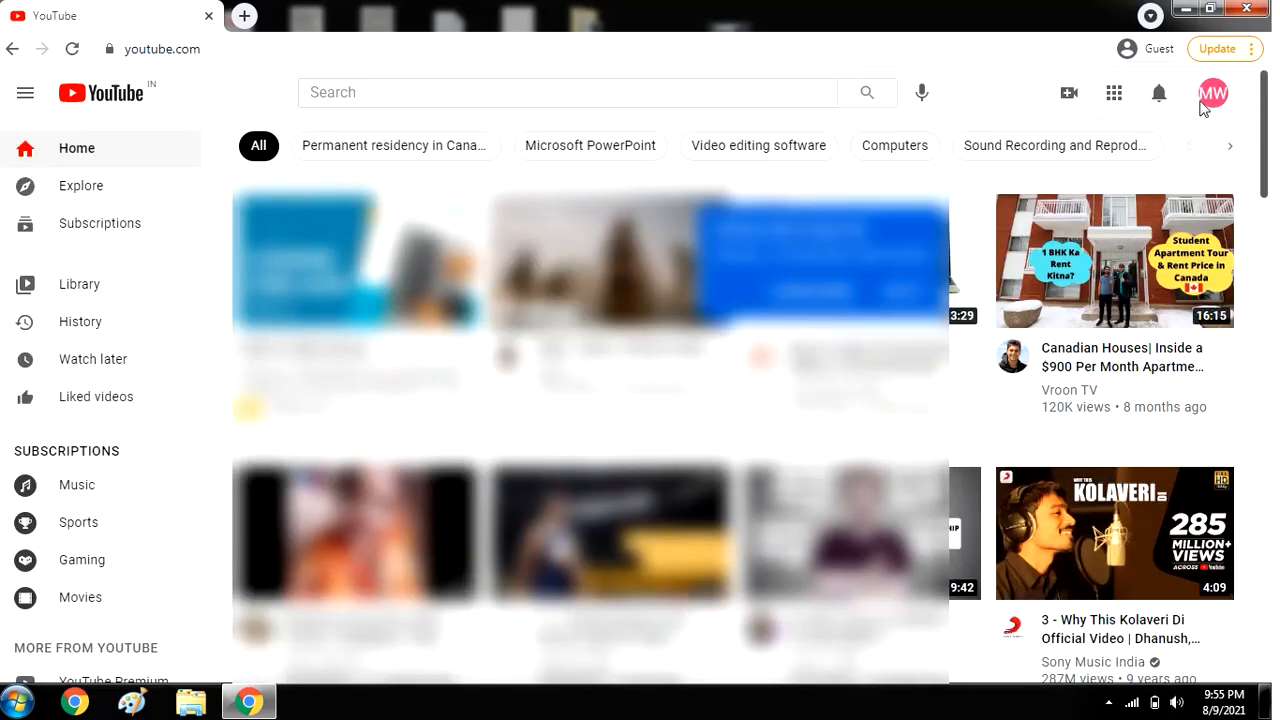
Start creating the MW Academy channel from the avatar menu, then open a blank browser tab.
click(1212, 97)
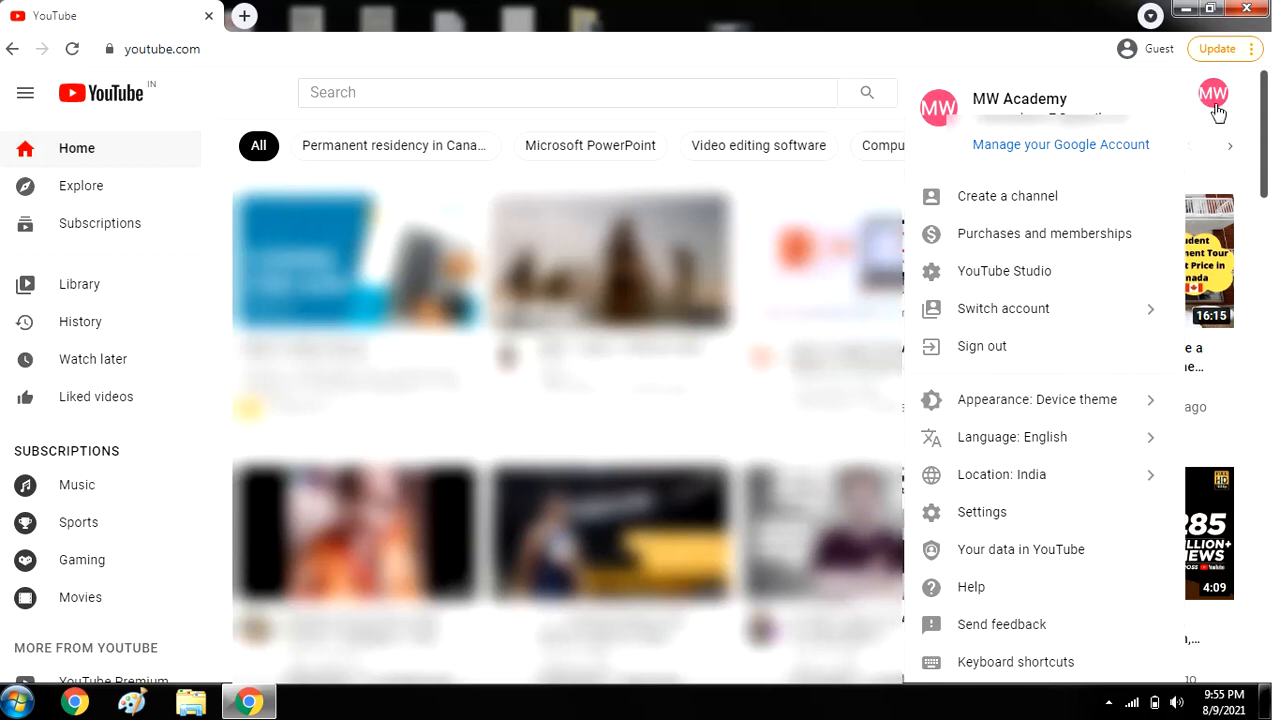
click(1077, 203)
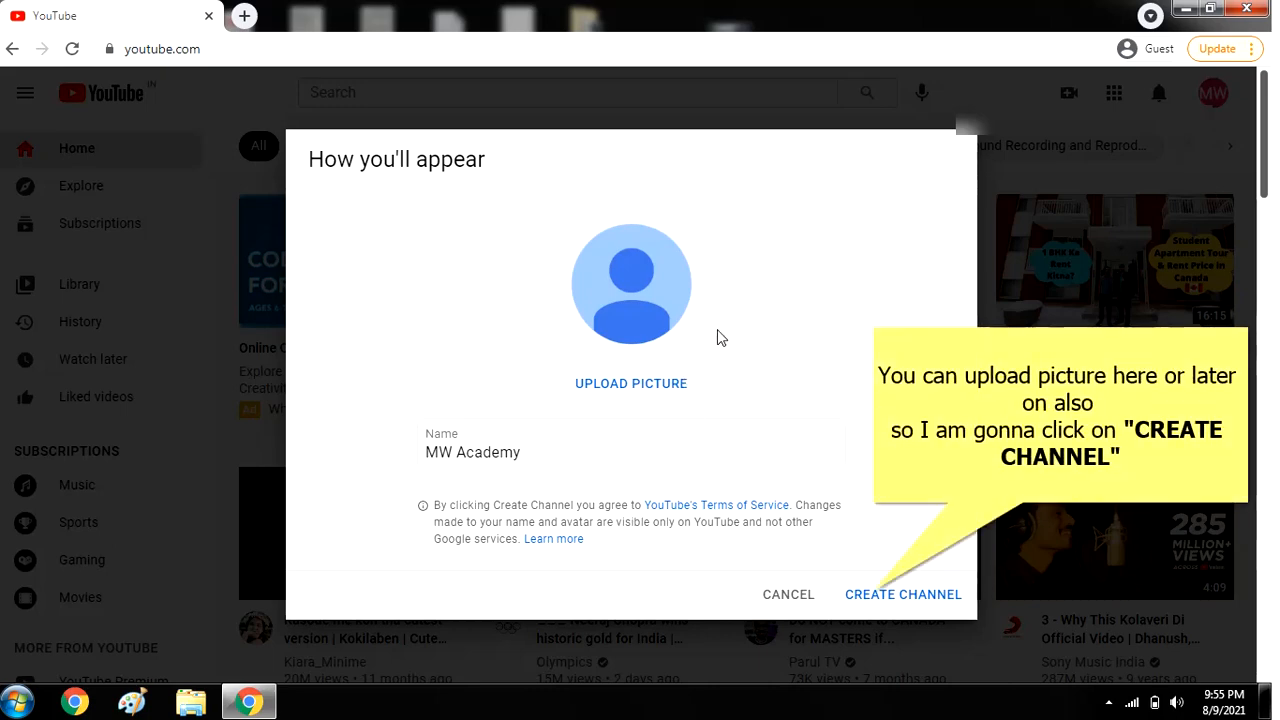
click(244, 17)
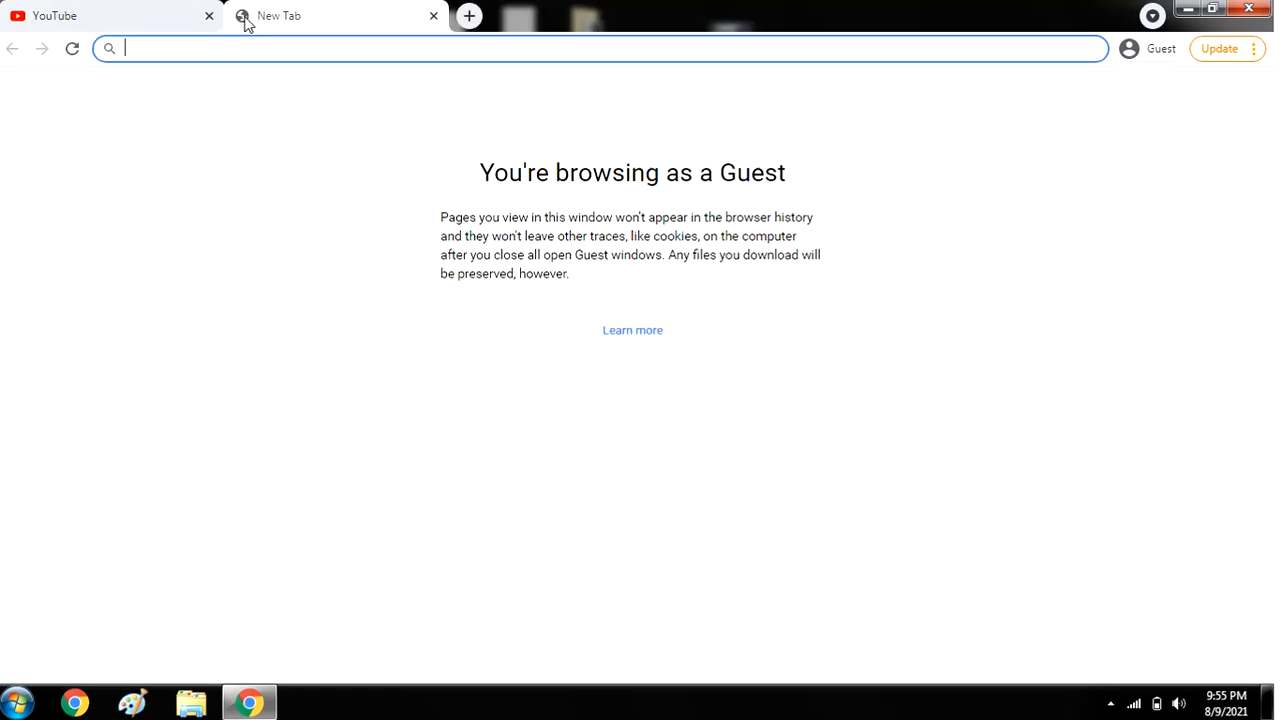
Load canva.com in the new browser tab.
text(canva.co)
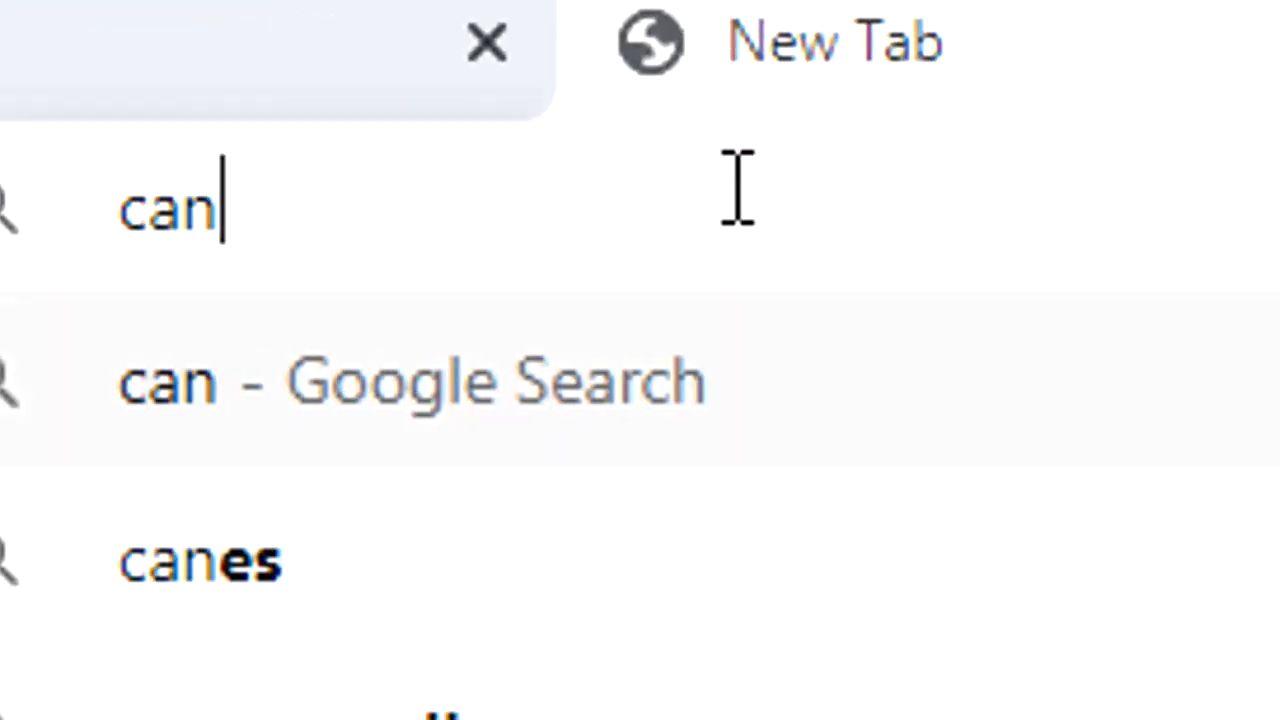
text(m)
key(Return)
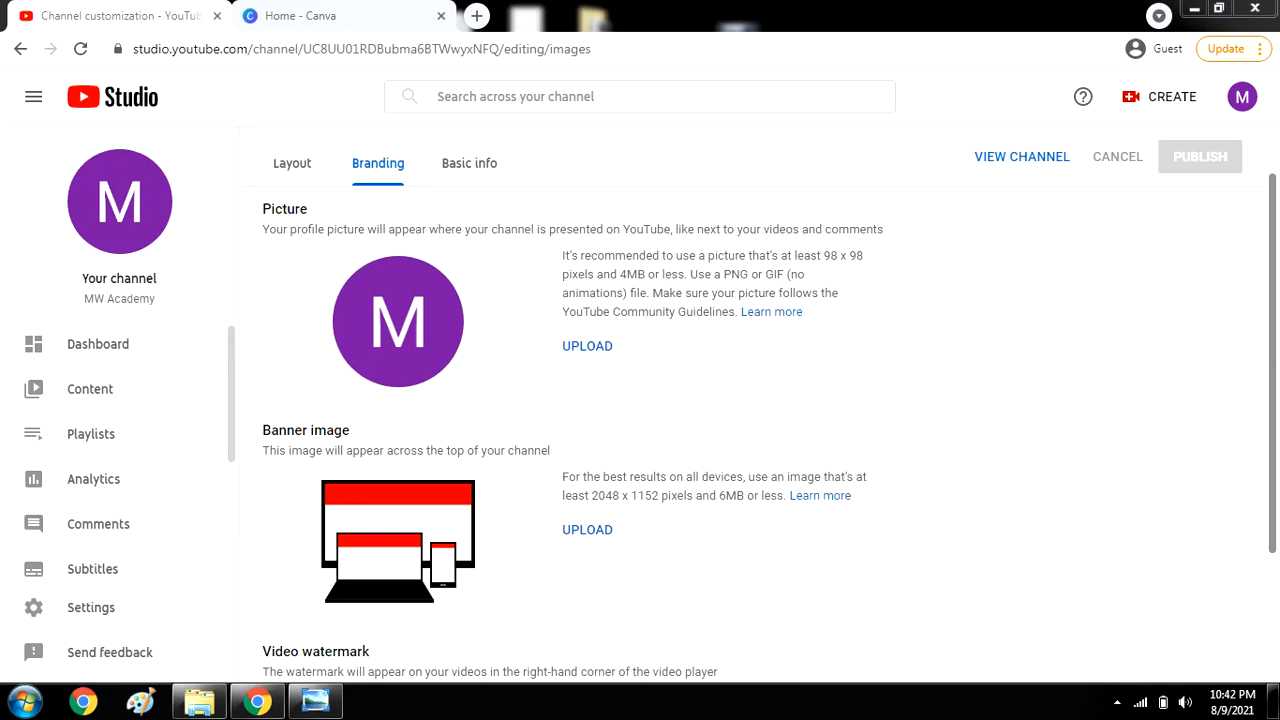
Read the Branding page's 98 x 98 px profile picture recommendation, then switch to Canva's home tab.
drag(1277, 372, 1277, 357)
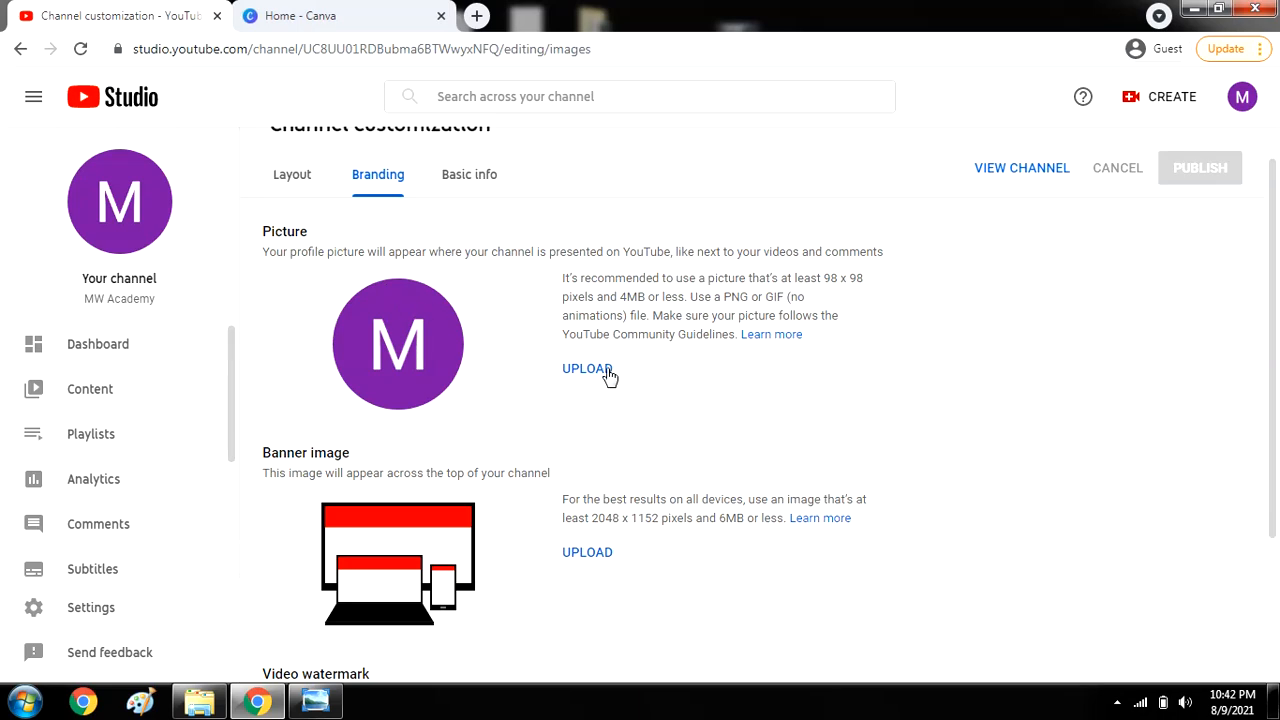
drag(1278, 310, 1278, 340)
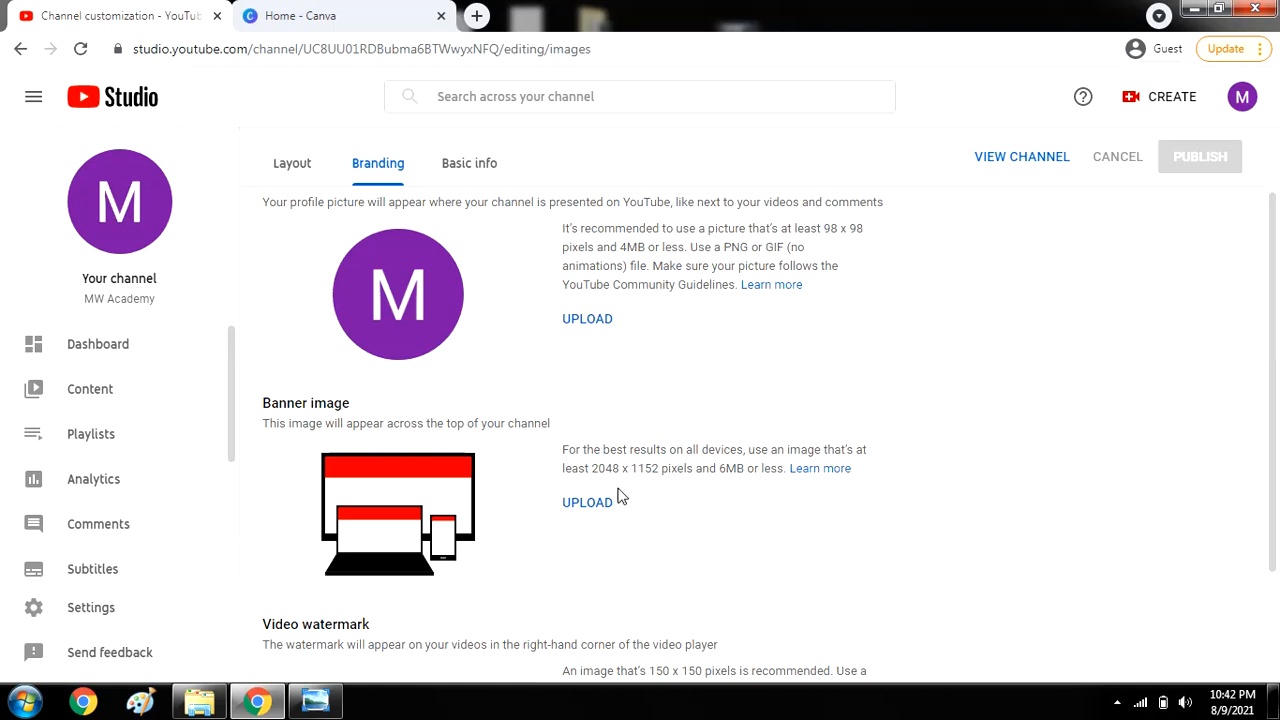
drag(1278, 280, 1278, 379)
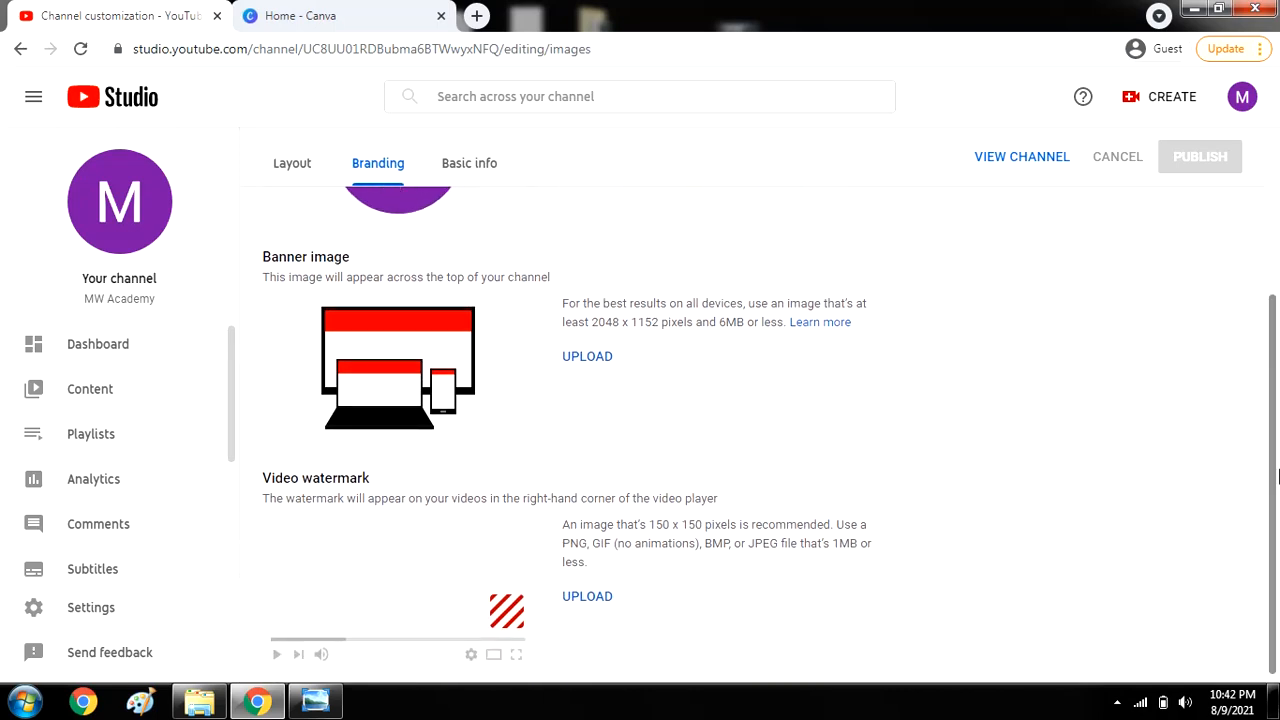
drag(1272, 484, 1272, 358)
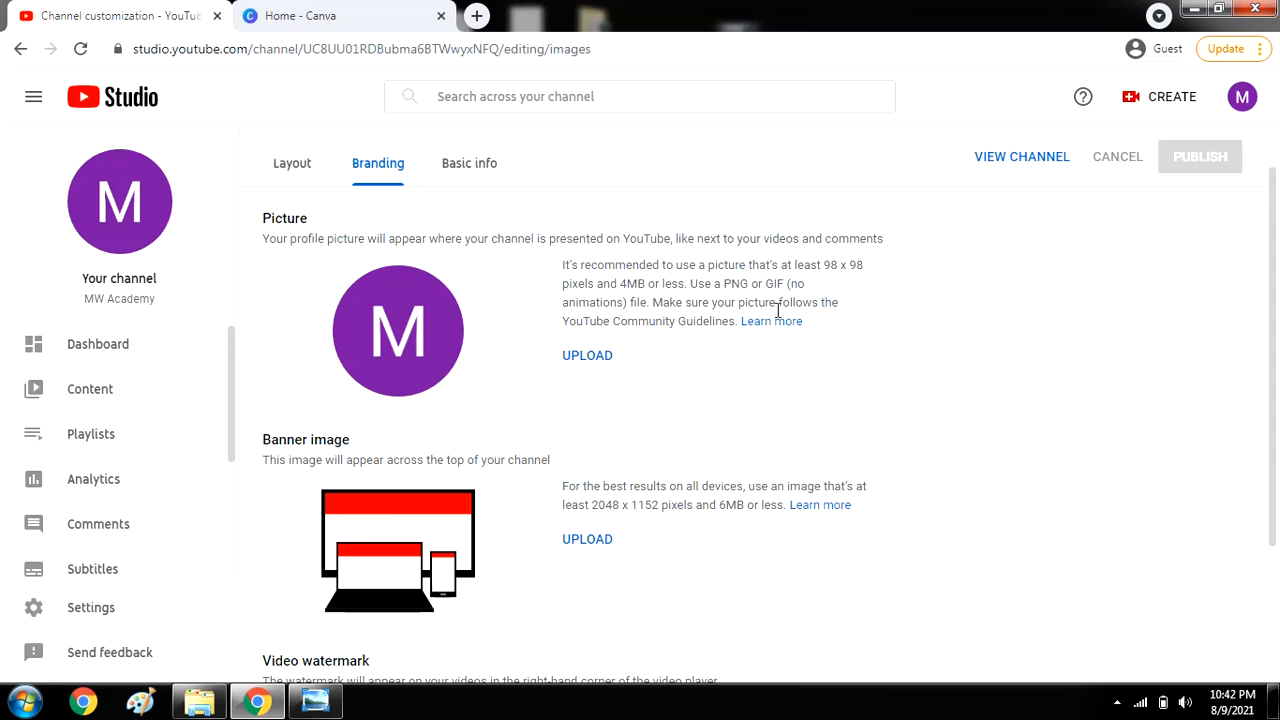
scroll(805, 360, down, 1)
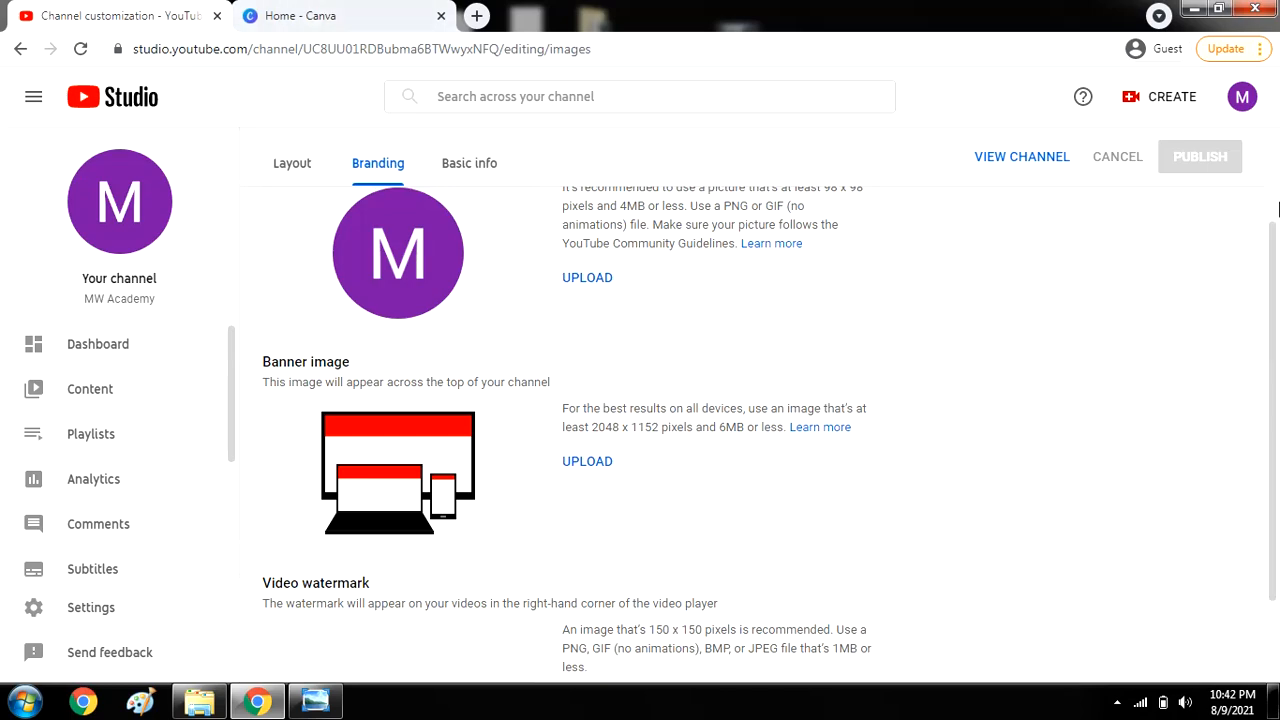
drag(1272, 233, 1266, 150)
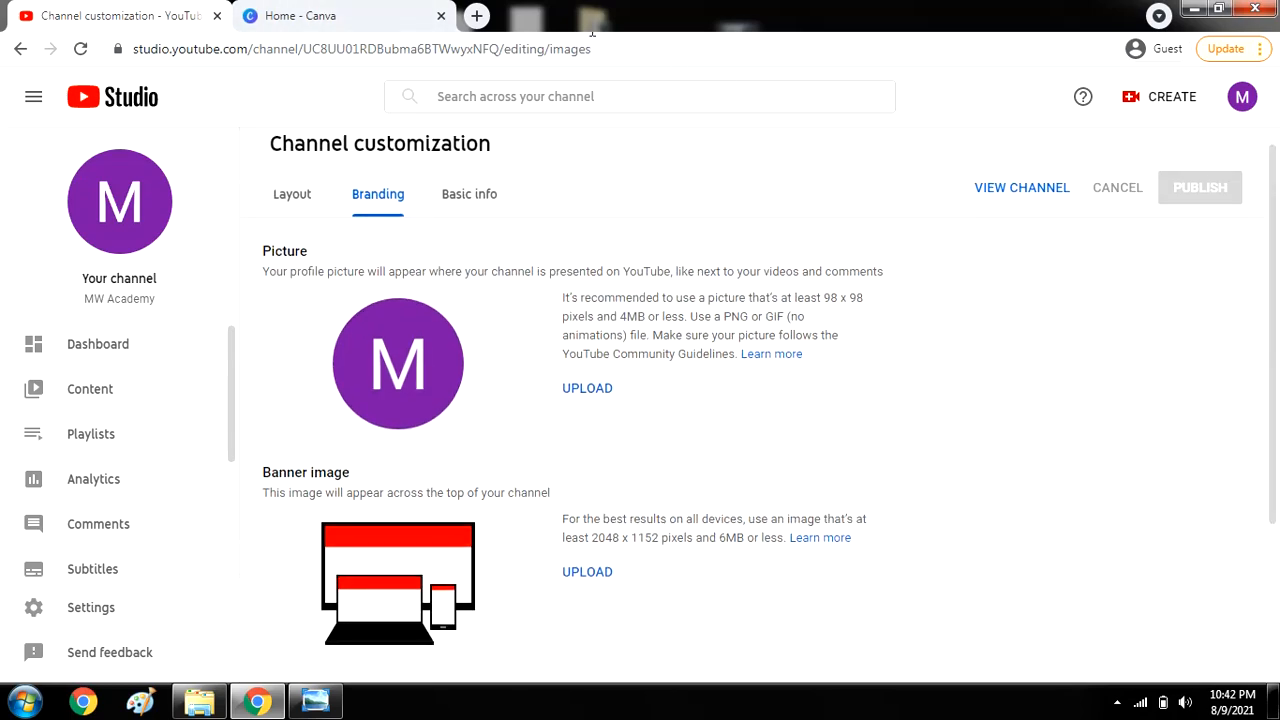
click(311, 9)
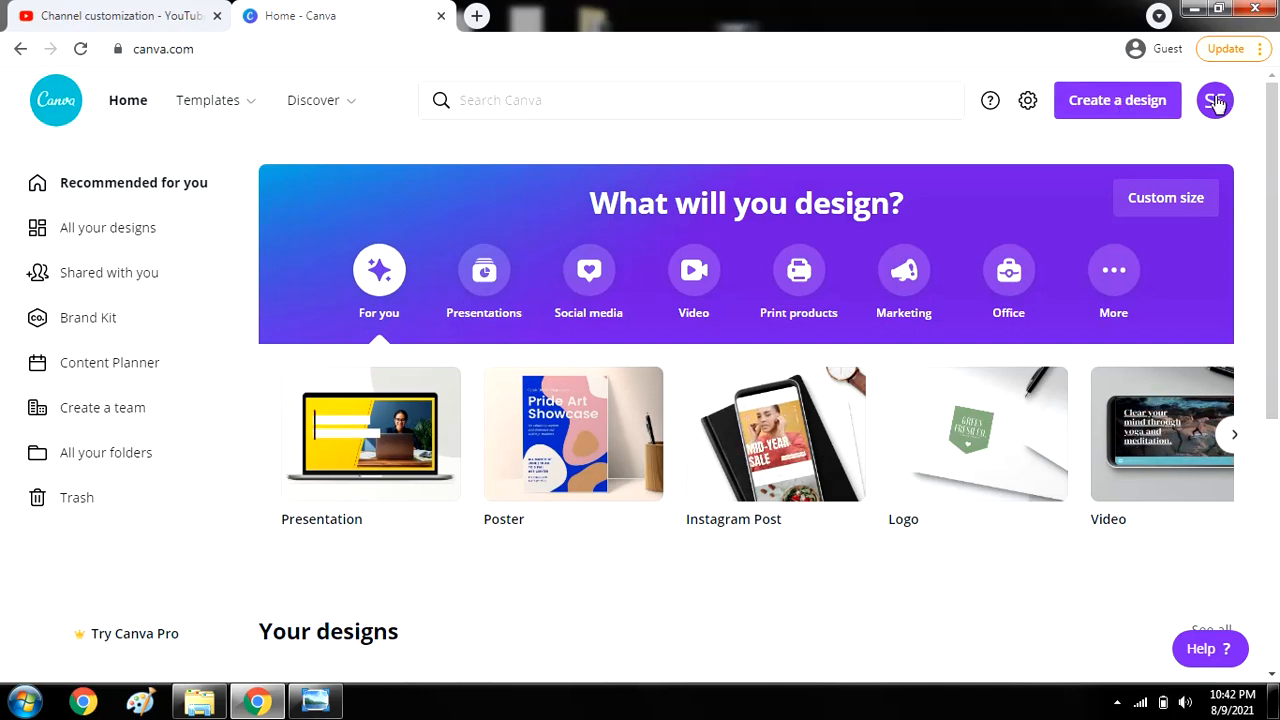
Create a custom-size Canva design of 98 x 98 px for the profile picture.
click(1127, 110)
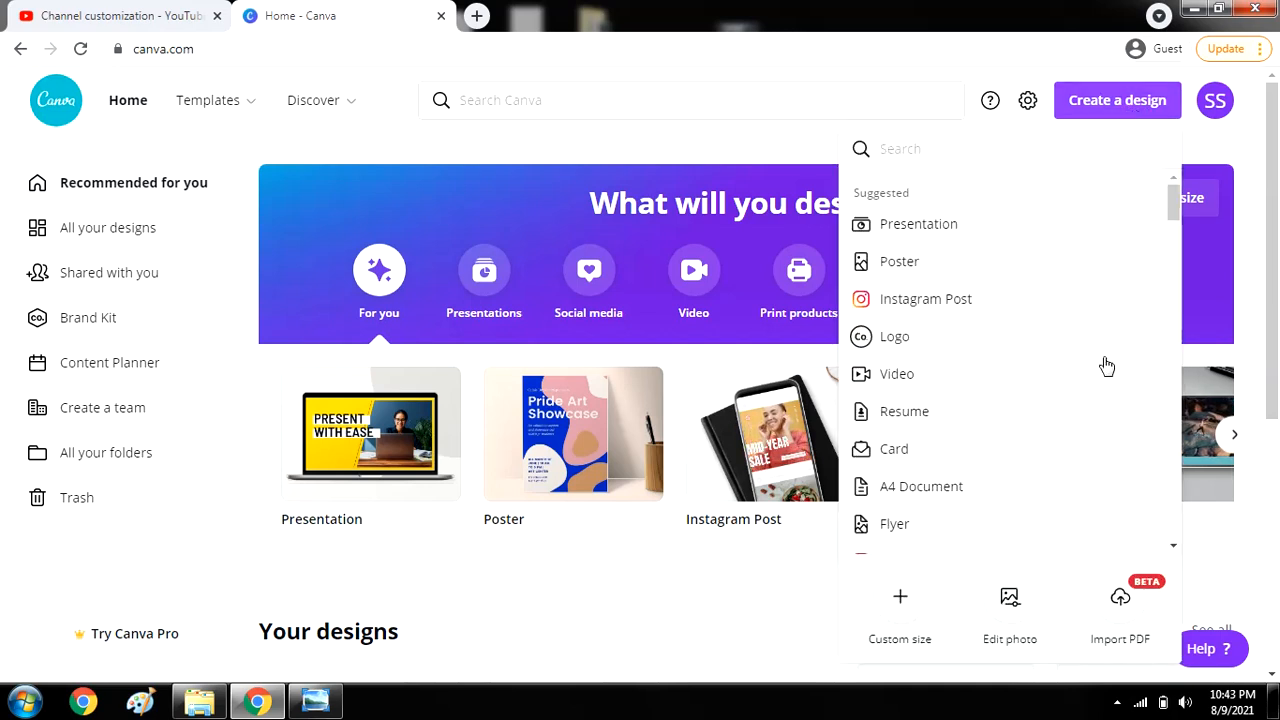
click(900, 605)
click(180, 15)
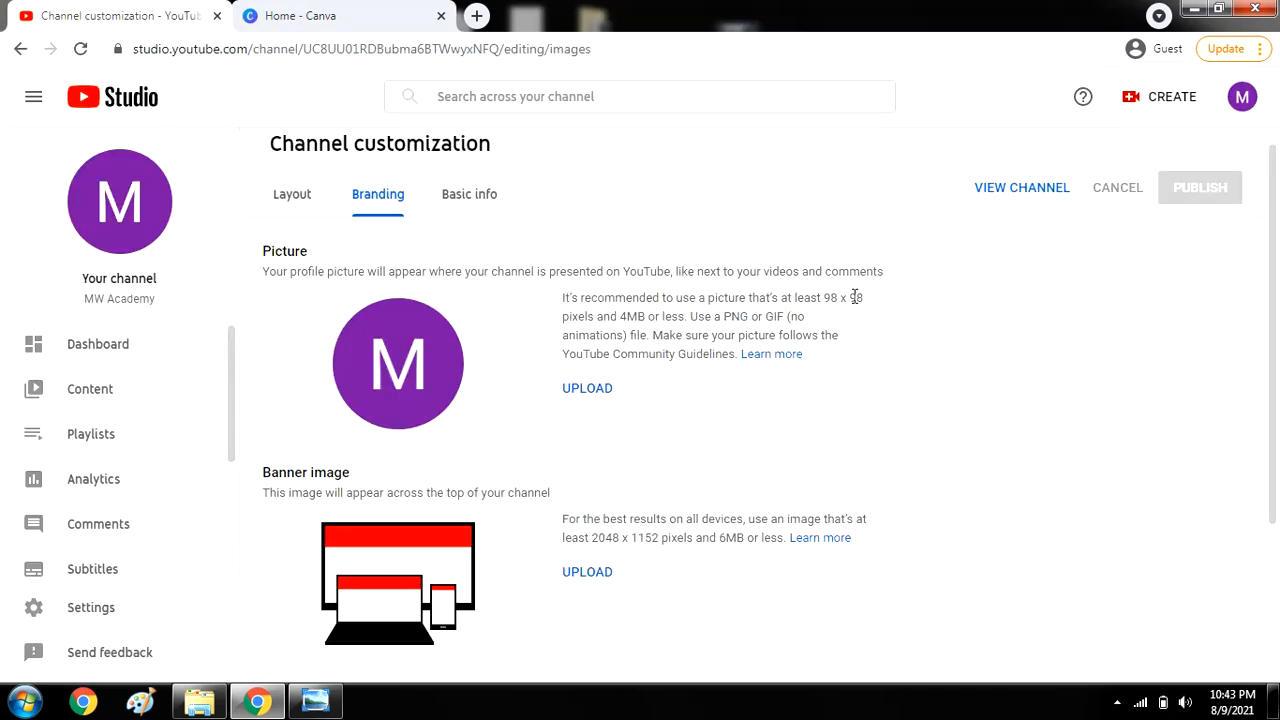
click(300, 15)
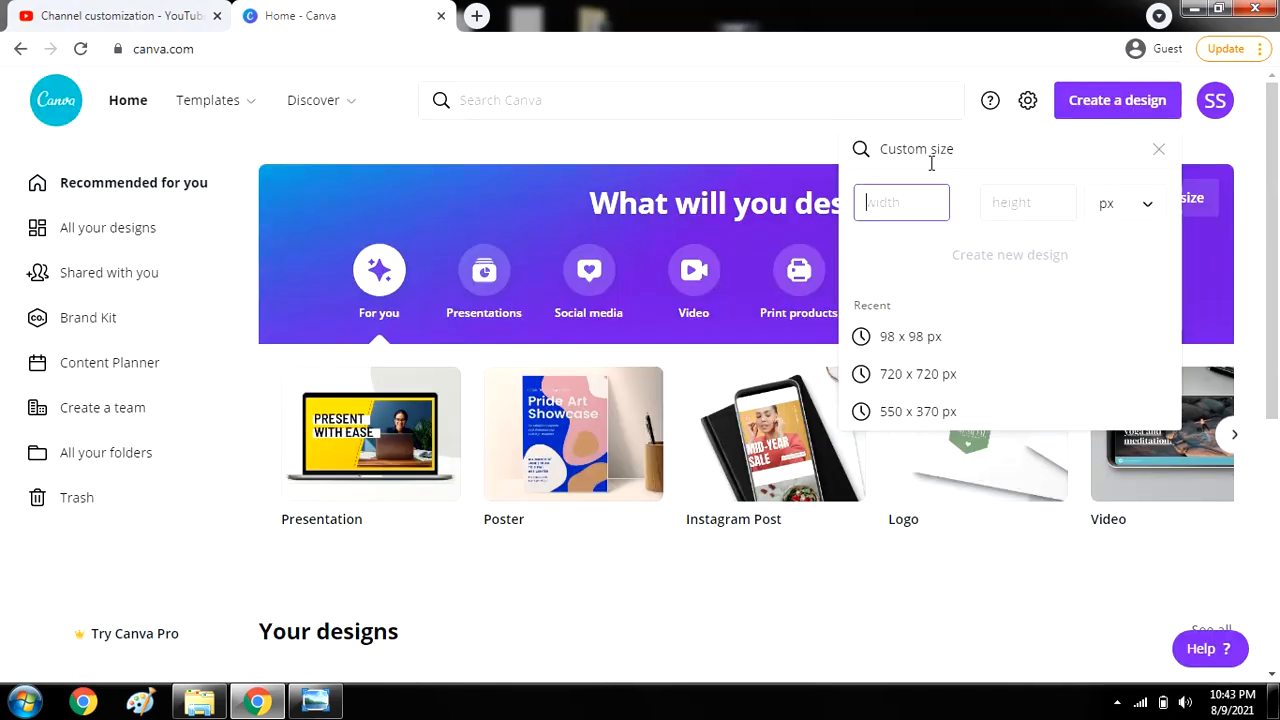
text(98)
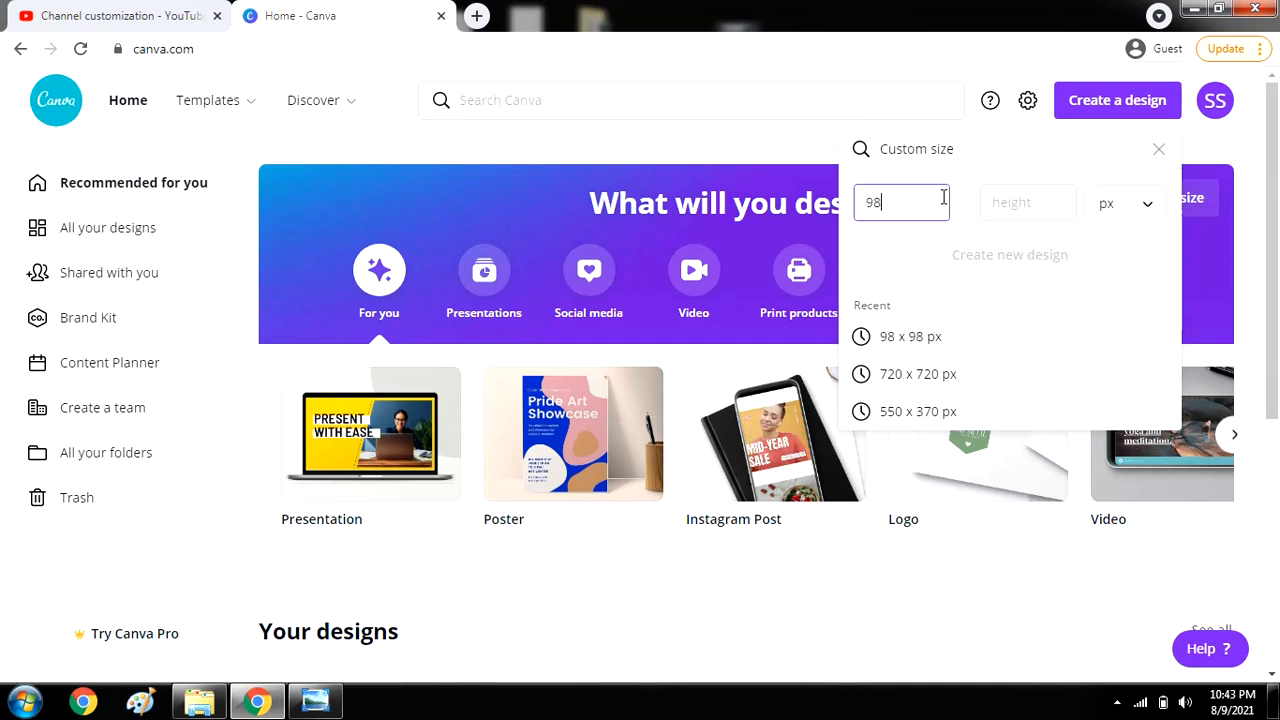
click(999, 200)
text(98)
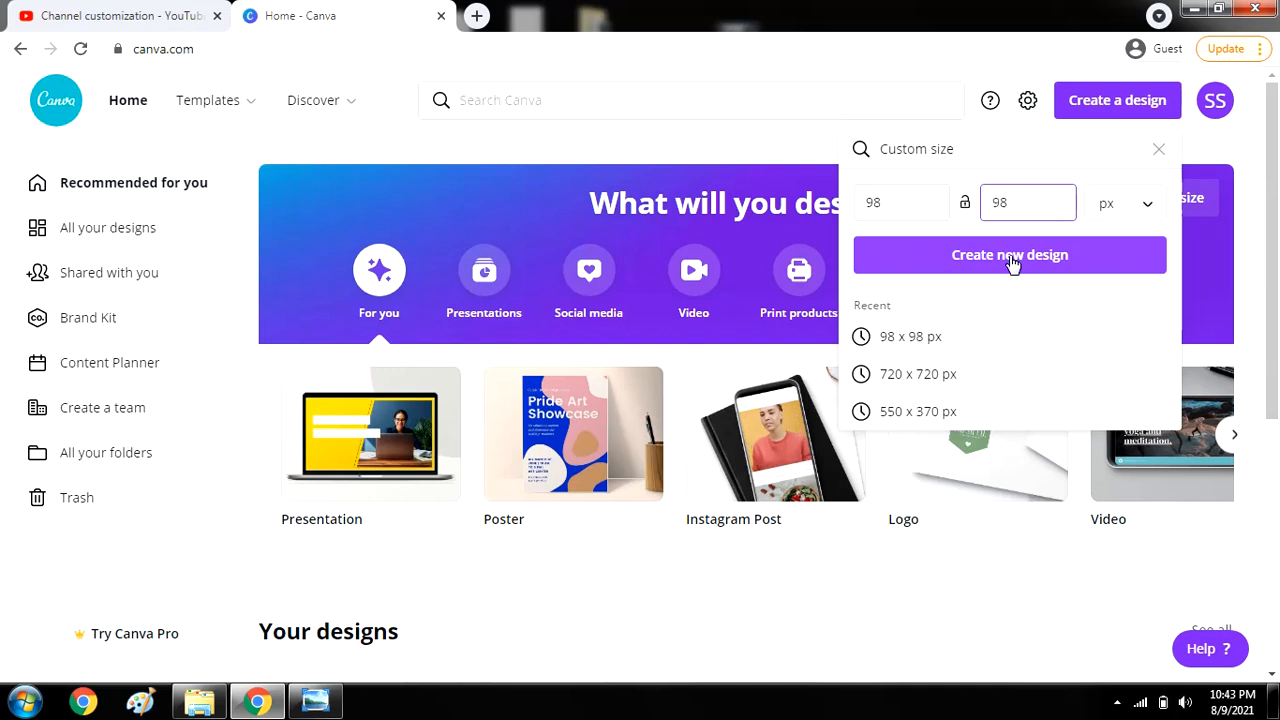
click(1010, 262)
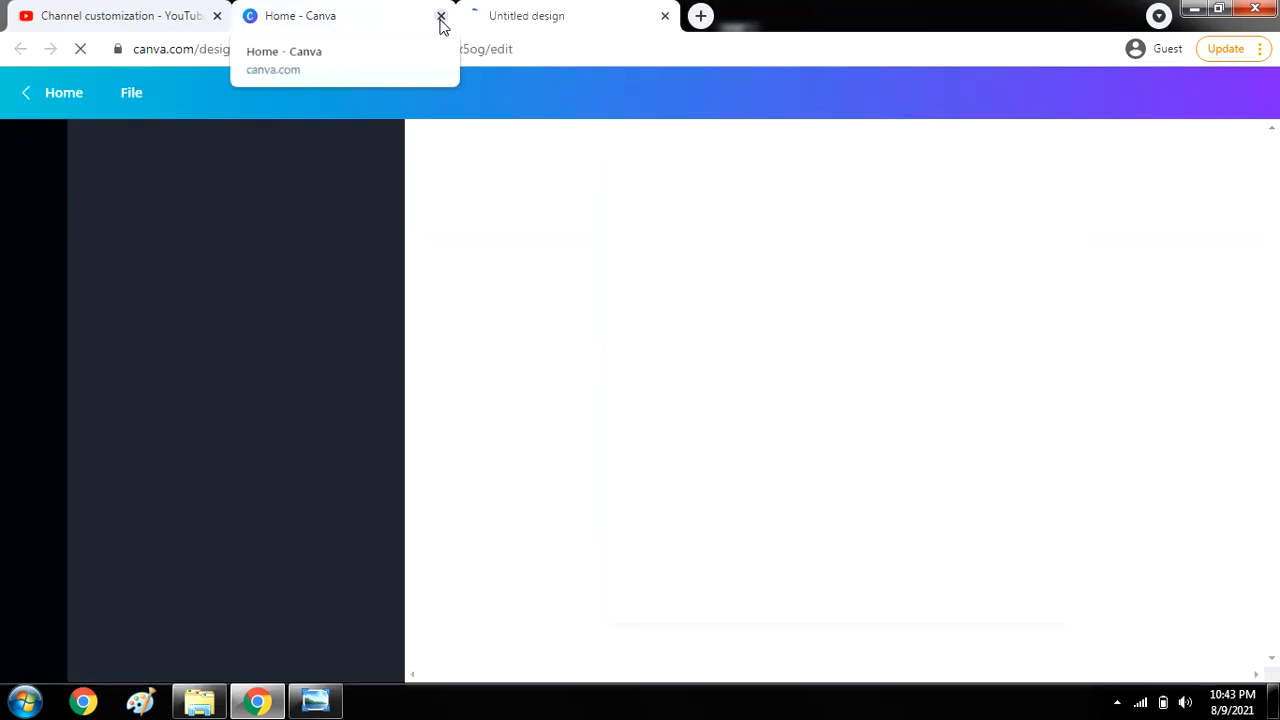
Close the old Canva home tab and fill the blank page with solid black.
click(441, 18)
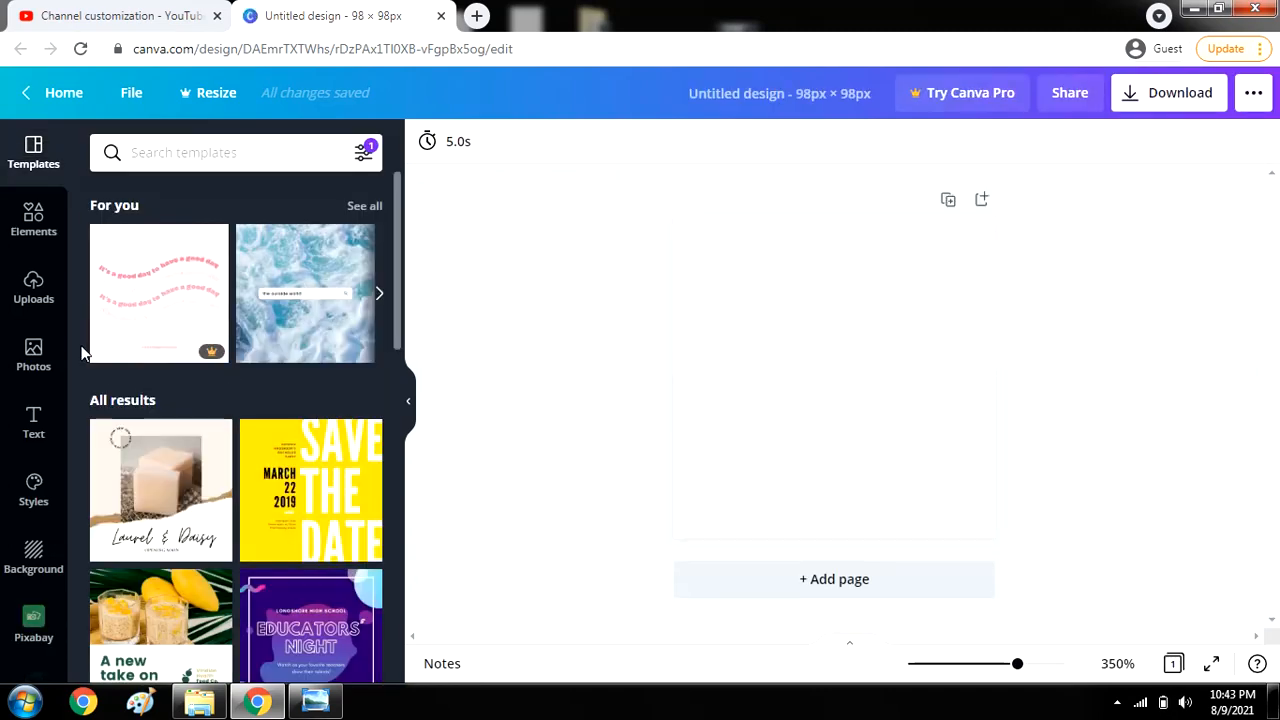
click(733, 318)
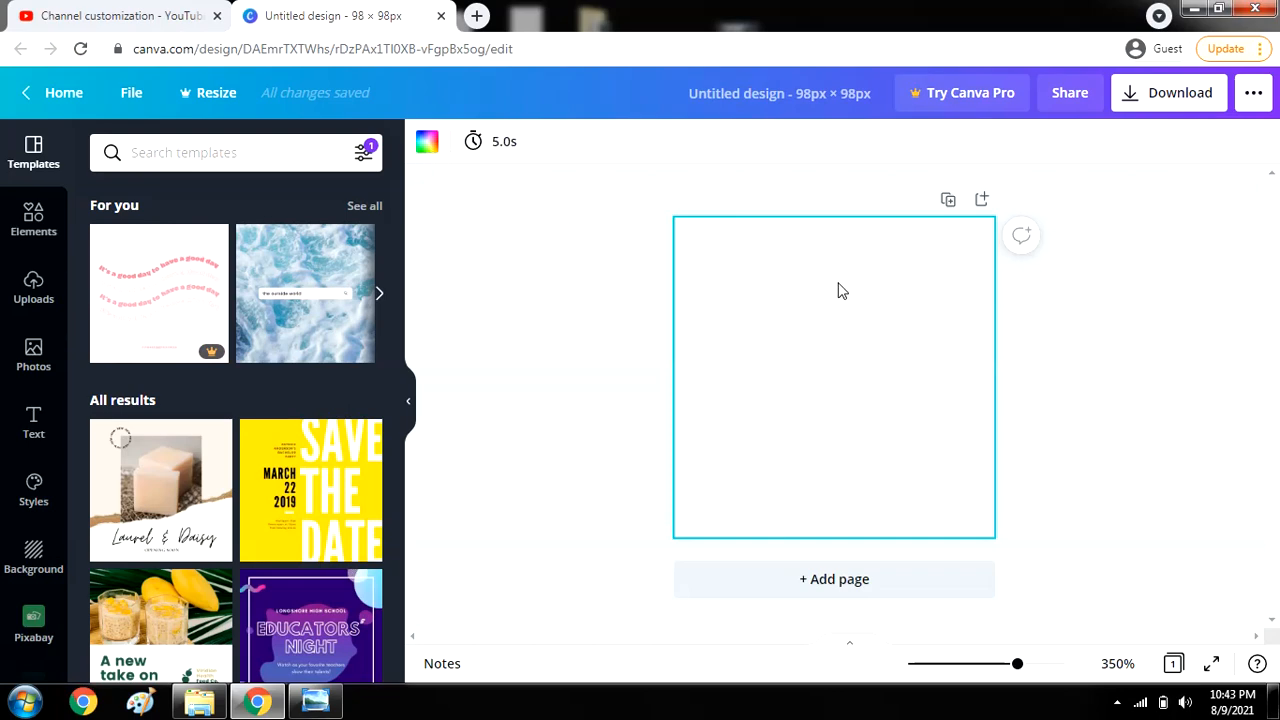
click(430, 150)
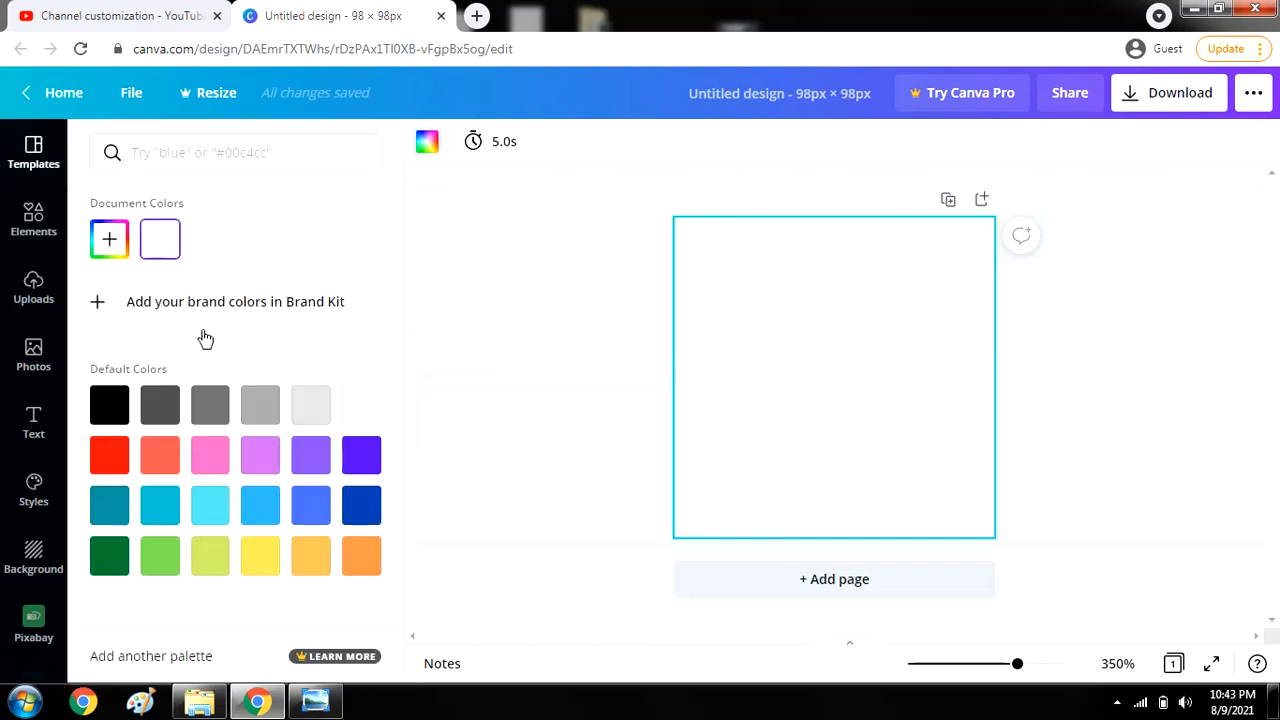
click(212, 410)
click(113, 405)
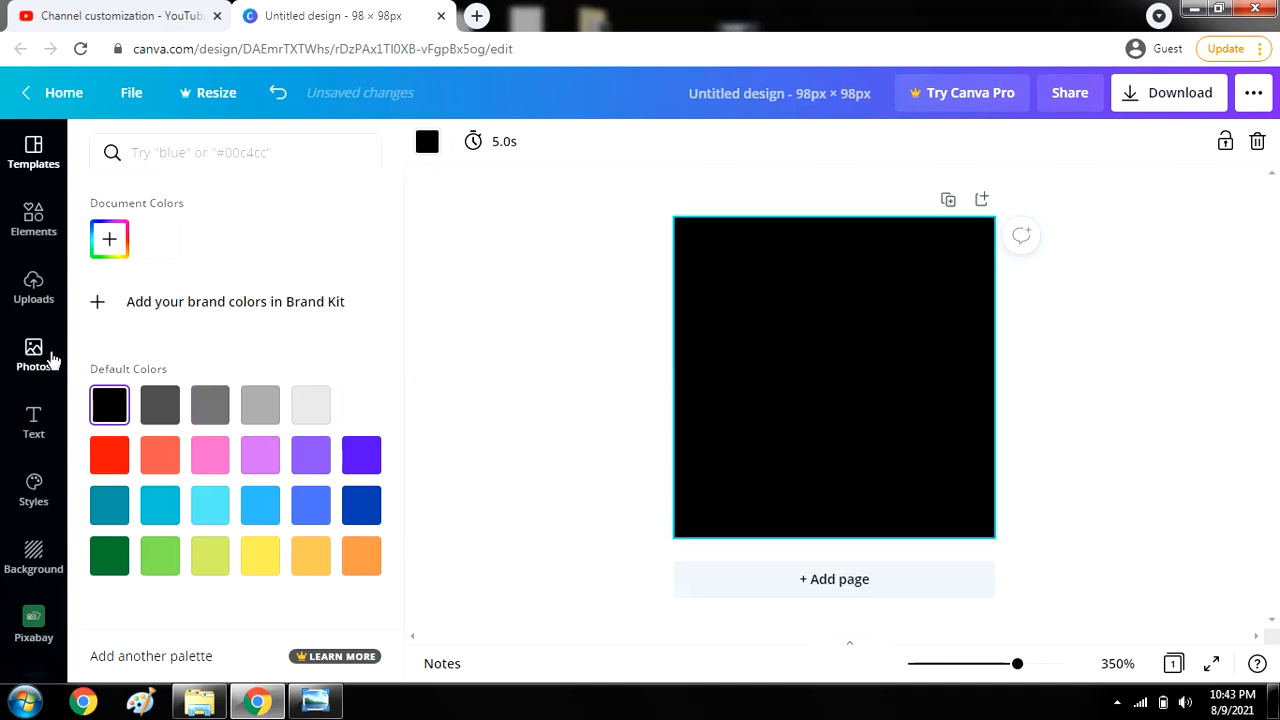
Search the free Pixabay image library for 'sun' photos.
click(34, 292)
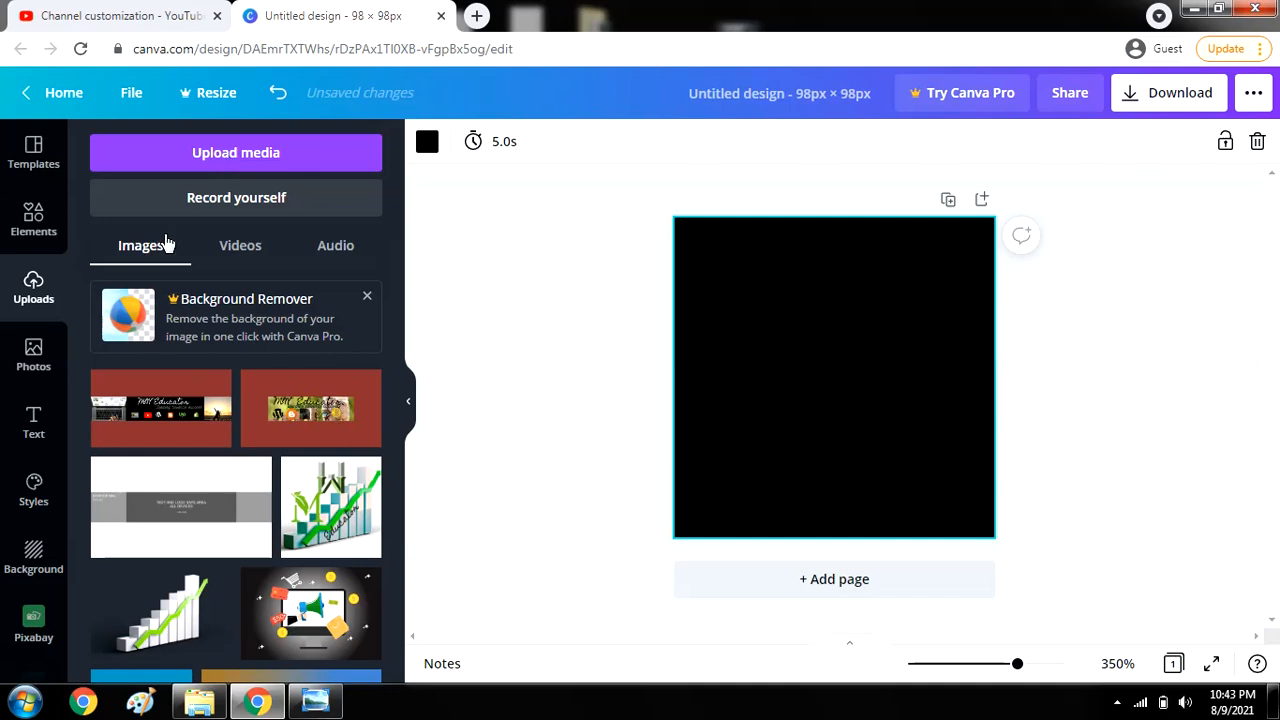
click(40, 367)
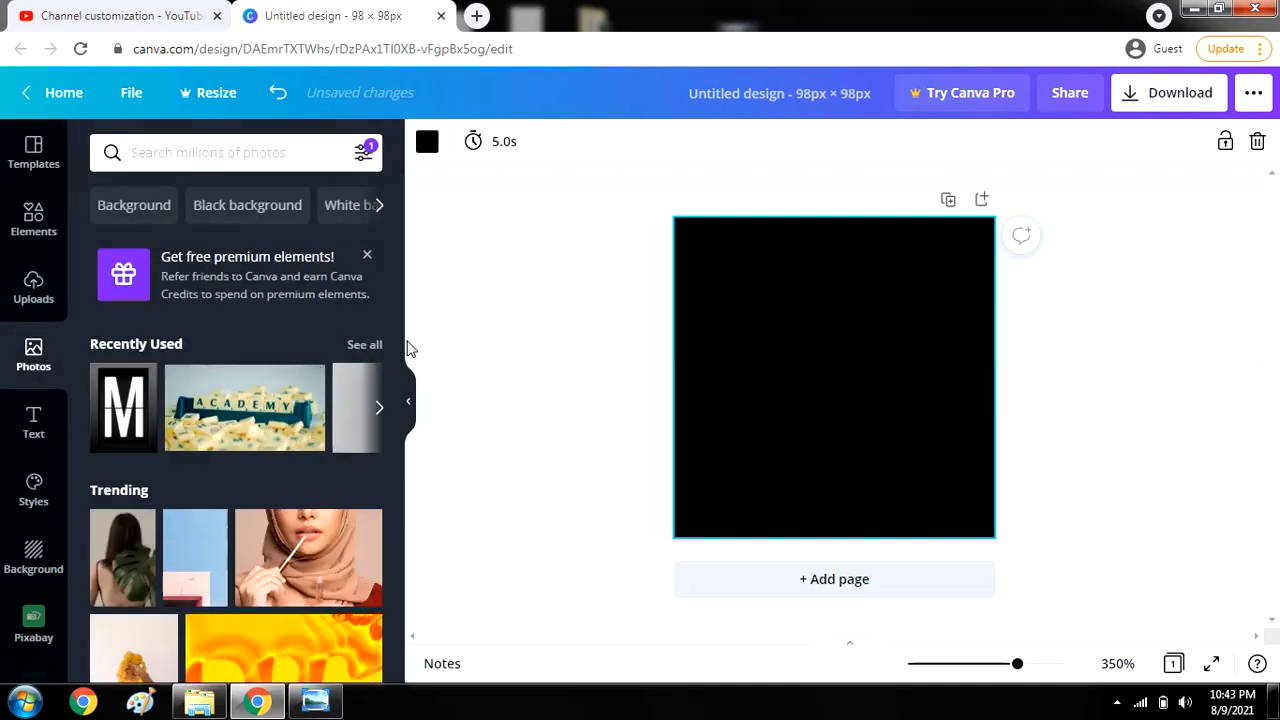
drag(395, 325, 396, 486)
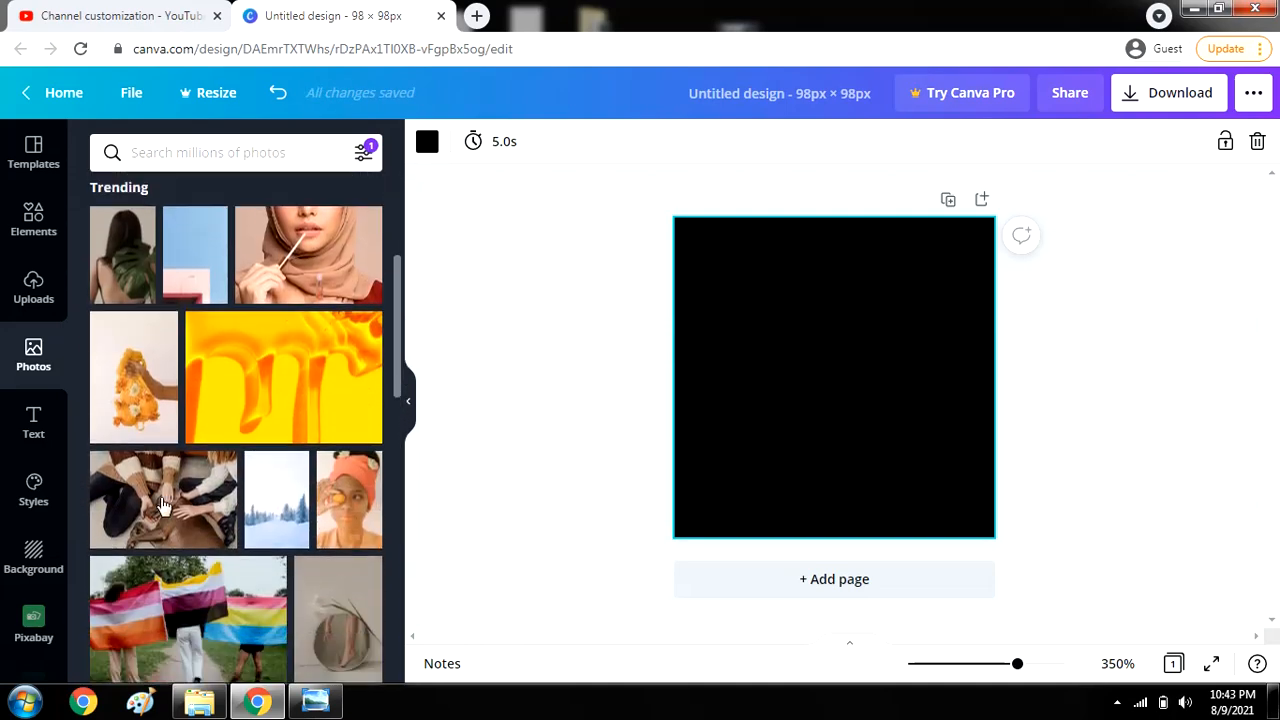
drag(71, 567, 92, 642)
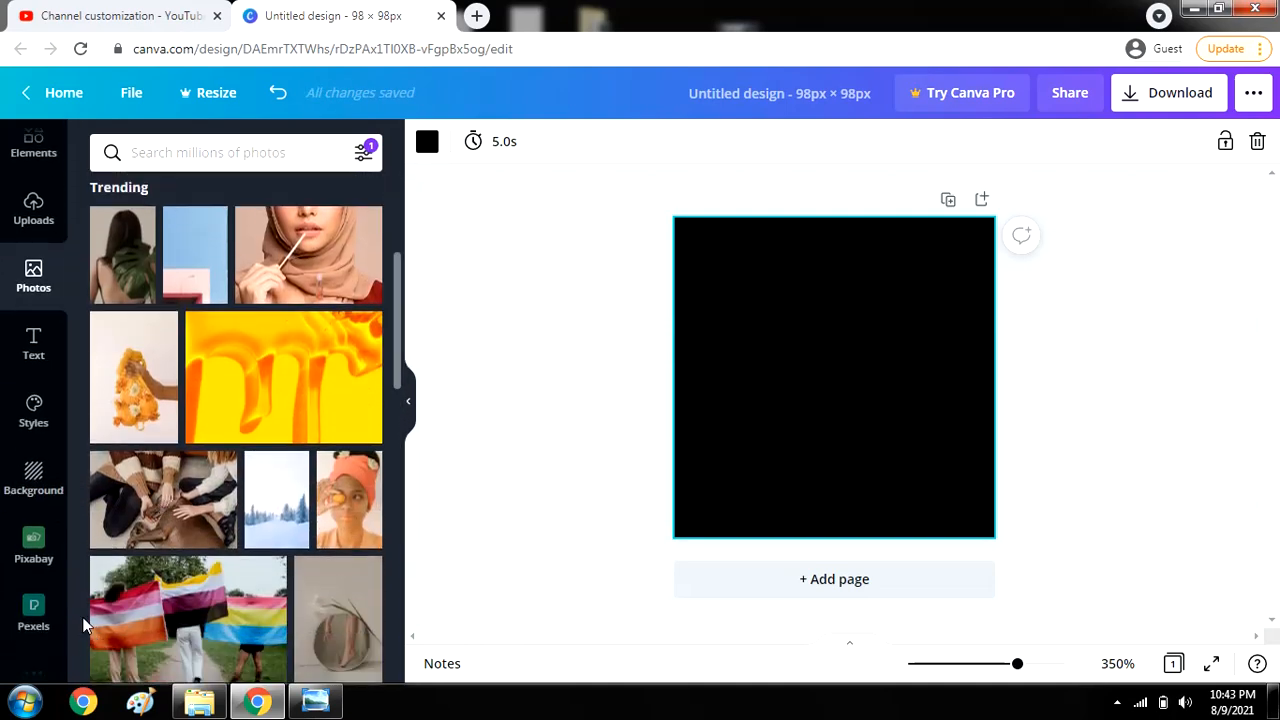
click(34, 552)
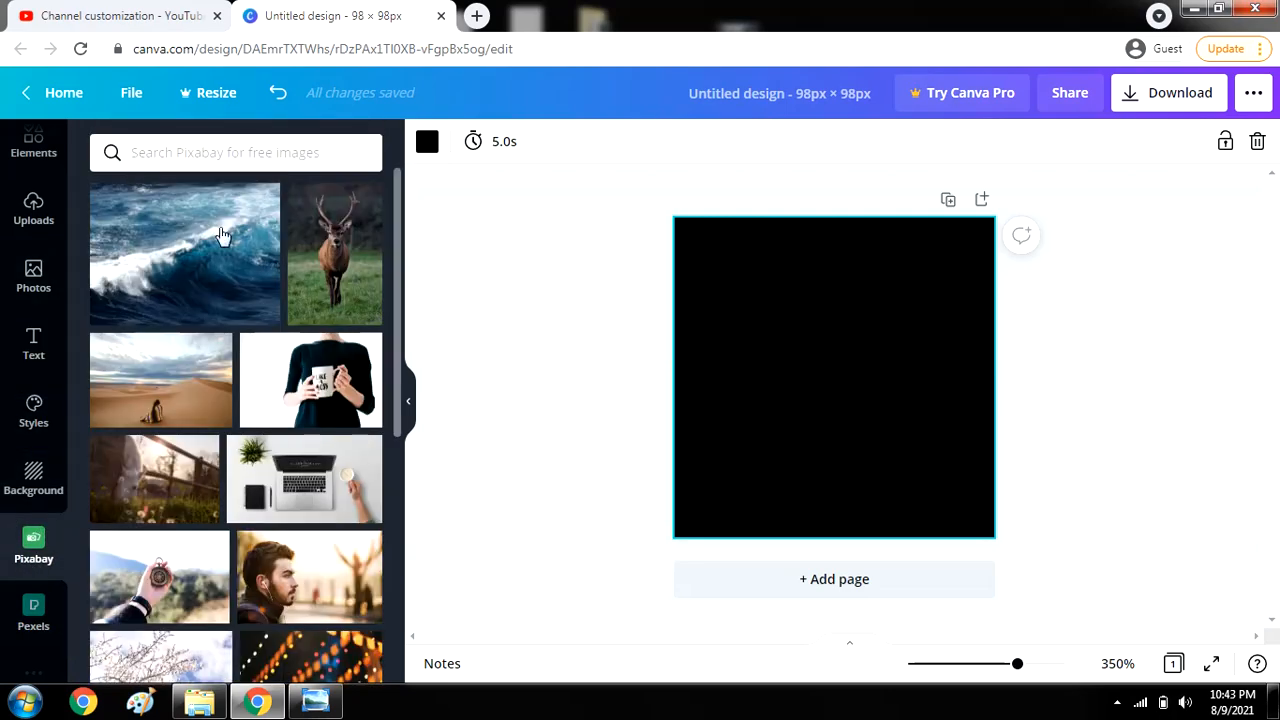
click(191, 160)
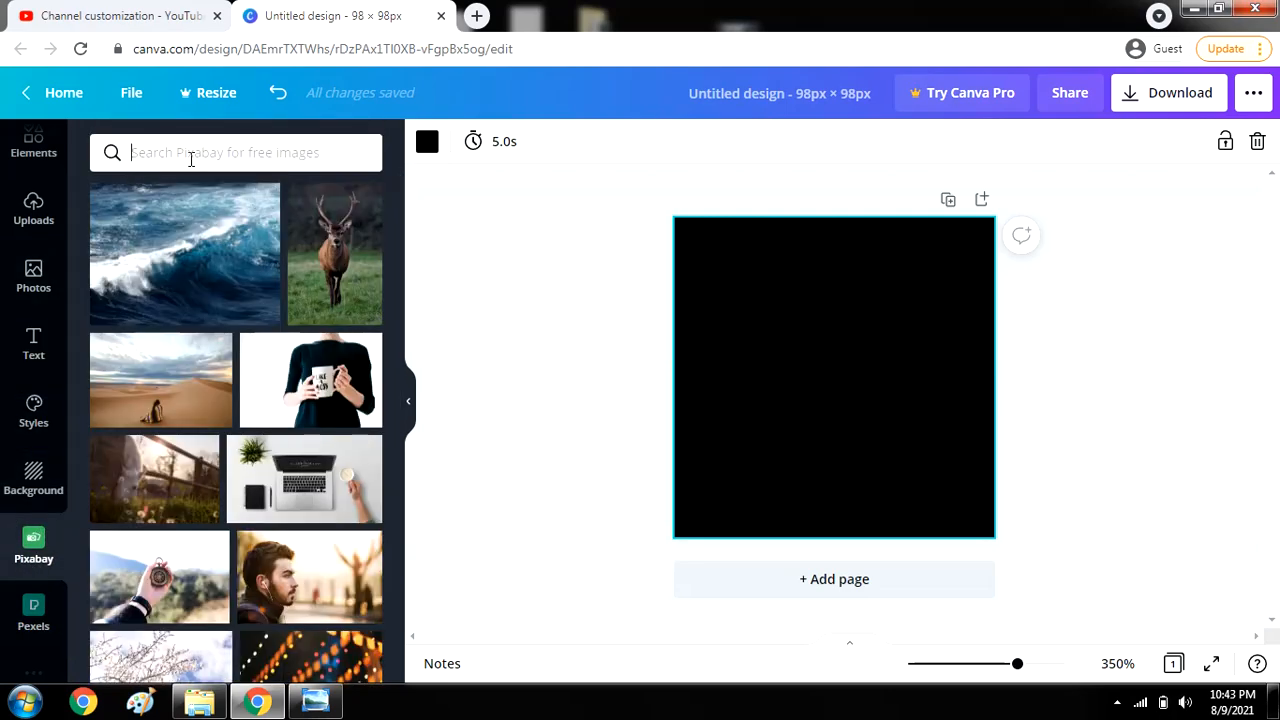
text(sun)
key(Return)
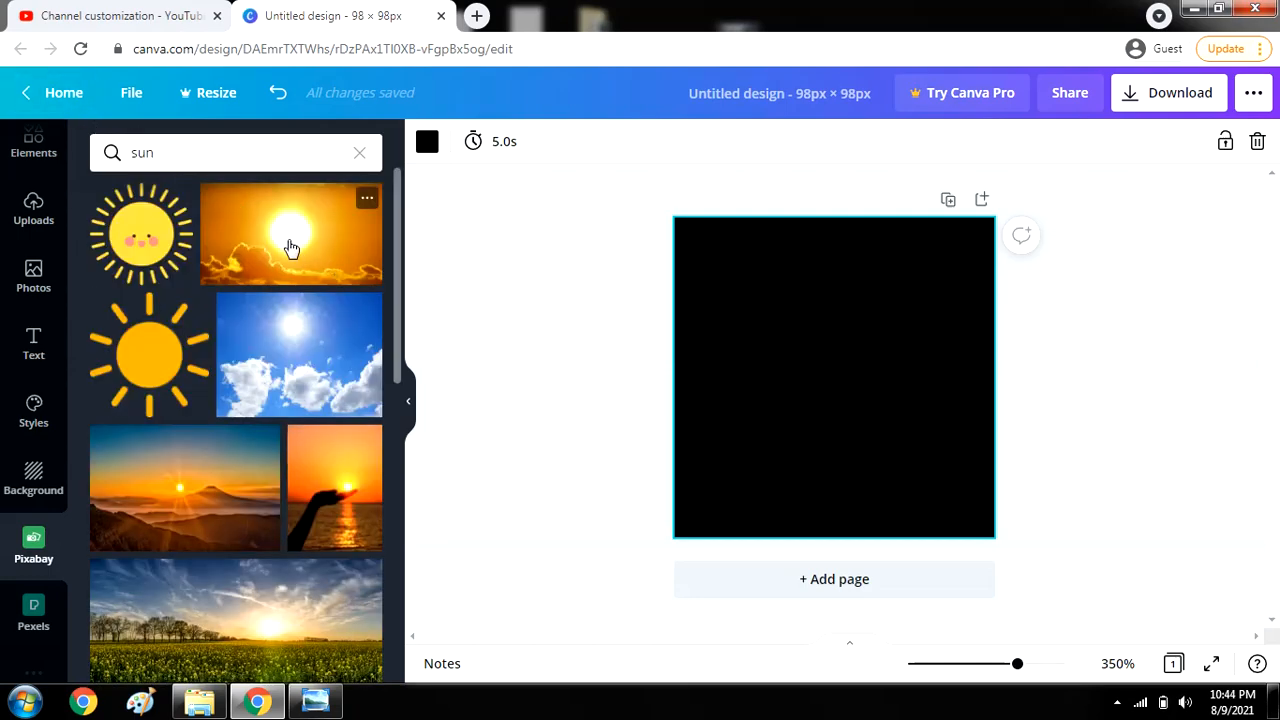
Set the sun-in-clouds photo as the page background.
drag(290, 247, 809, 366)
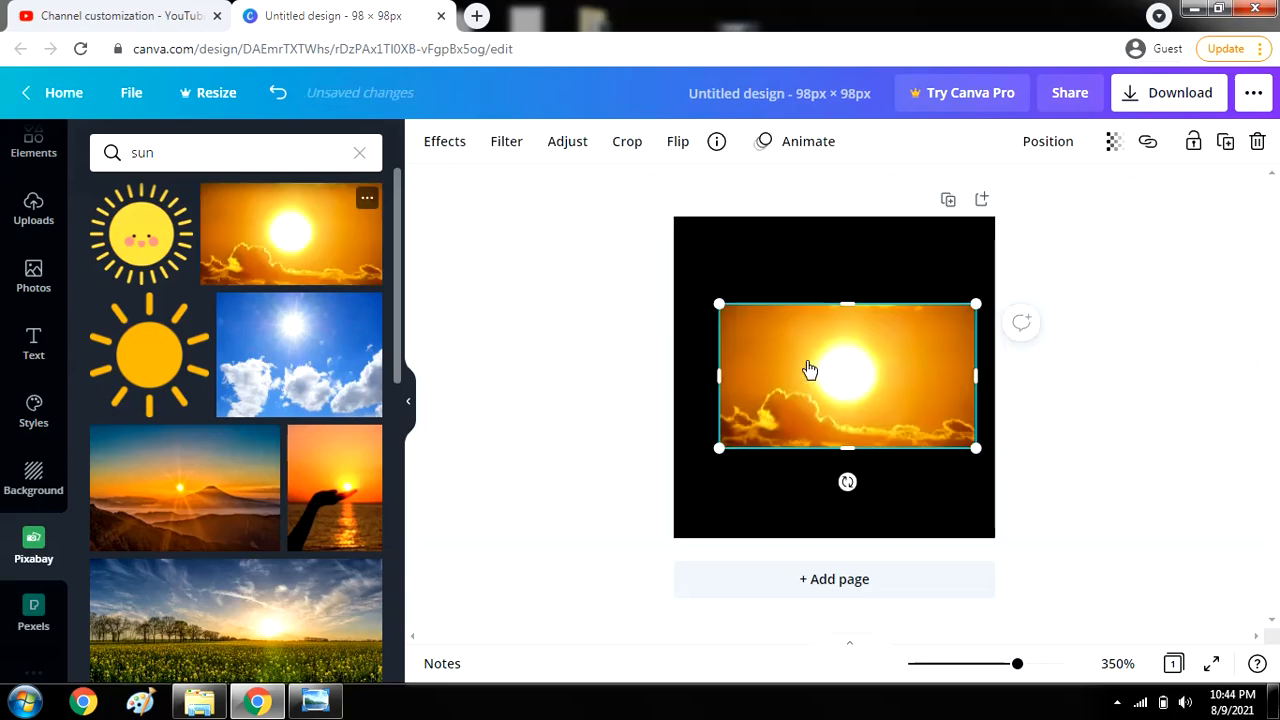
right_click(809, 361)
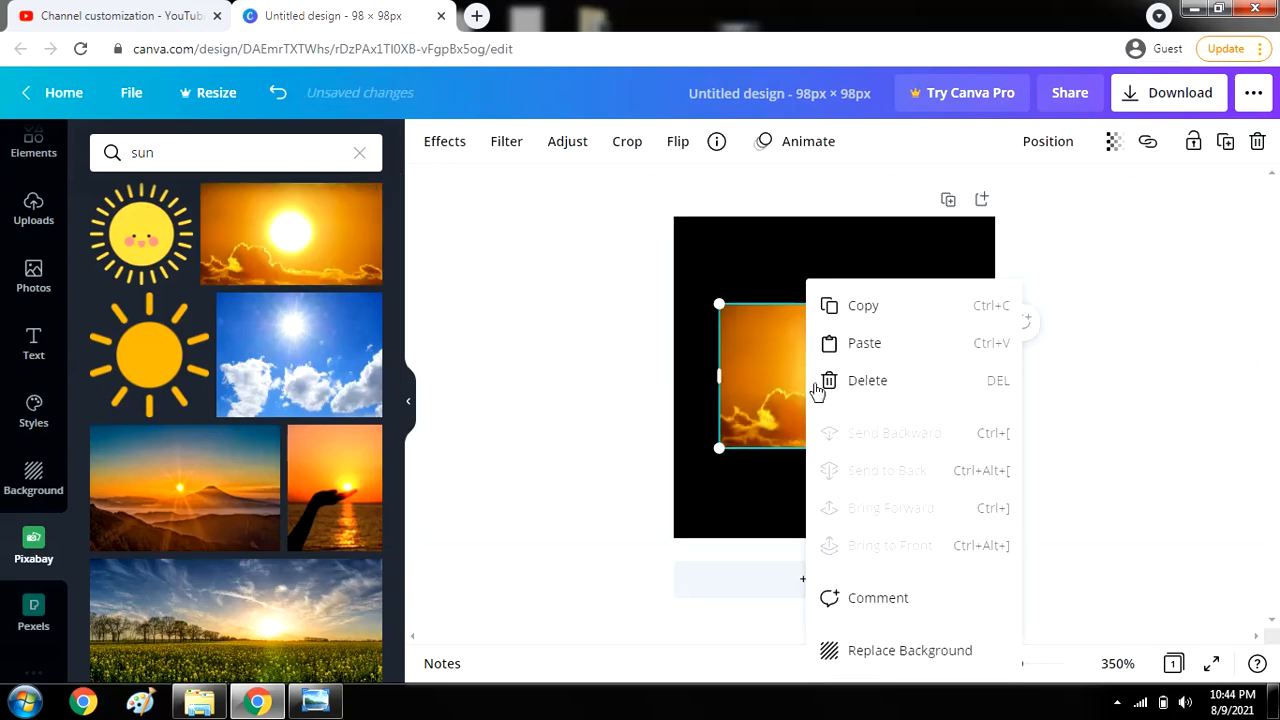
click(920, 650)
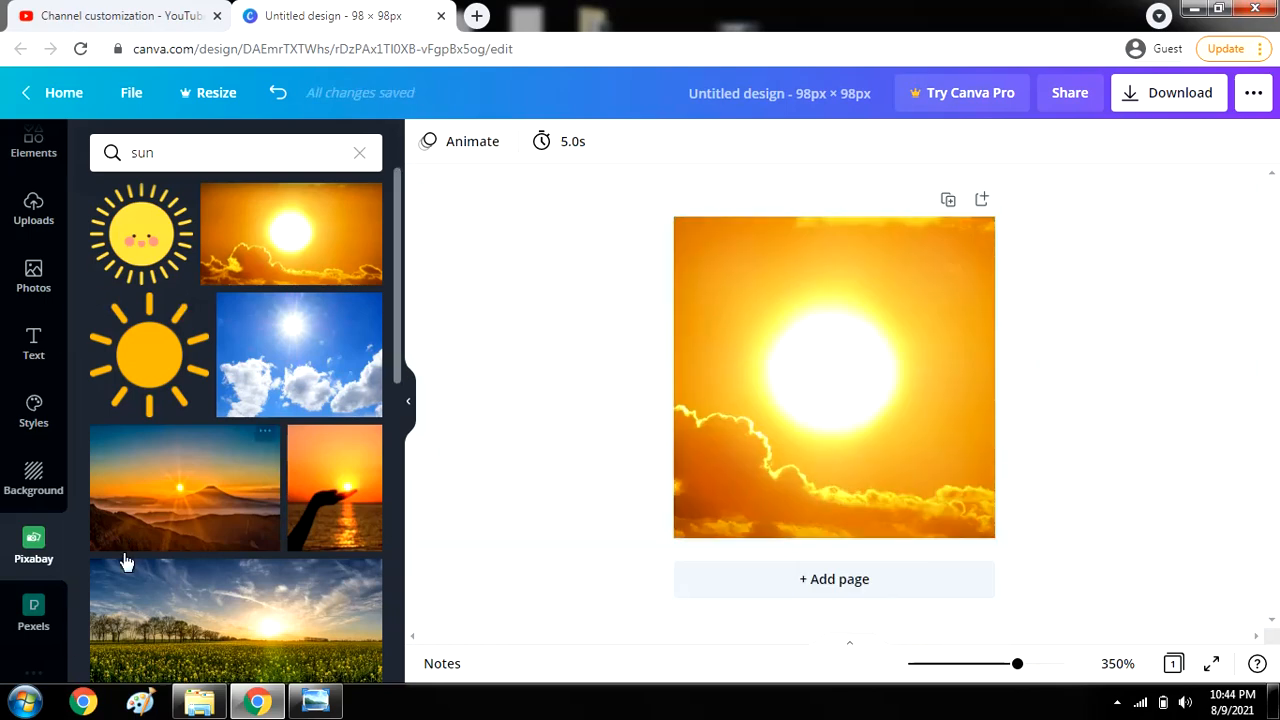
Search Pexels for 'ocean' and make the underwater photo the page background instead.
click(28, 618)
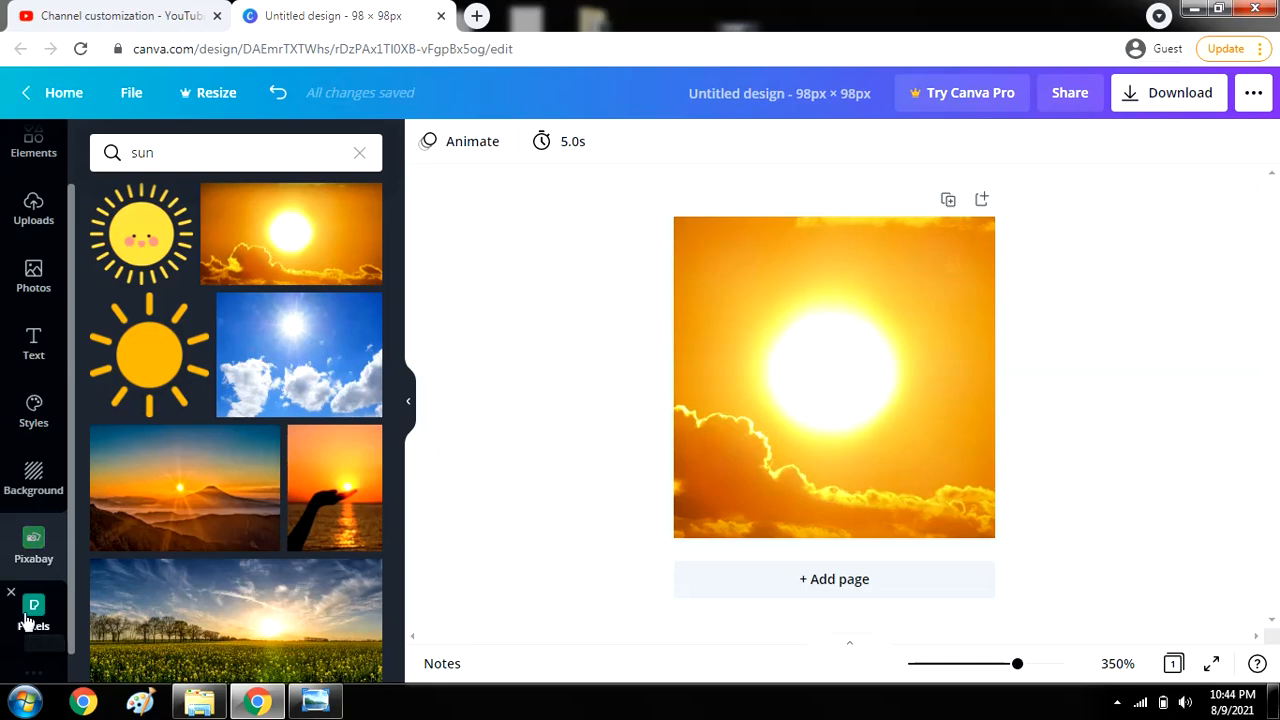
click(222, 160)
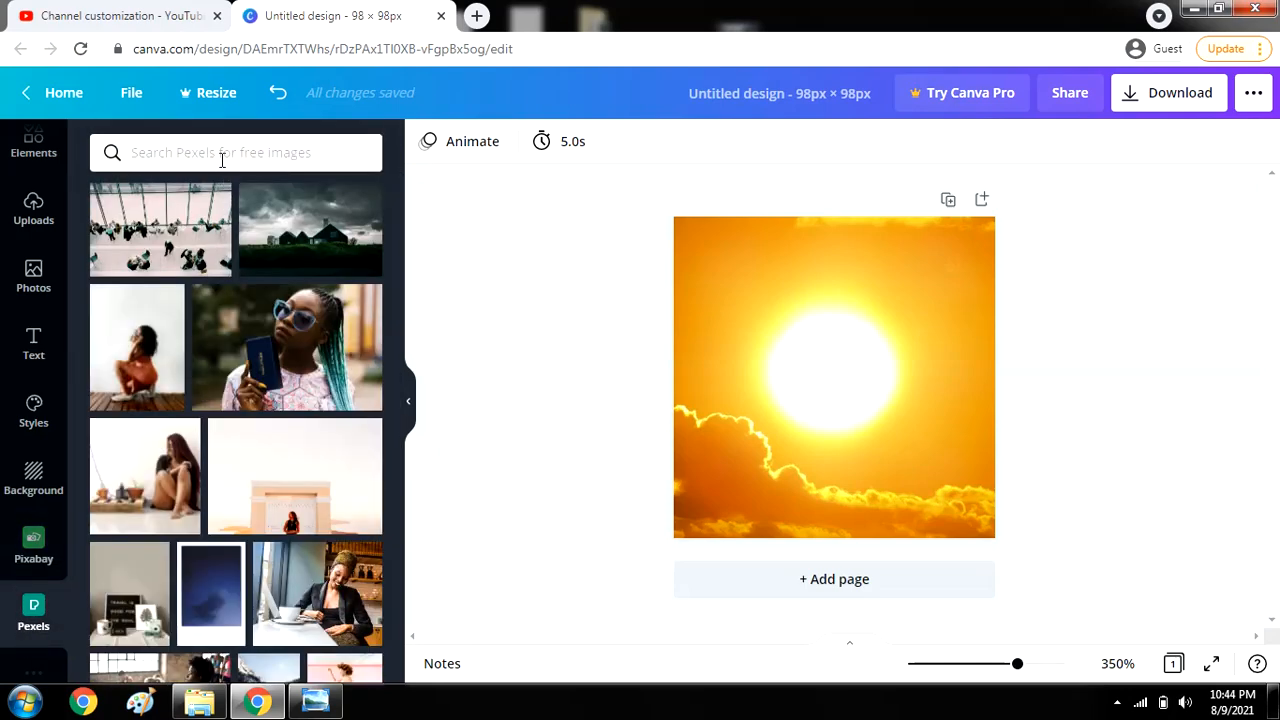
text(ocean)
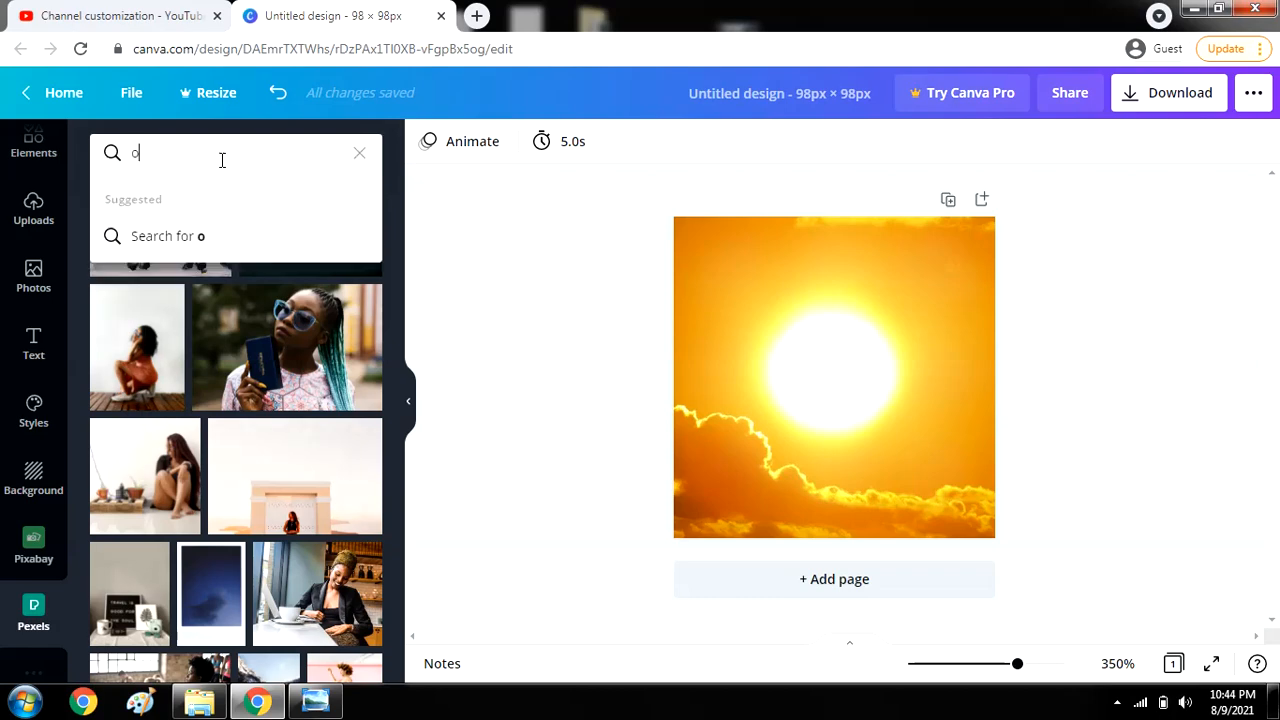
key(Return)
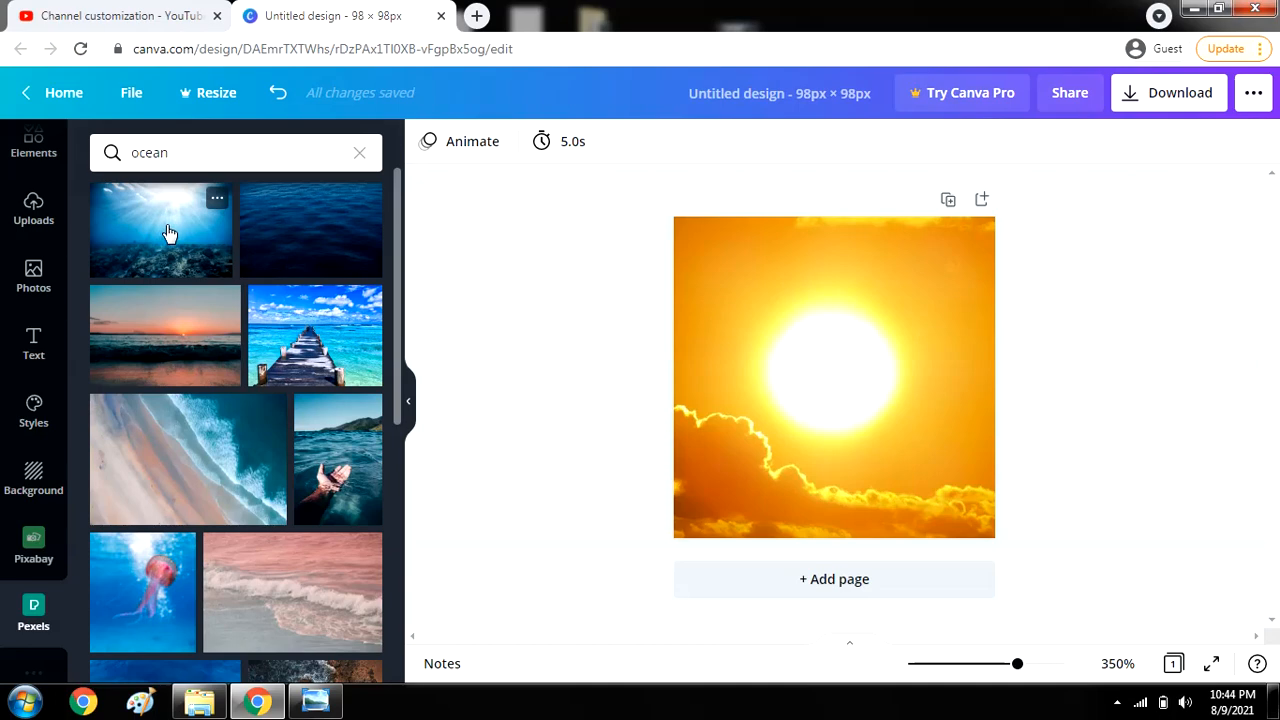
click(166, 233)
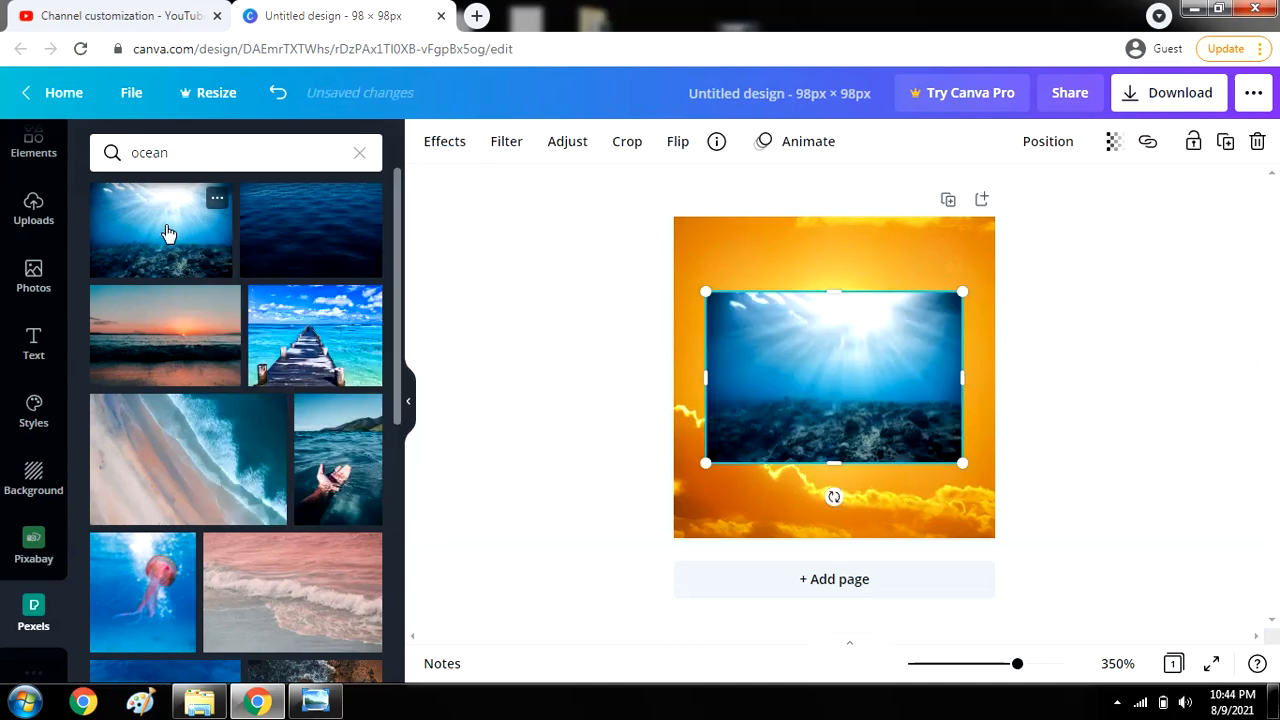
right_click(866, 370)
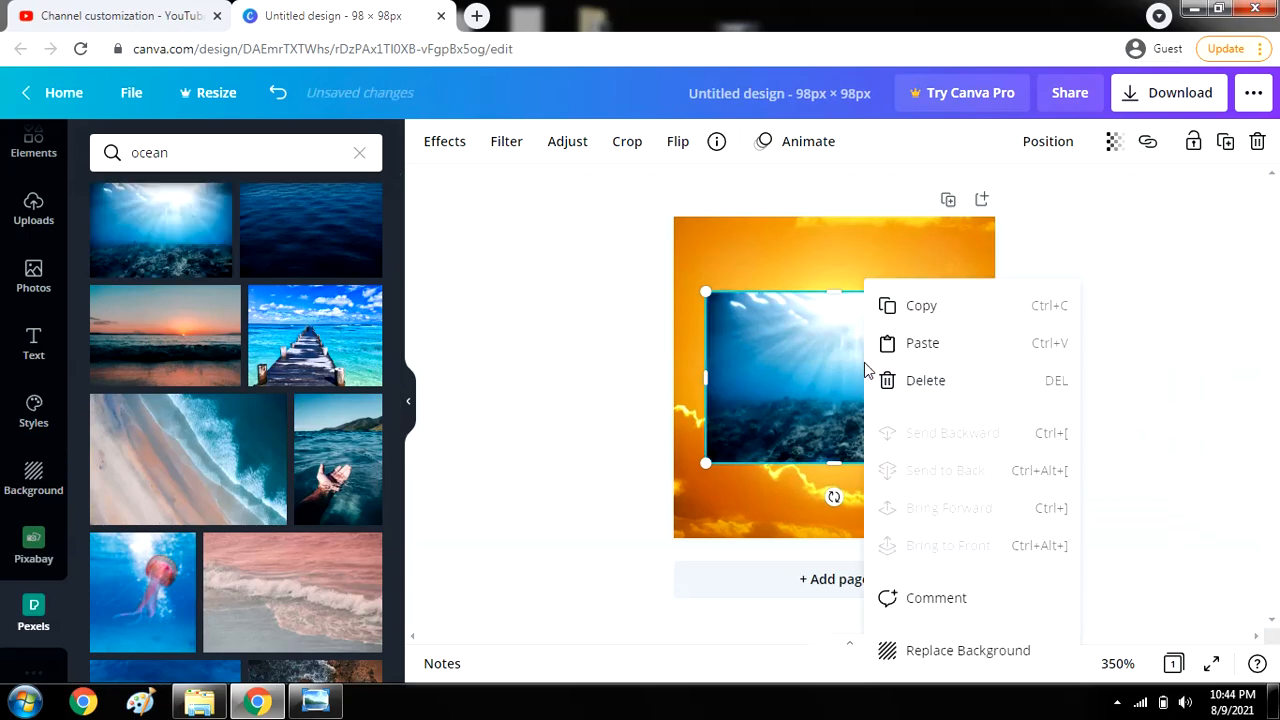
click(966, 651)
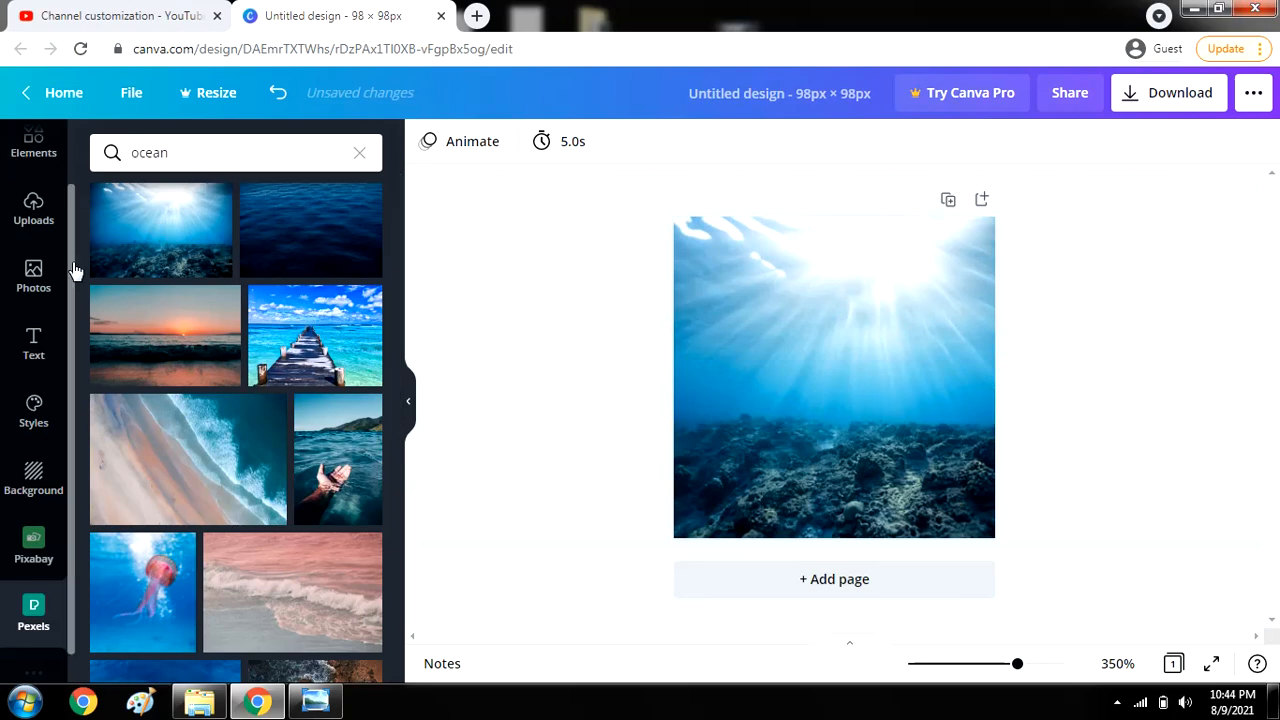
scroll(68, 240, up, 2)
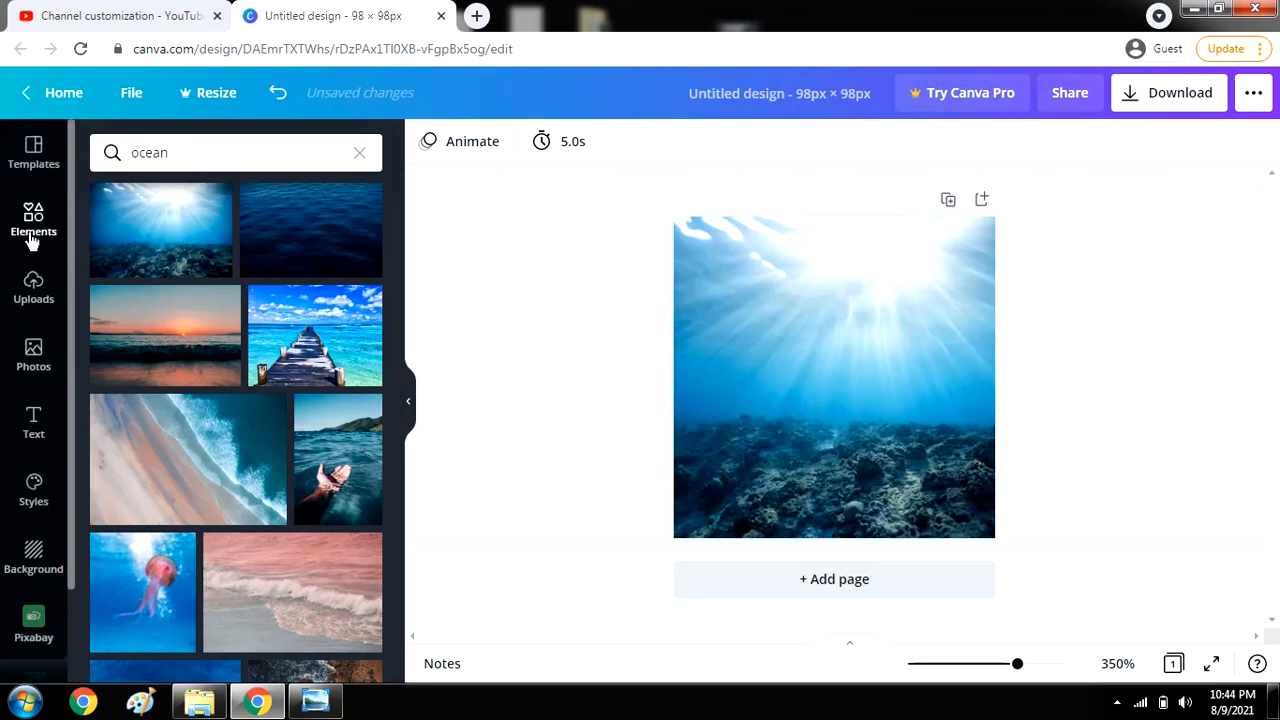
click(32, 234)
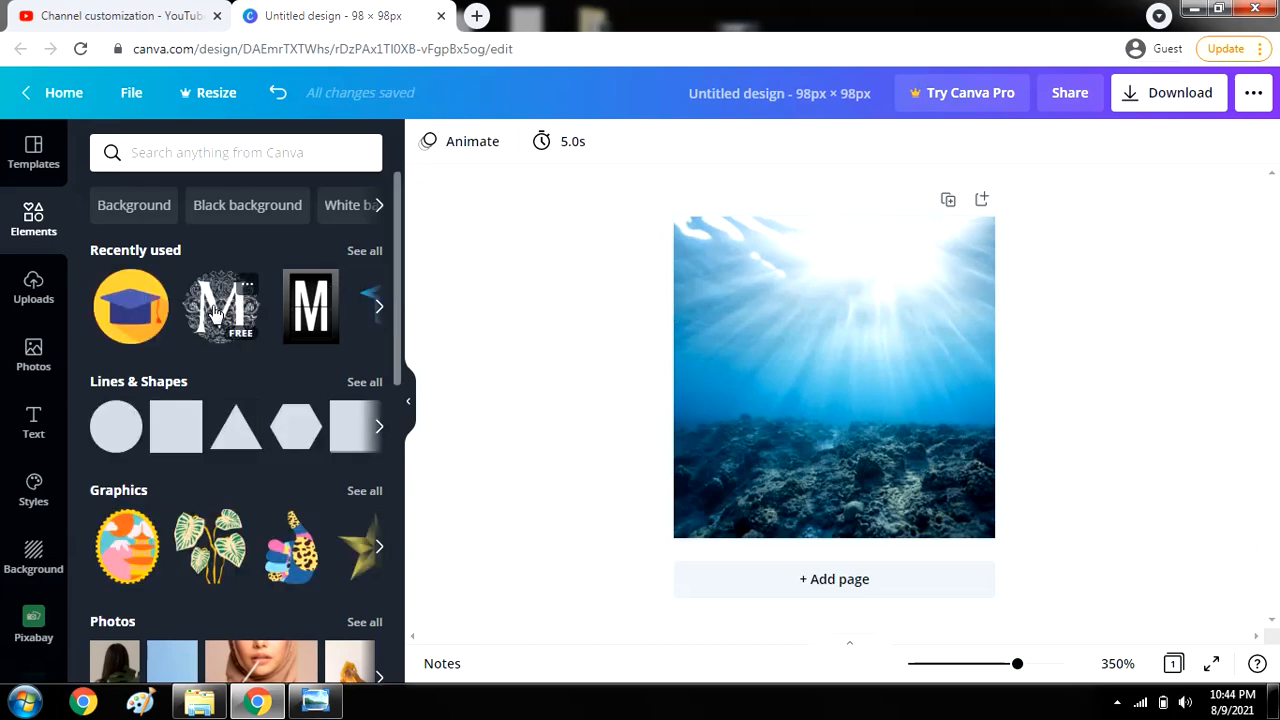
Search elements for 'm' and drag the ornate black M graphic onto the ocean background.
click(156, 158)
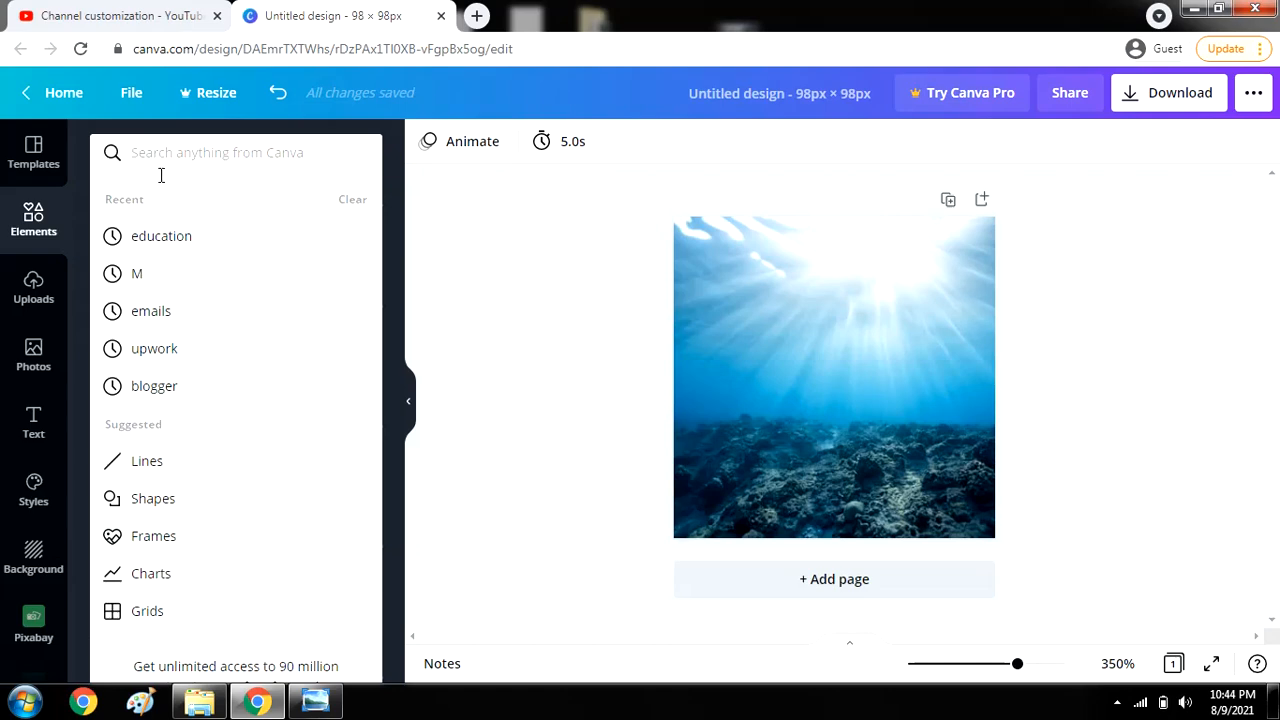
text(m)
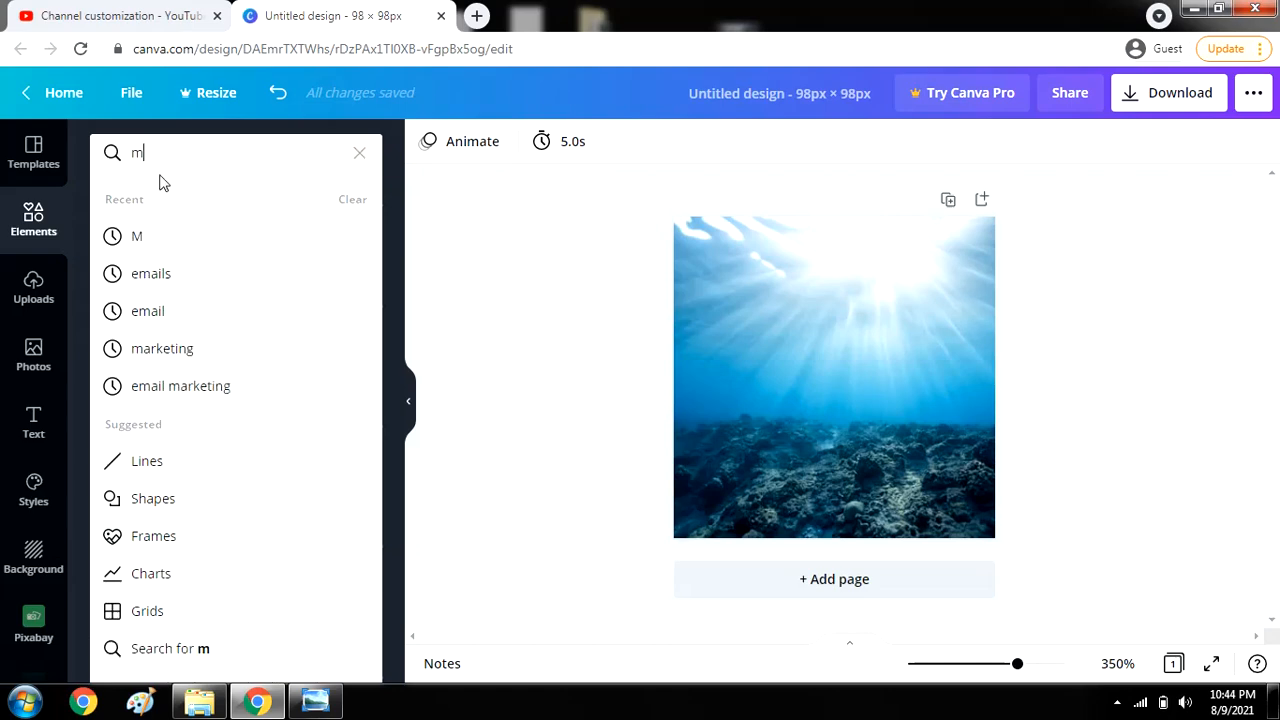
key(Return)
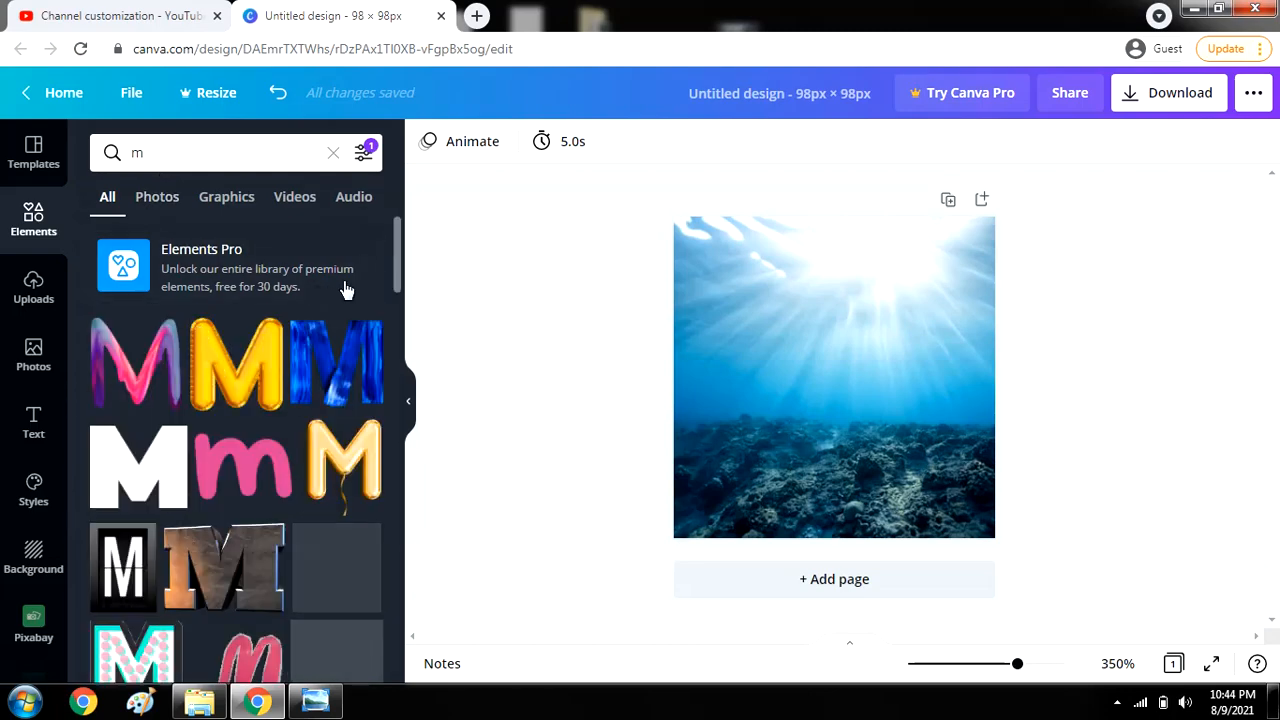
drag(399, 278, 372, 494)
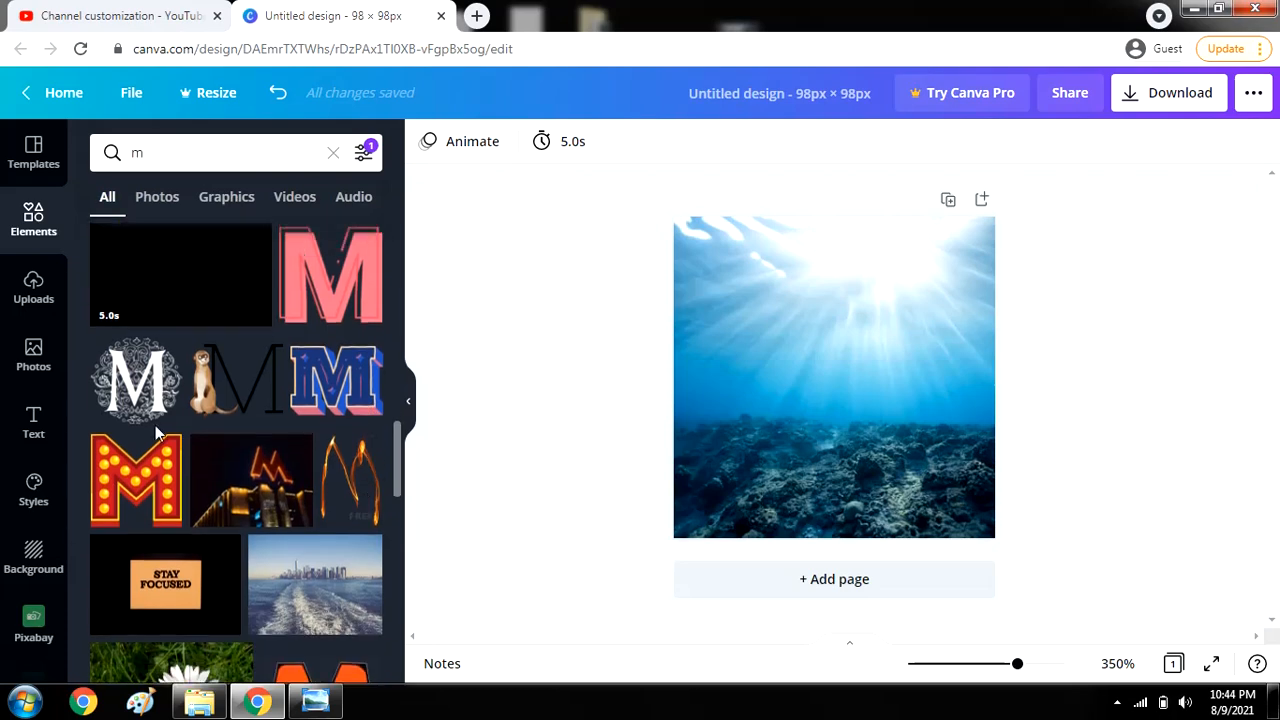
drag(124, 392, 730, 363)
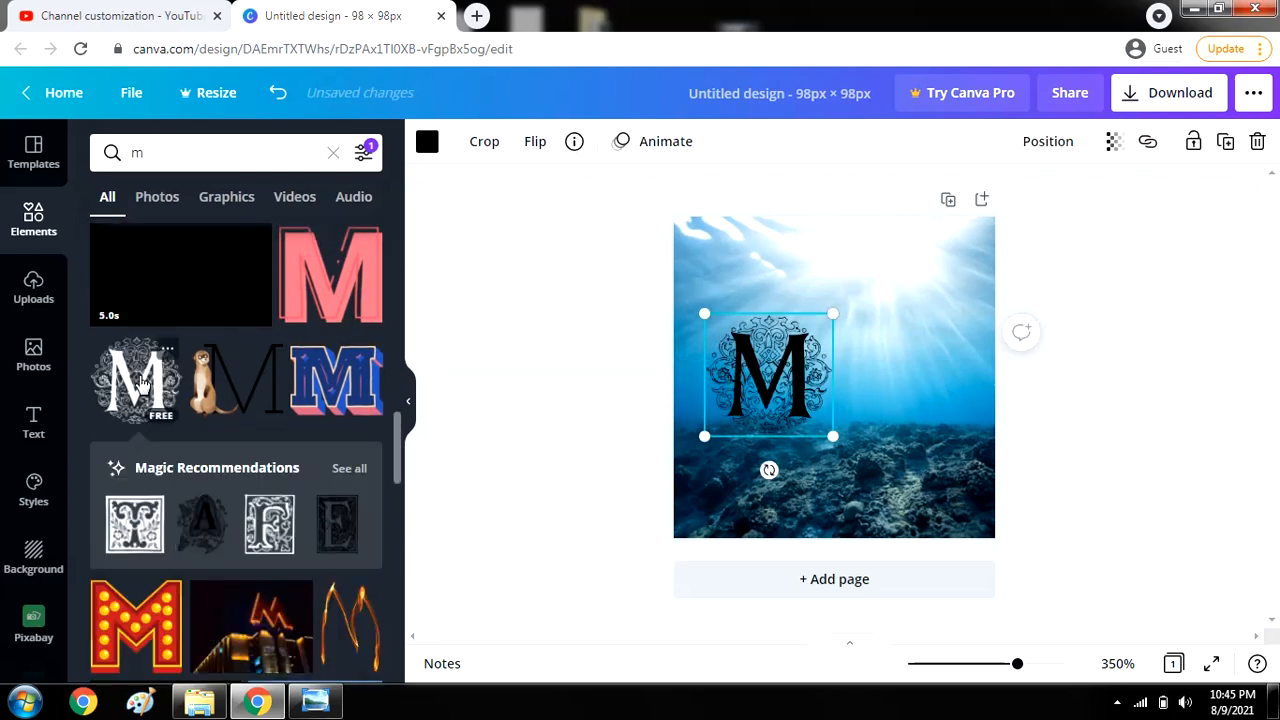
Add a second ornate M, flip it vertically into a W and tuck it against the first M.
drag(140, 380, 884, 367)
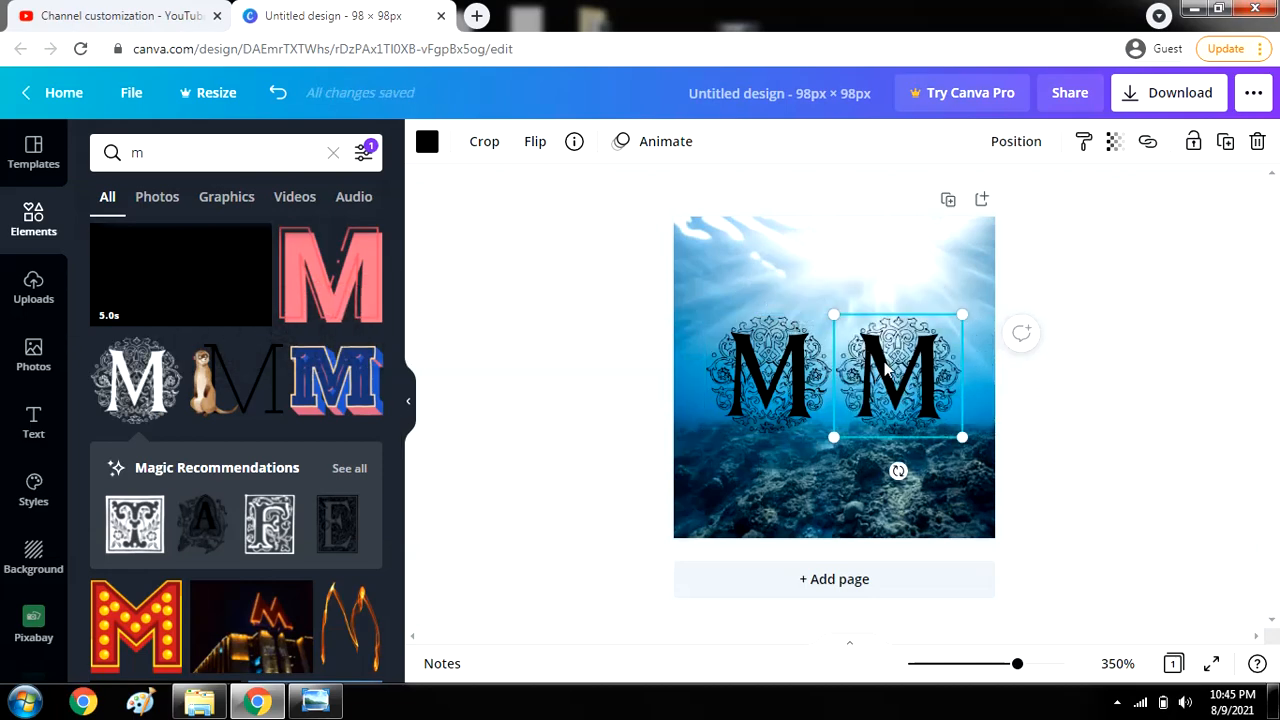
click(533, 150)
click(568, 227)
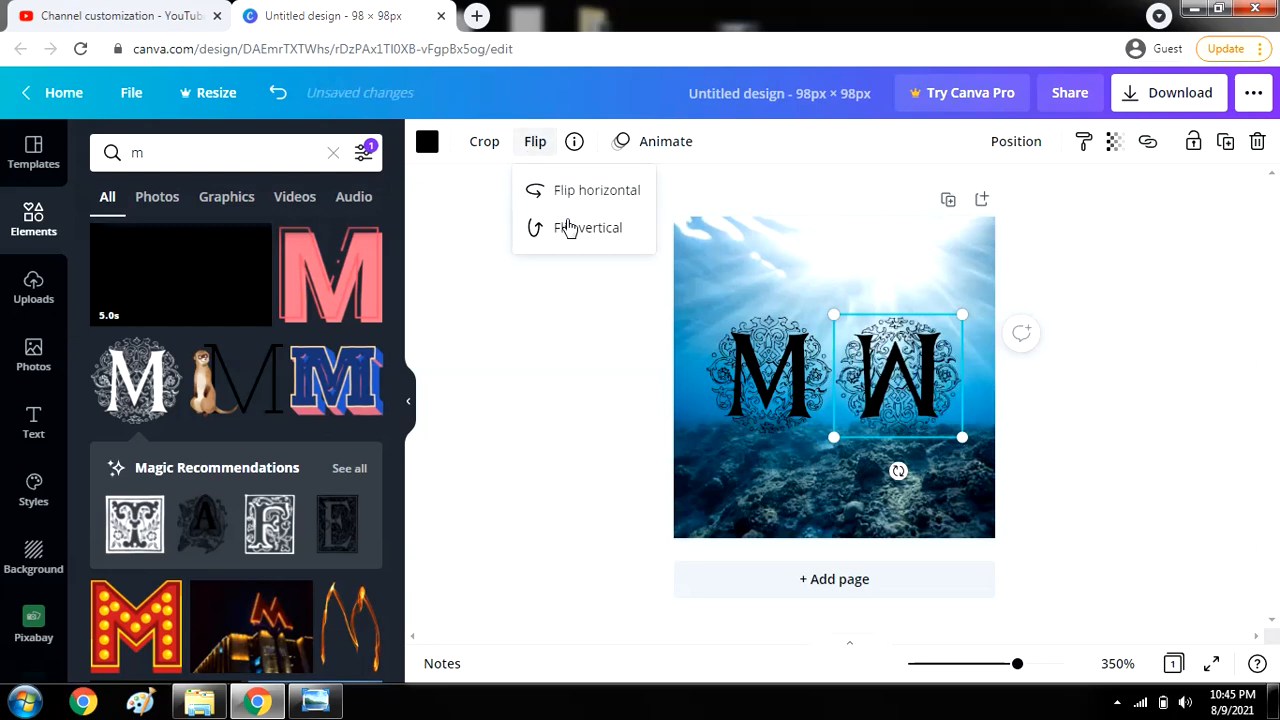
drag(876, 362, 848, 357)
click(578, 294)
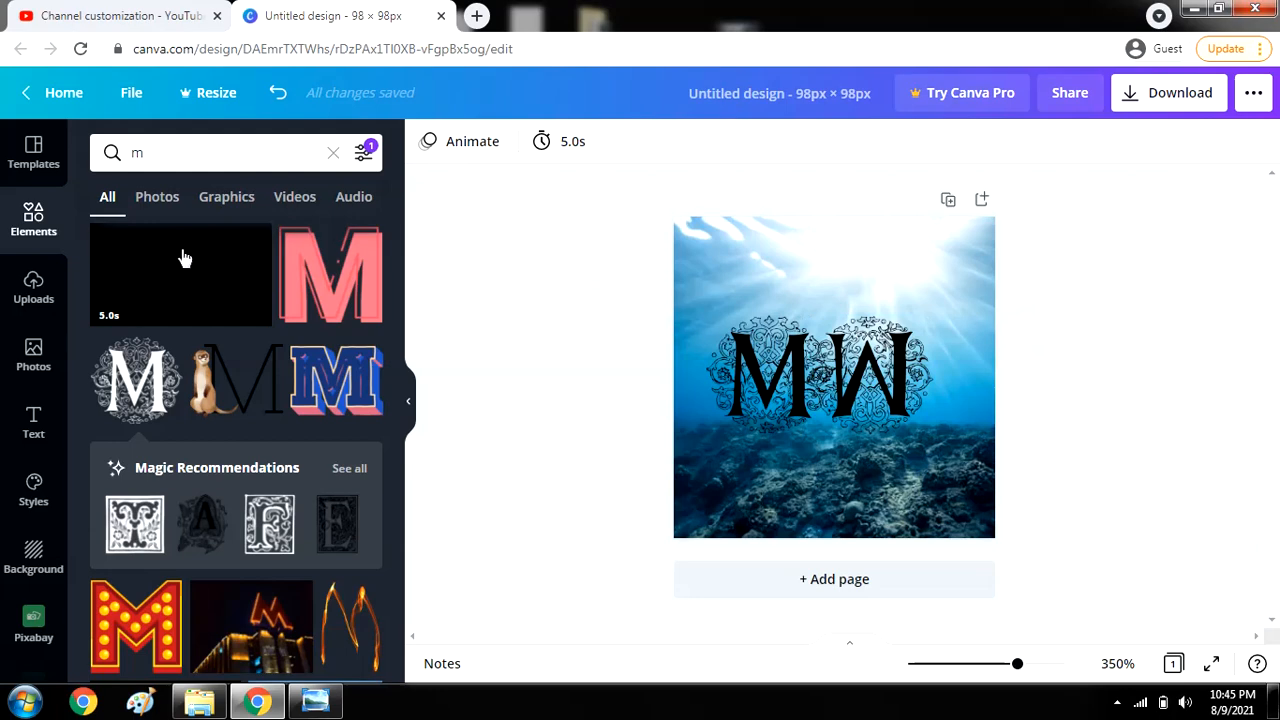
click(217, 153)
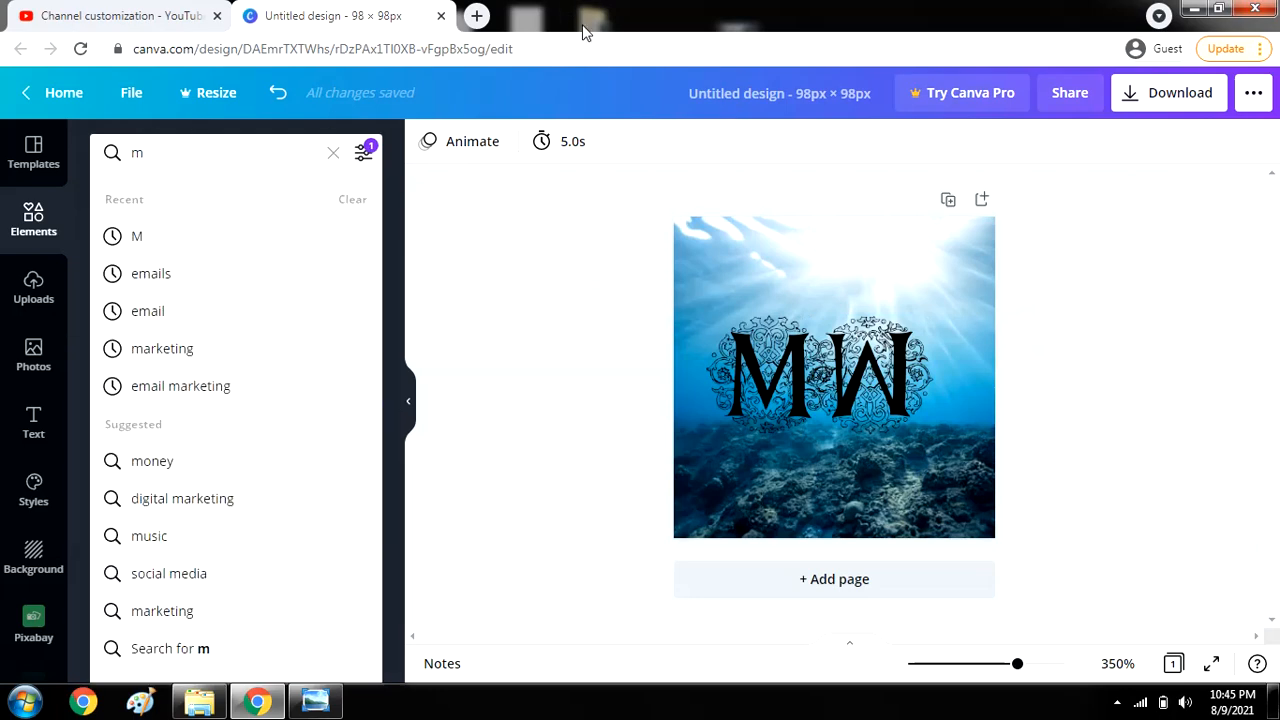
Clear the elements search and download the MW design in PNG format.
click(332, 155)
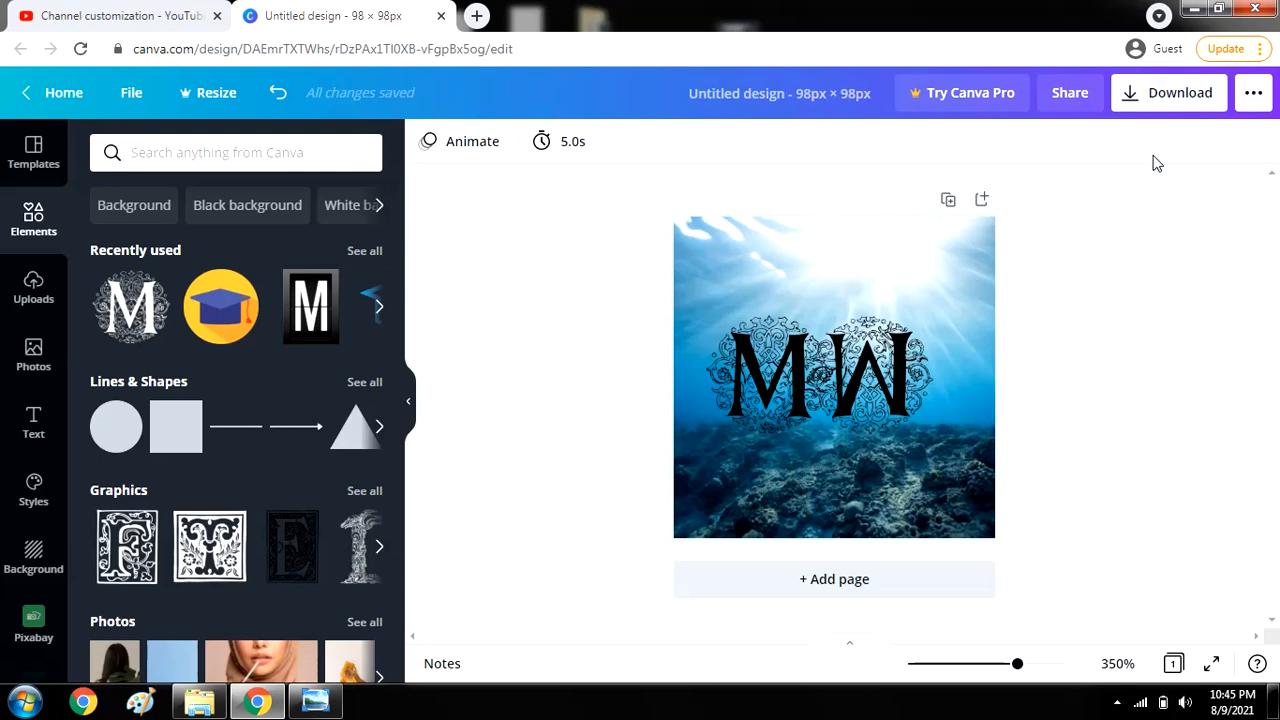
click(1138, 100)
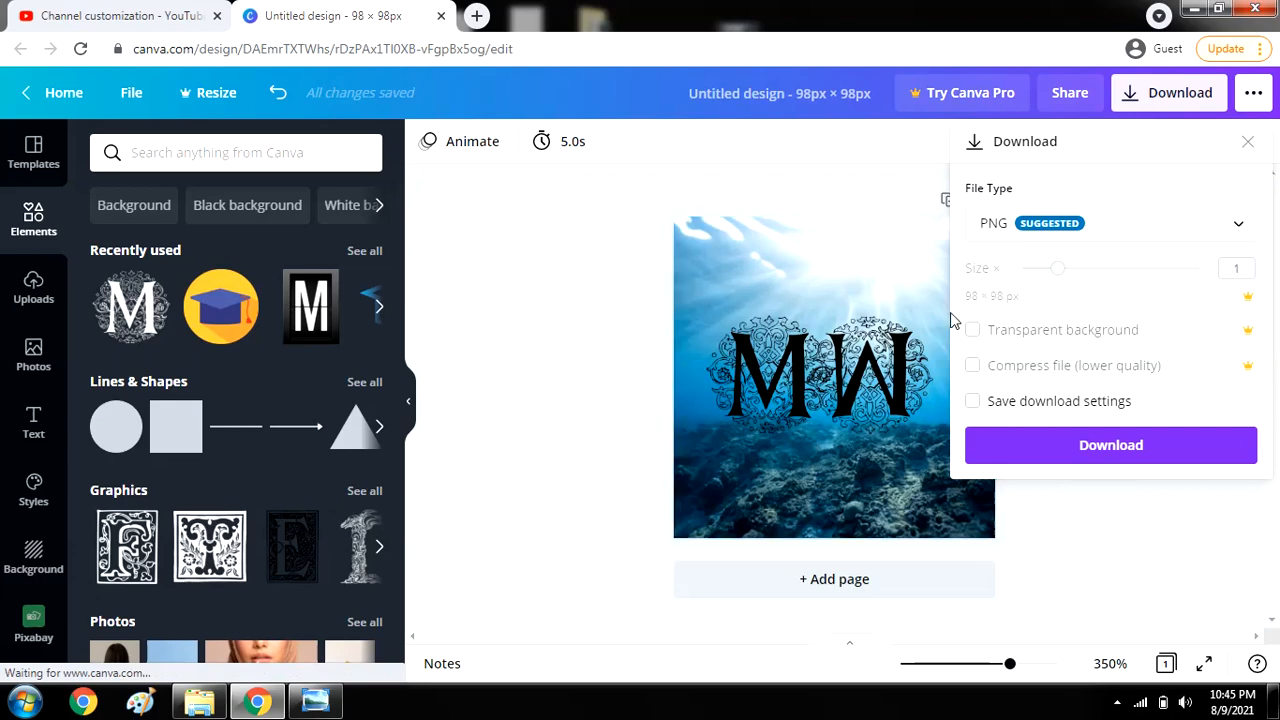
click(1127, 455)
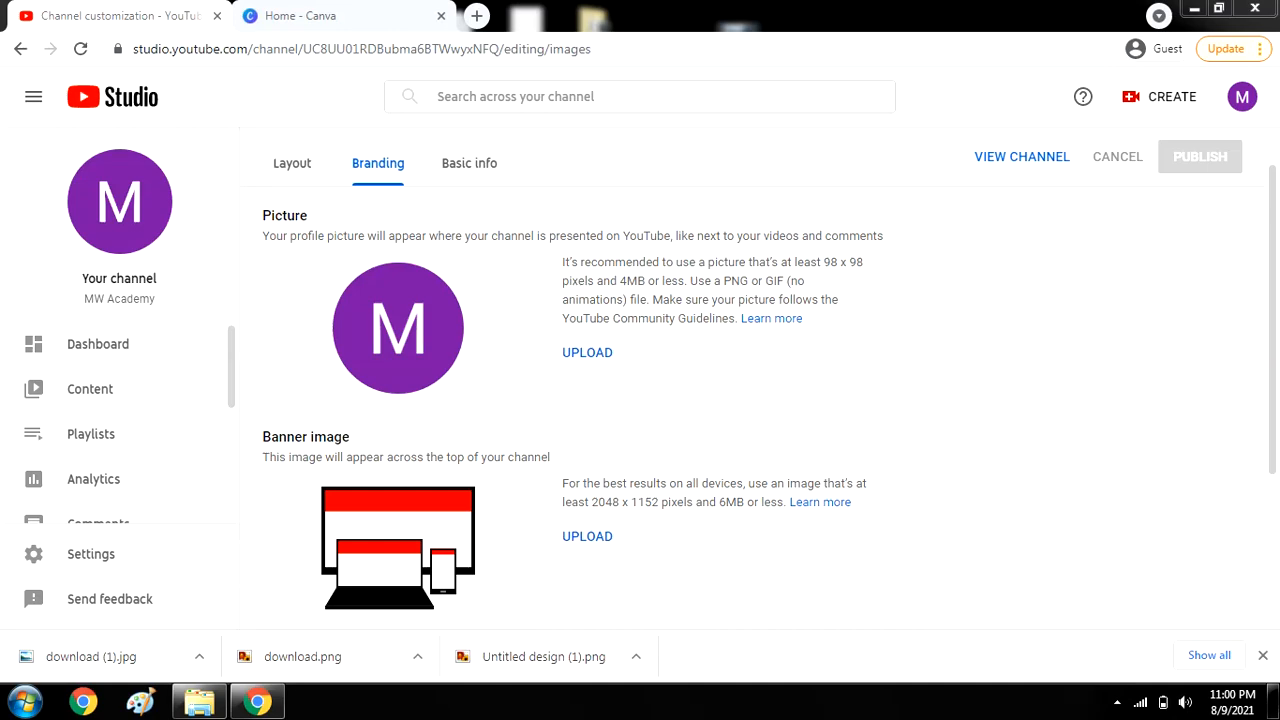
Upload MW ACademy.png as the profile picture and tighten the crop around the logo.
click(585, 352)
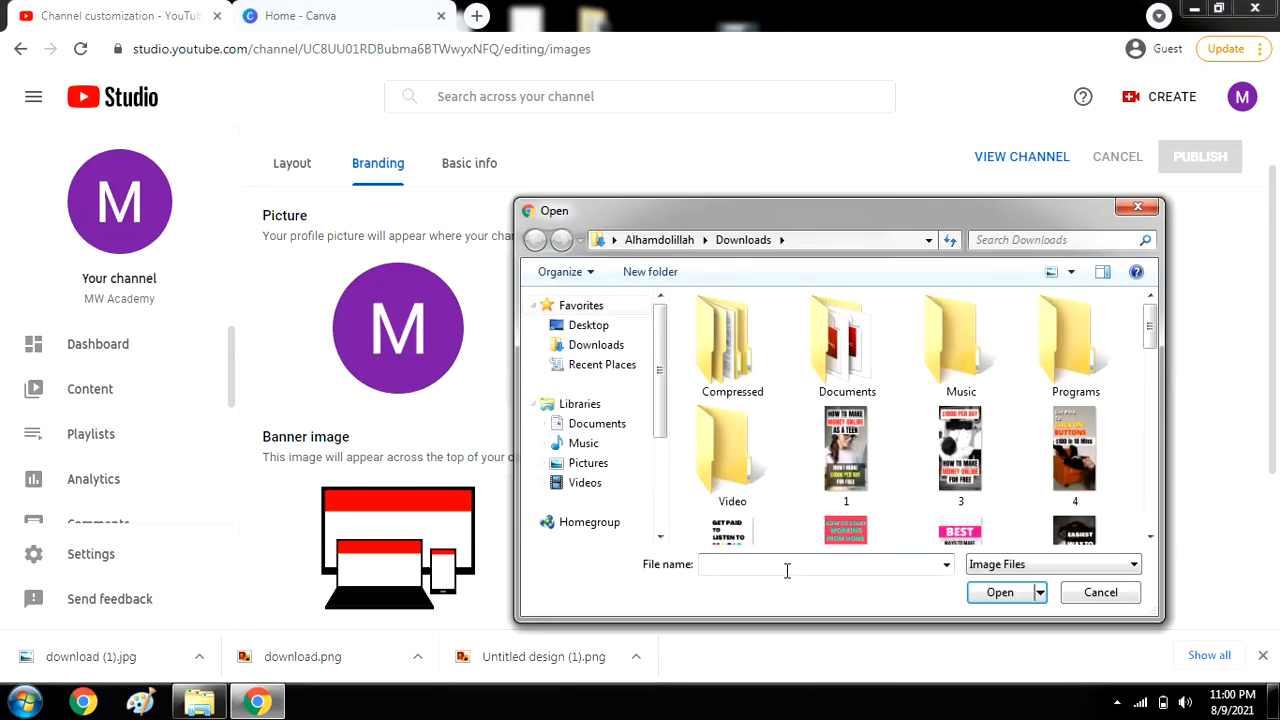
text(mw)
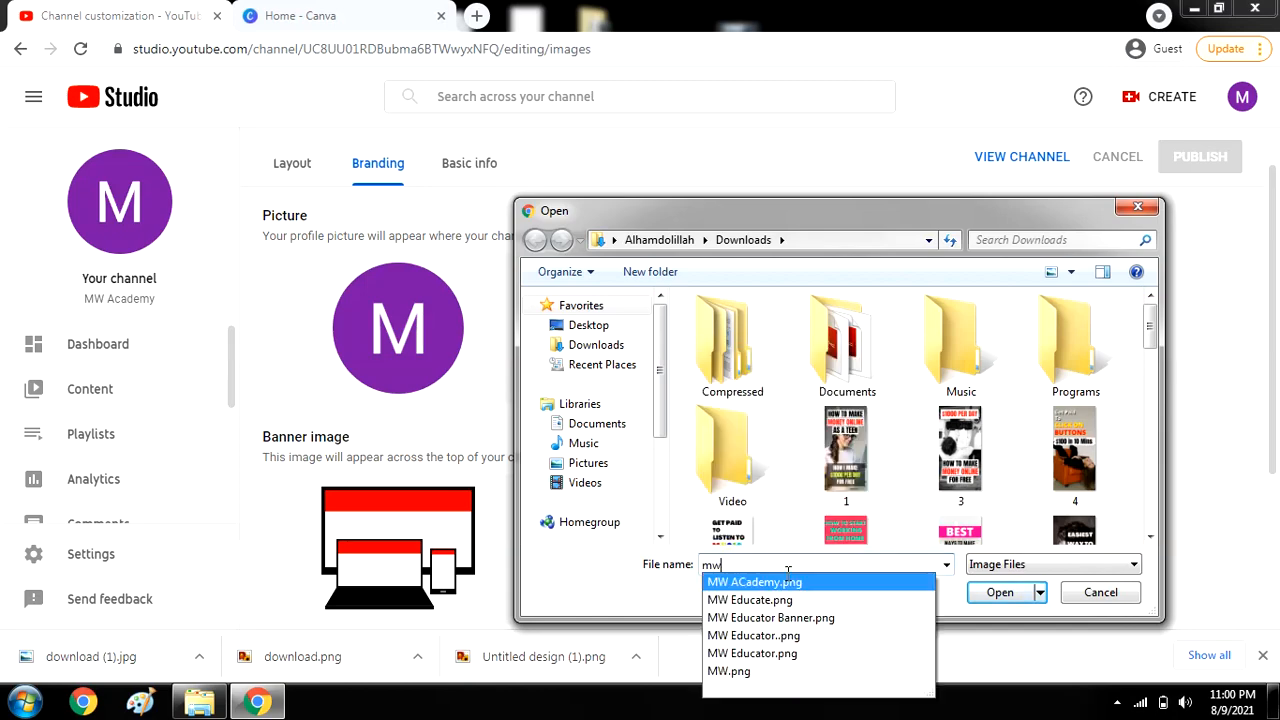
click(790, 583)
click(998, 593)
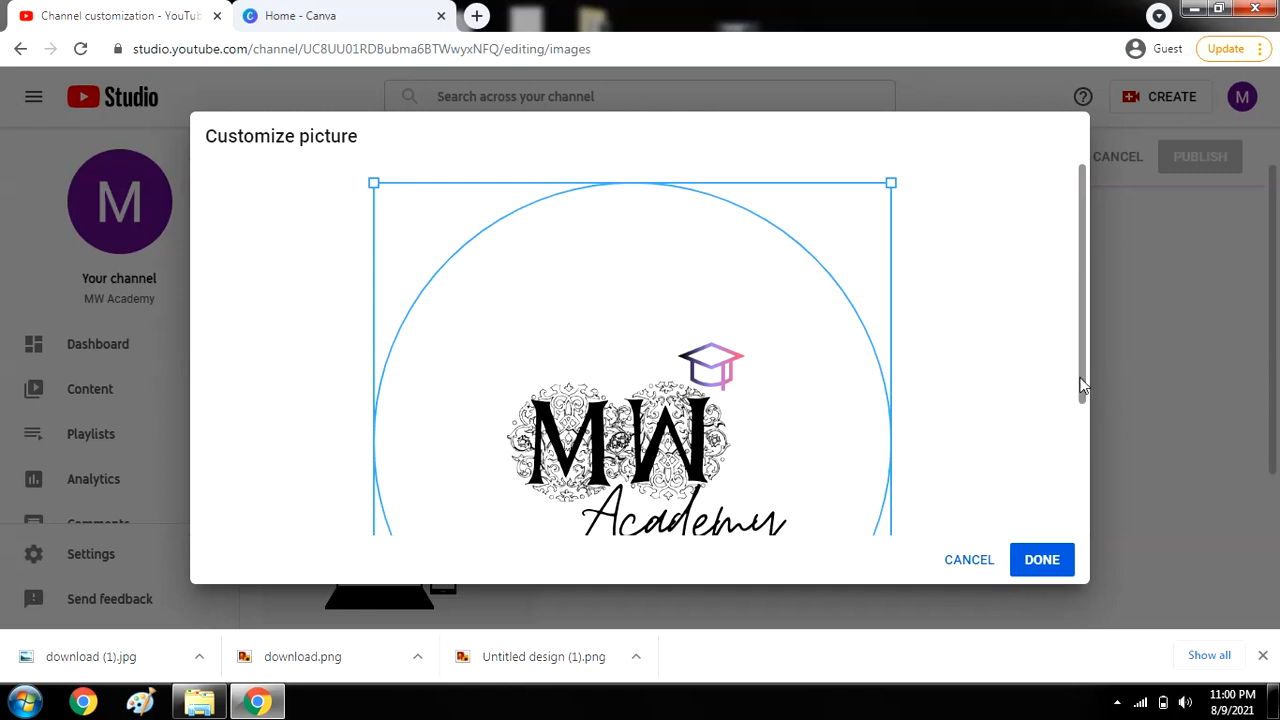
mouse_move(1083, 385)
mouse_down()
mouse_move(1091, 416)
mouse_move(1088, 378)
mouse_up()
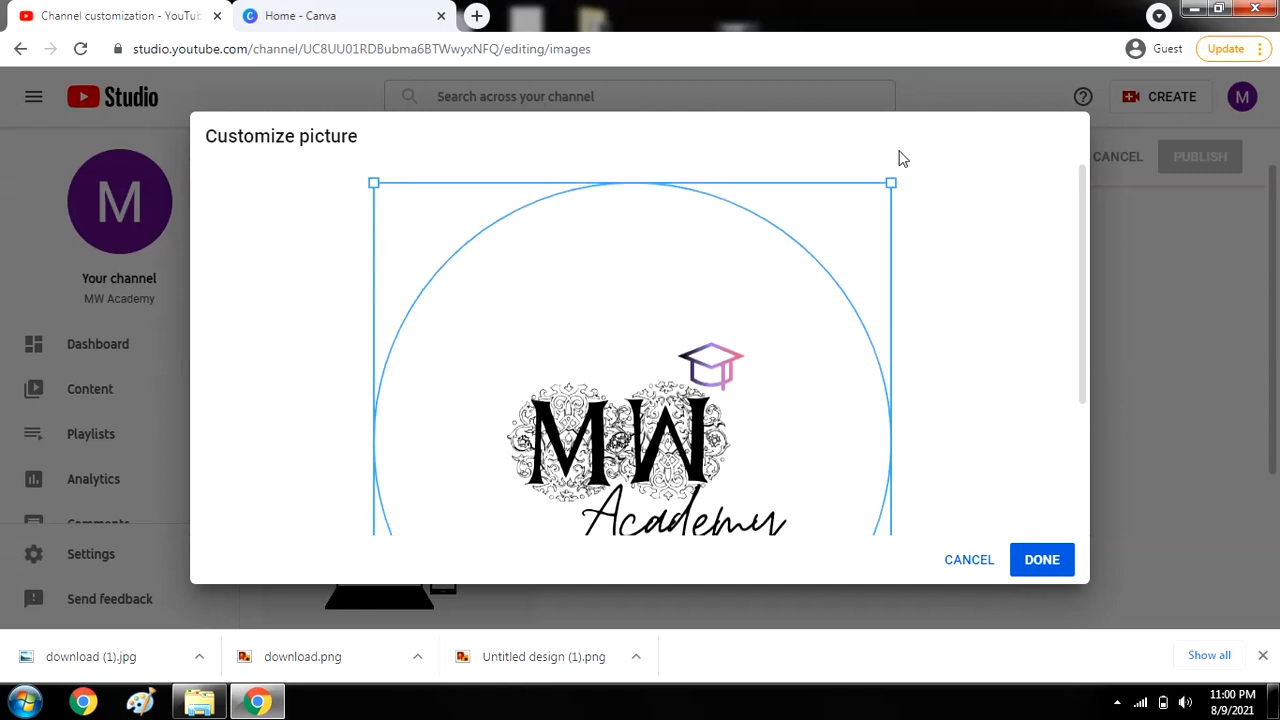
mouse_move(891, 184)
mouse_down()
mouse_move(786, 260)
mouse_move(879, 172)
mouse_up()
drag(1080, 276, 1085, 350)
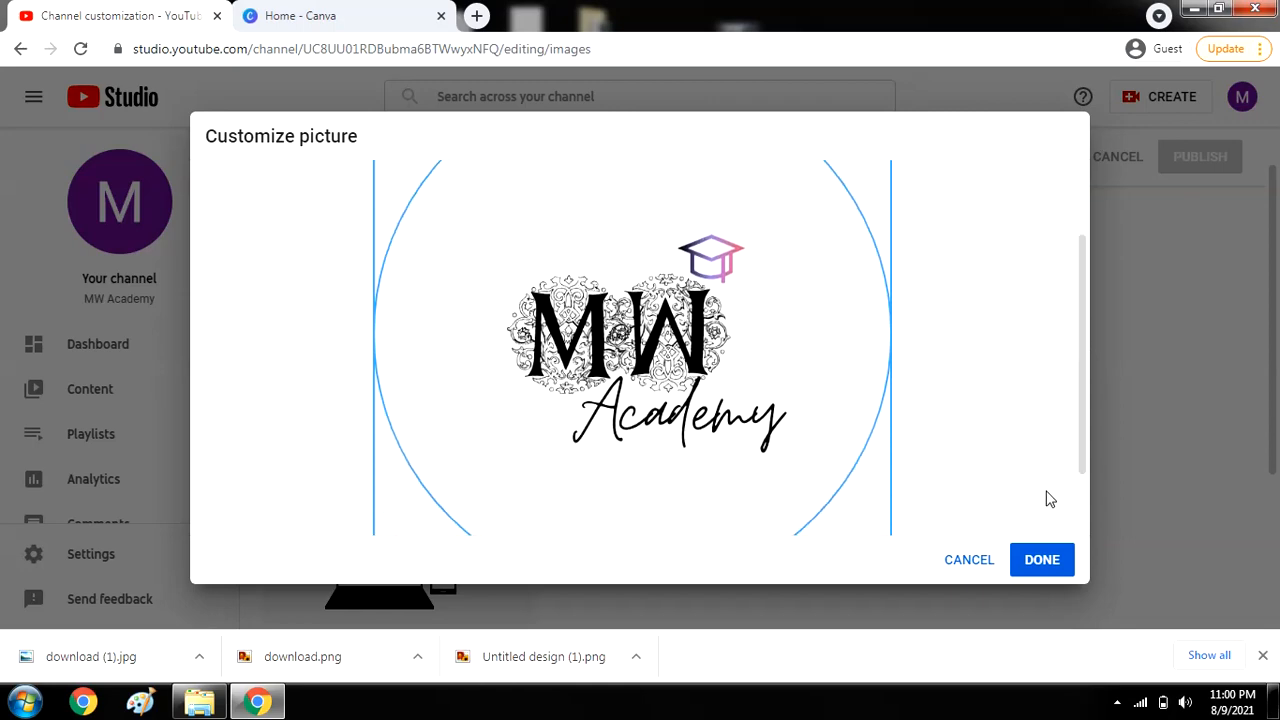
click(1060, 568)
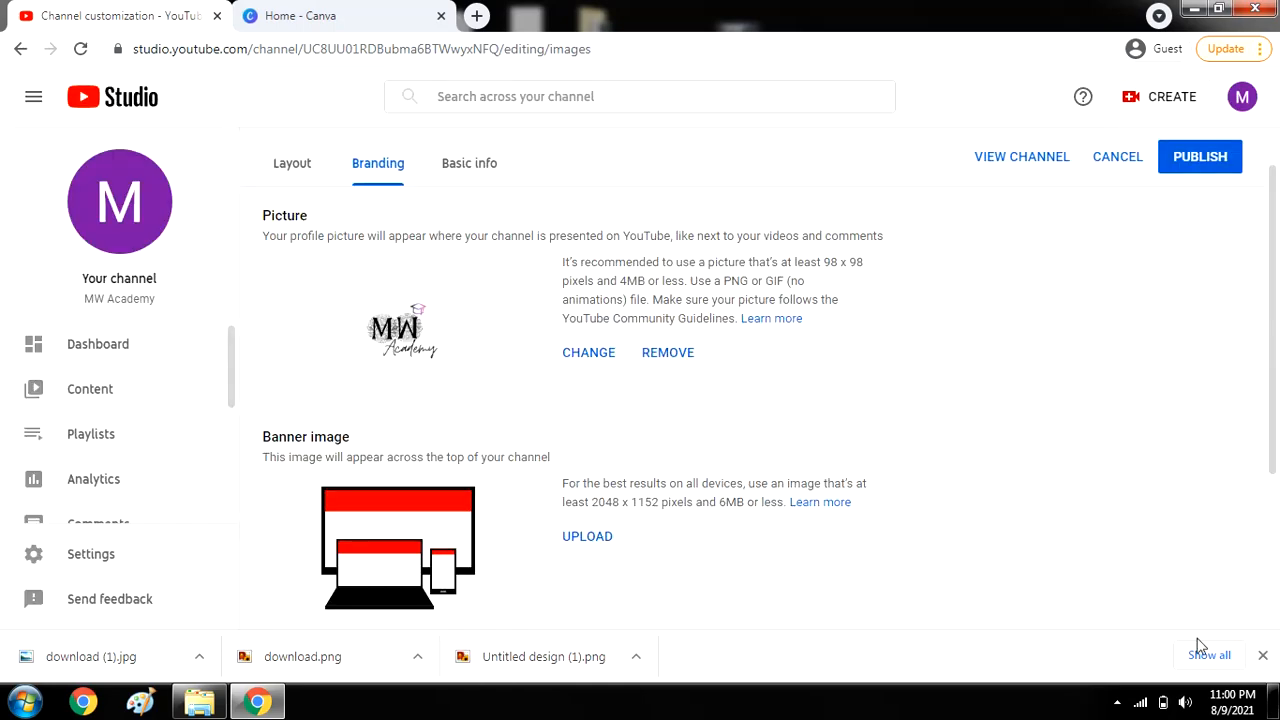
Publish the new profile picture, view it on the live channel, then return to customization.
click(1262, 656)
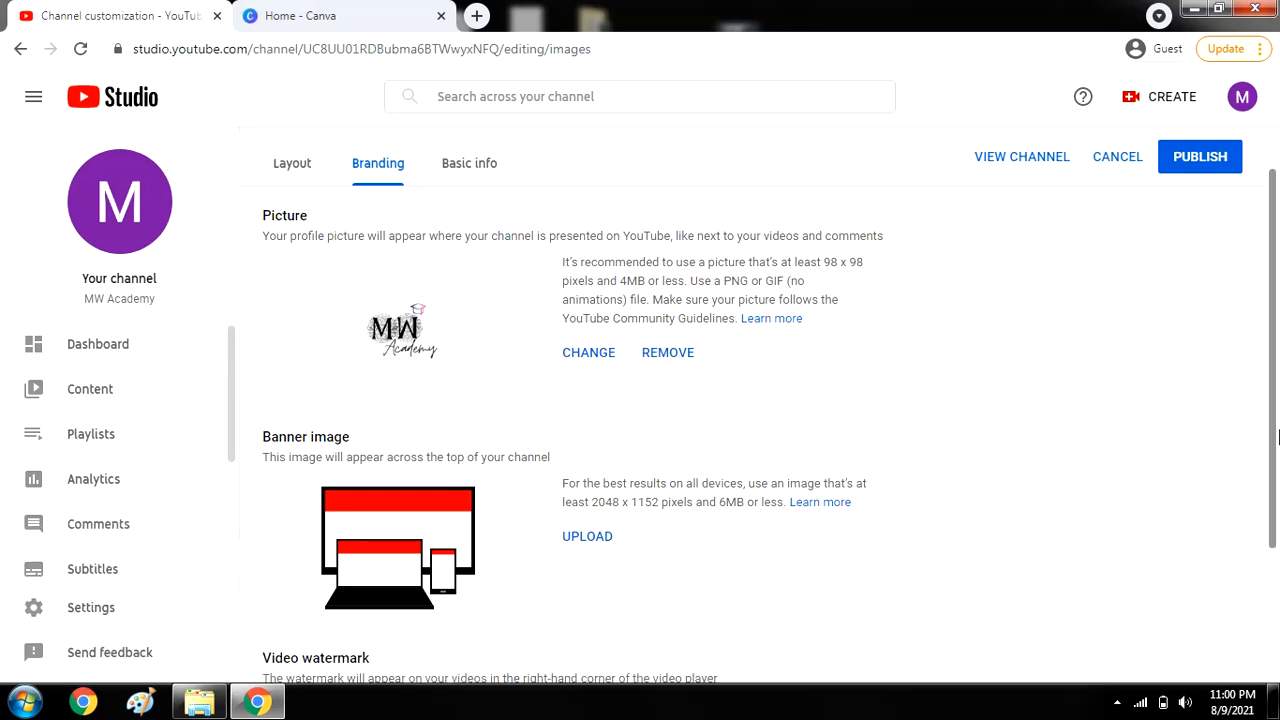
drag(1278, 434, 1279, 483)
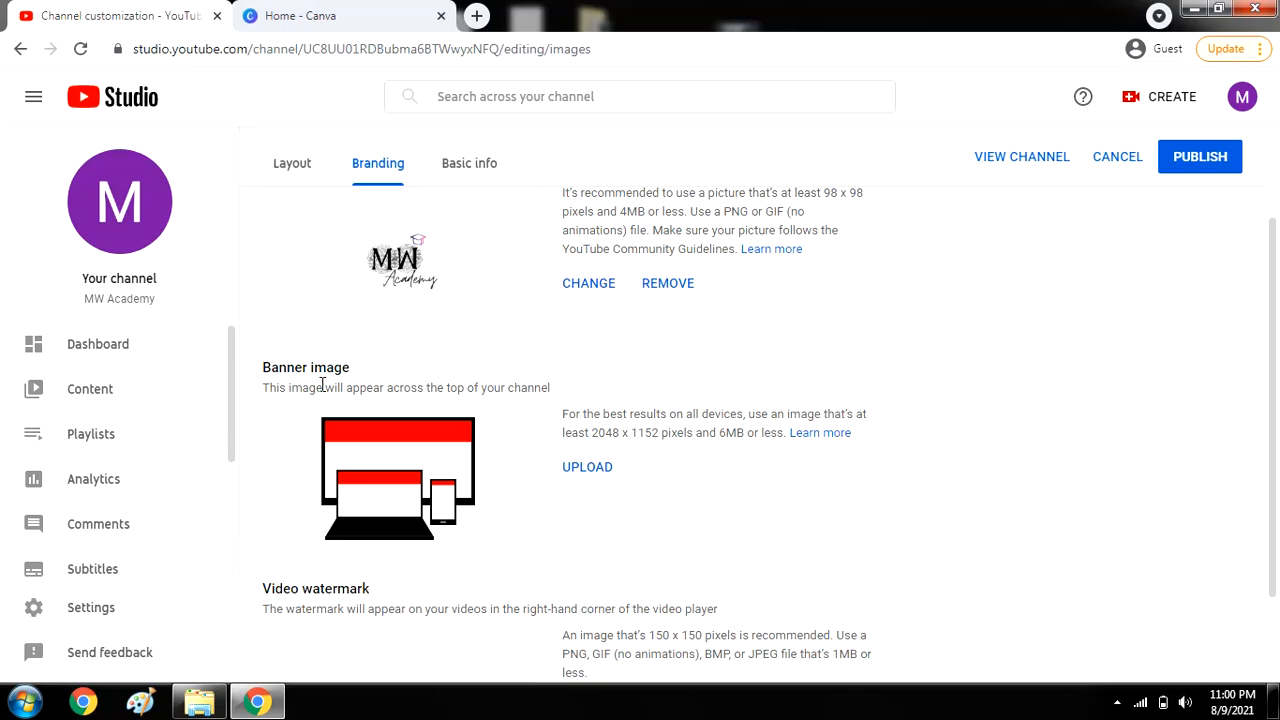
drag(1275, 295, 1277, 220)
click(1212, 200)
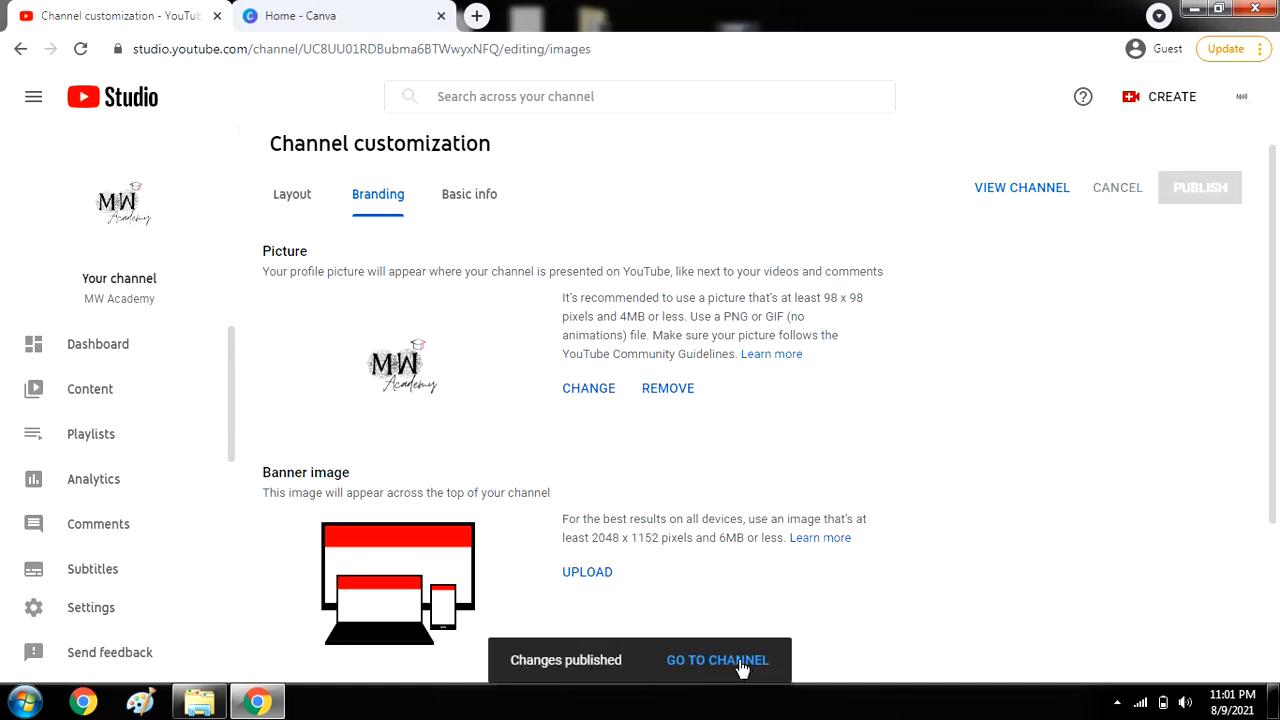
click(718, 660)
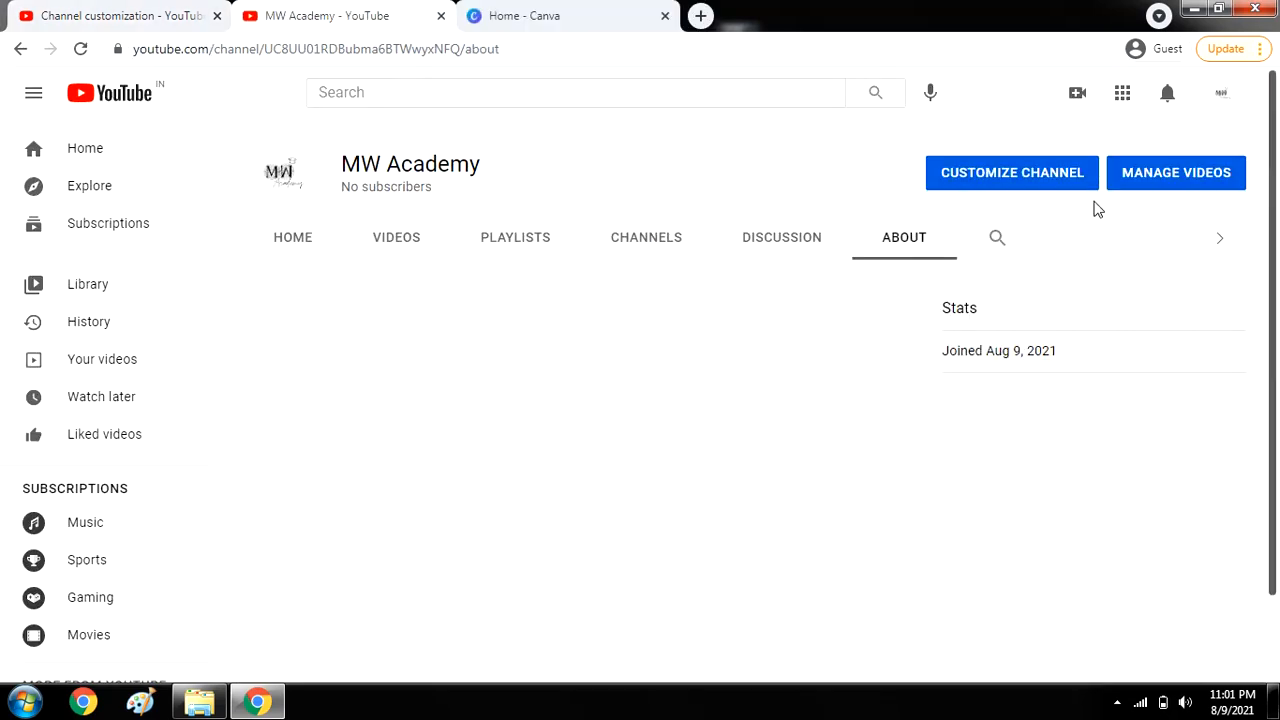
click(1017, 178)
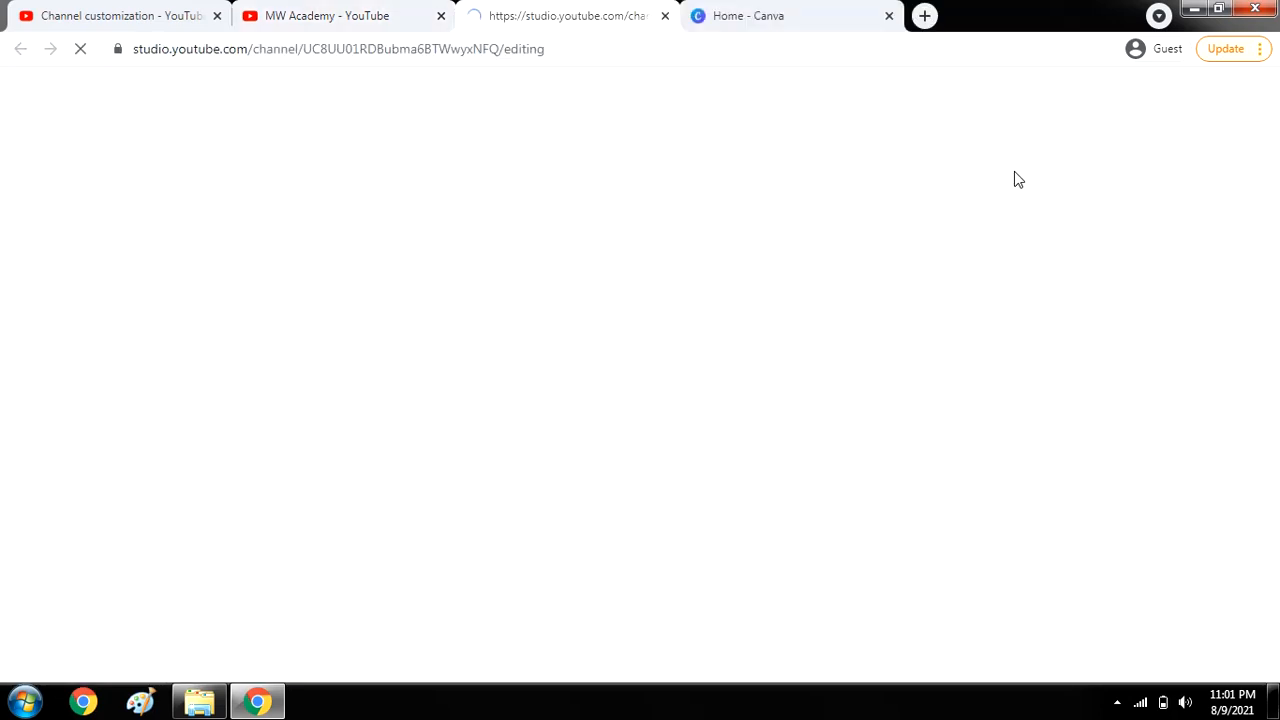
On Basic info, write the description 'hello, i will teach you on my youtube channel'.
click(486, 196)
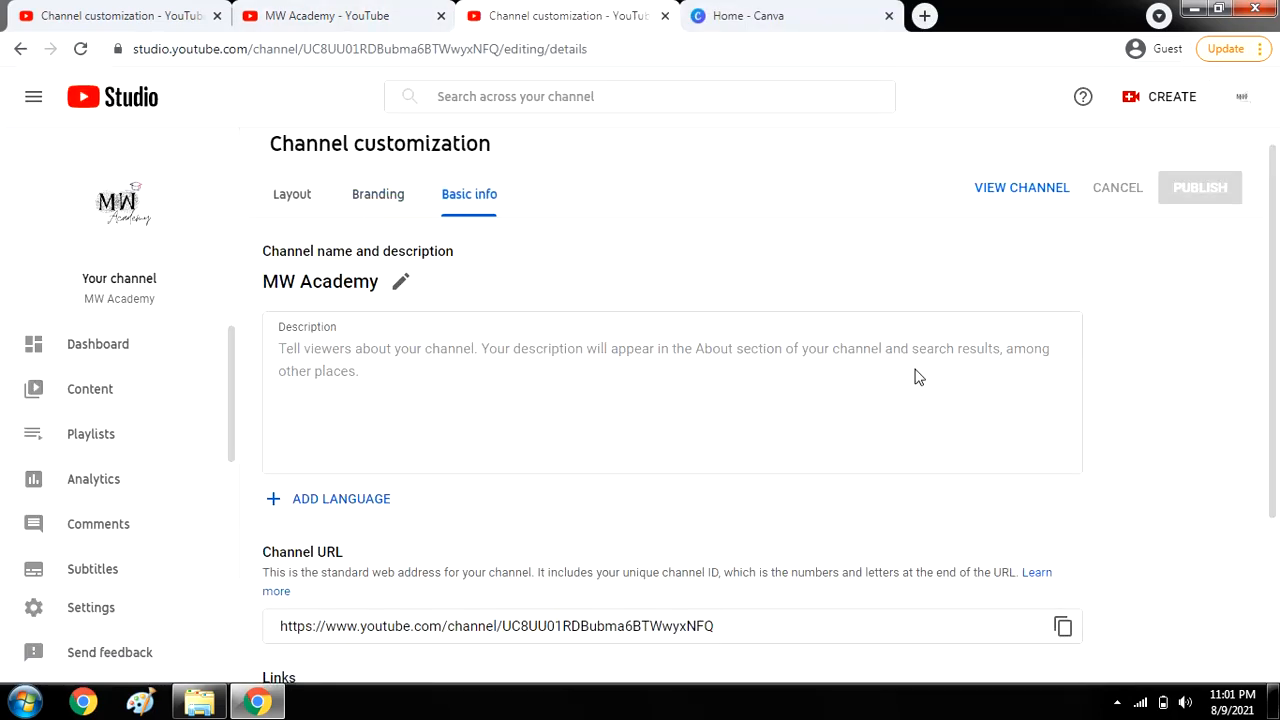
scroll(1278, 392, down, 1)
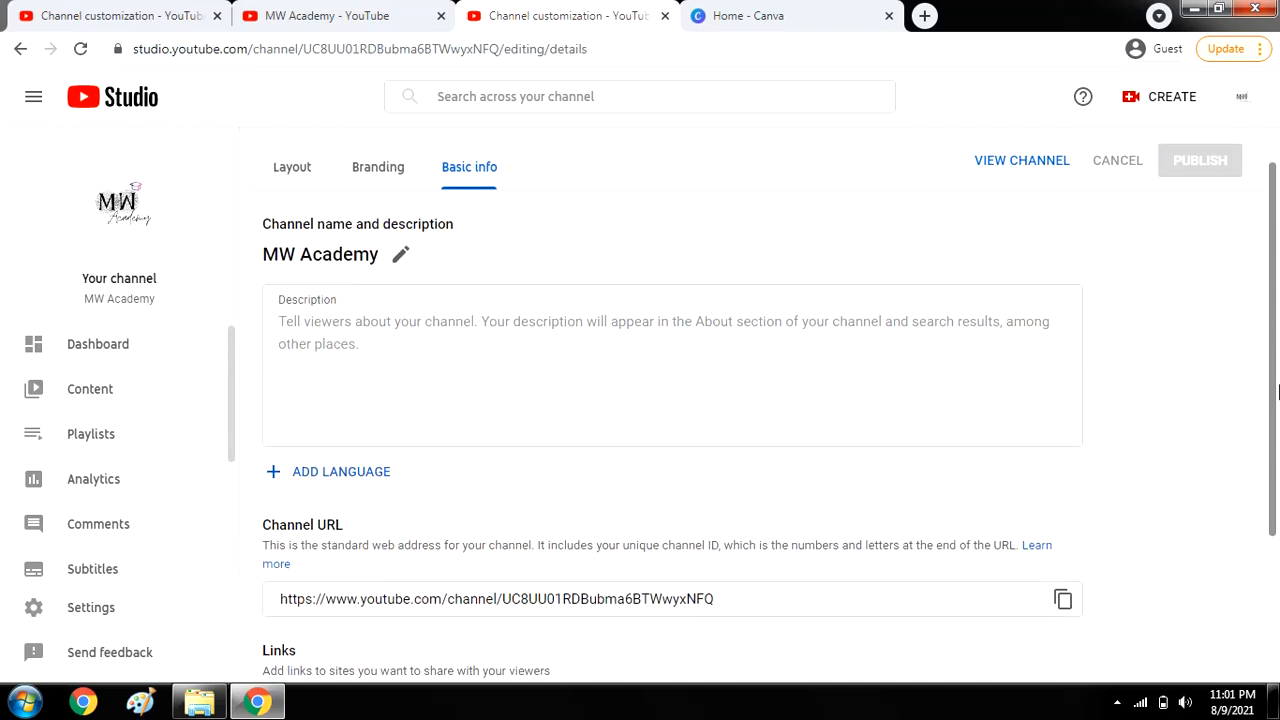
click(294, 328)
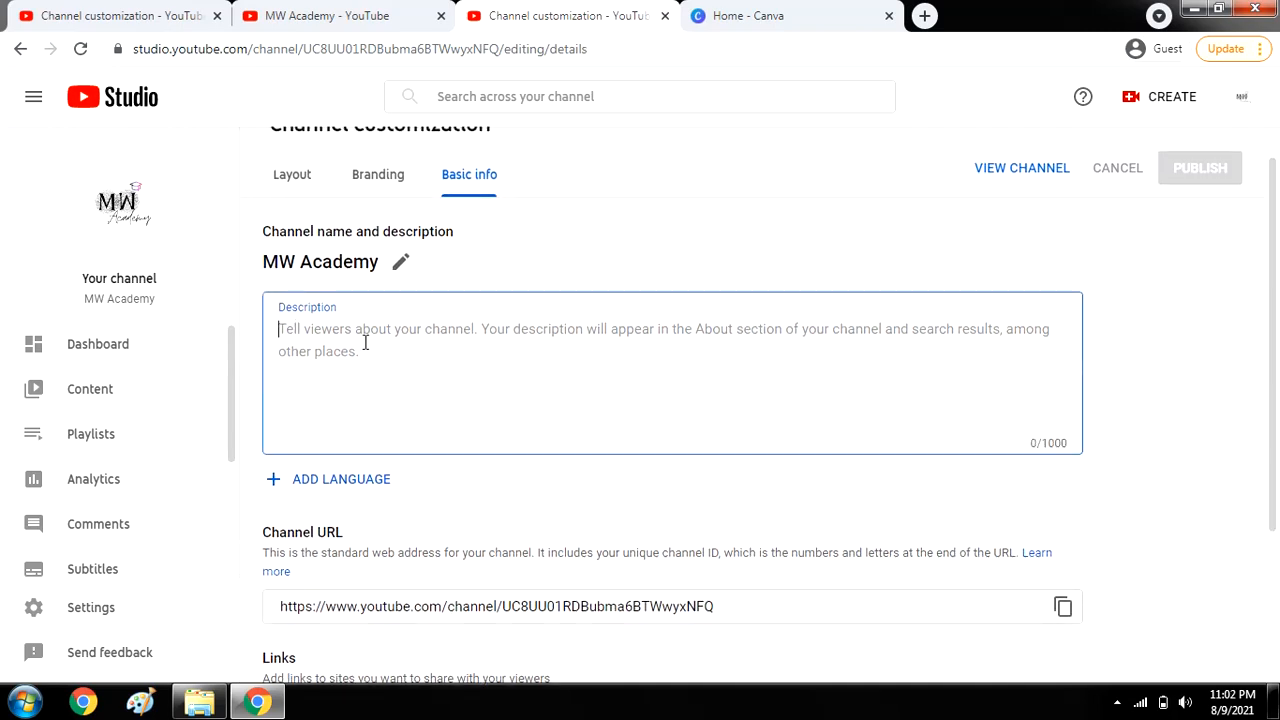
text(hell)
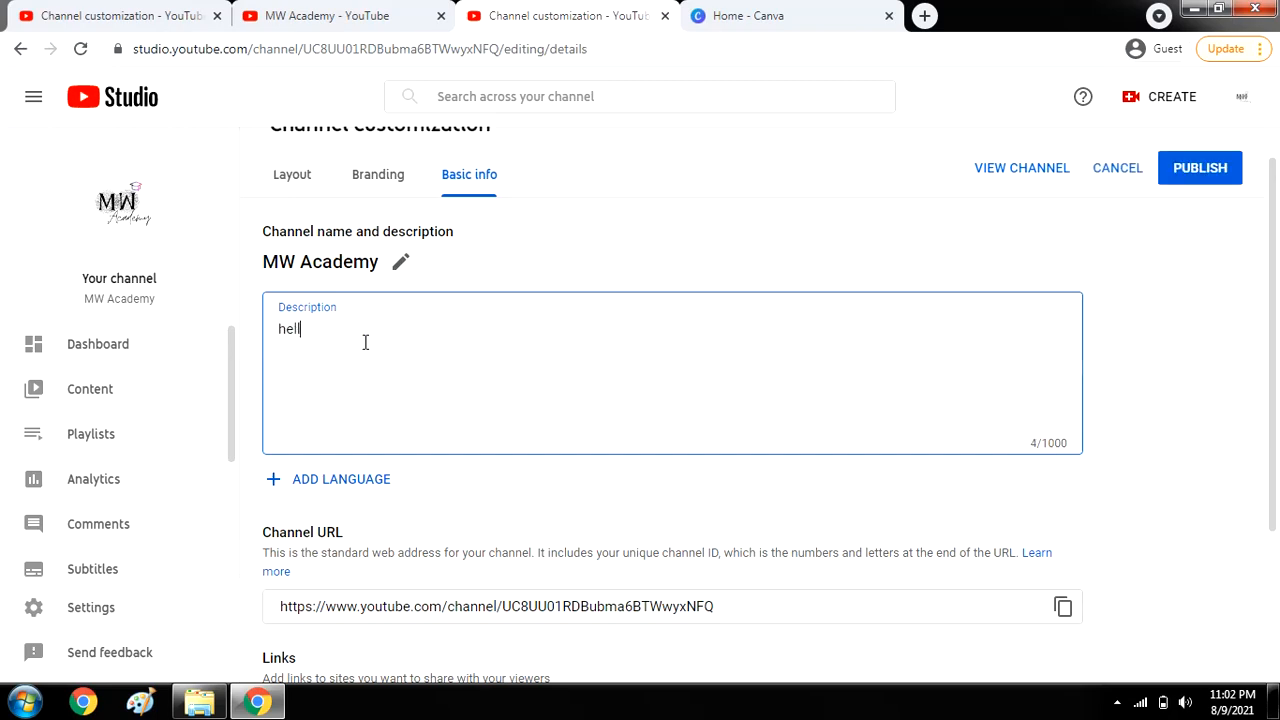
text(o, i wi)
text(ll teach you )
text(on my youu)
text(ube channel for freee)
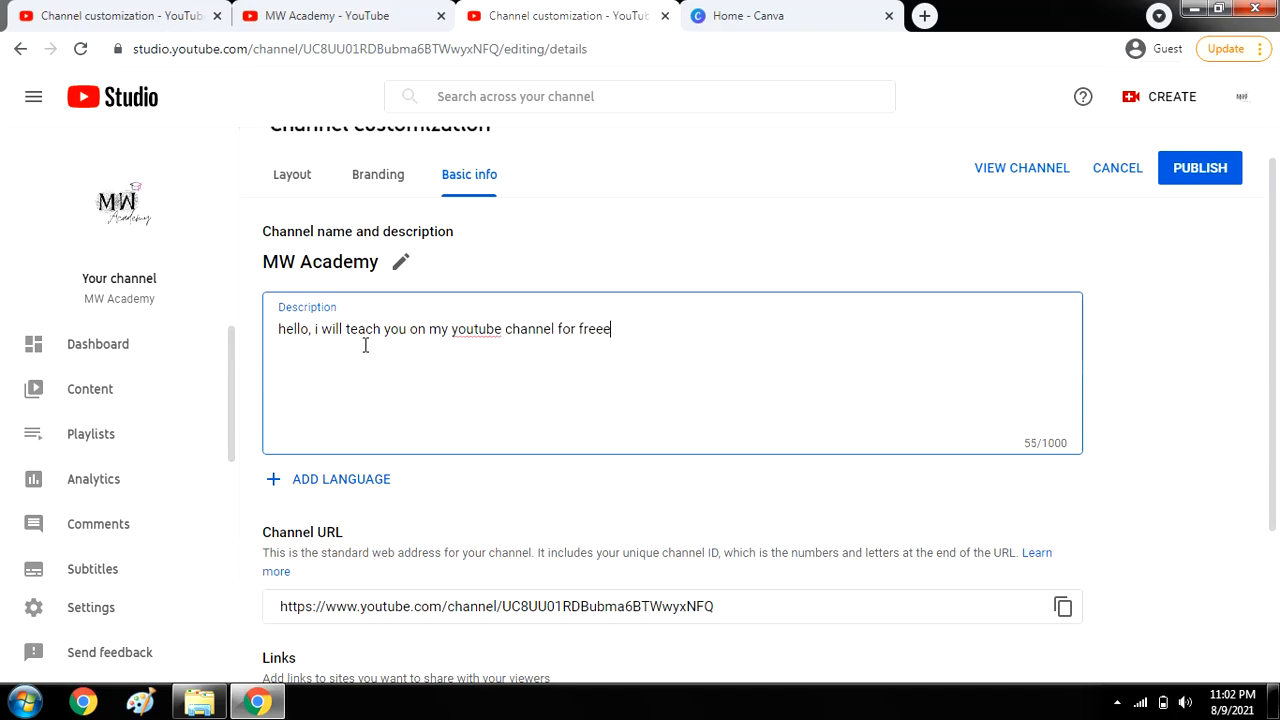
scroll(340, 368, down, 2)
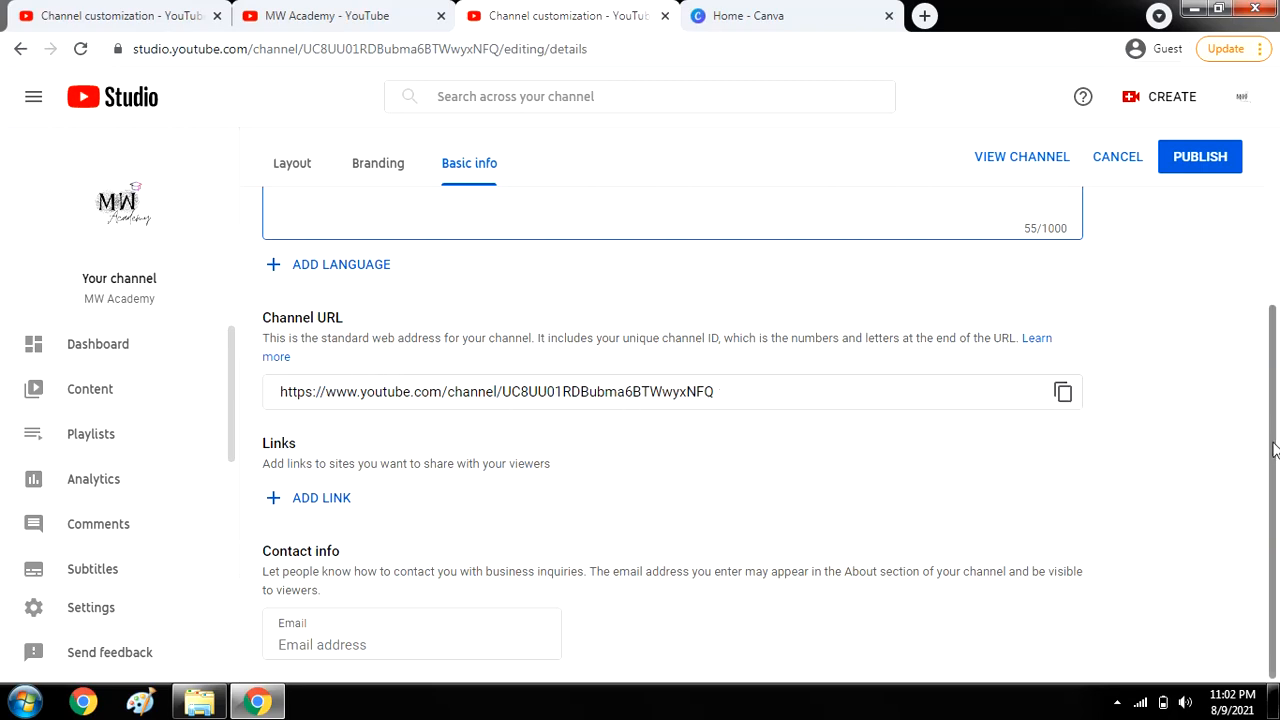
Start an Intagram link row and fill in the channel's contact e-mail.
click(331, 498)
scroll(262, 510, down, 1)
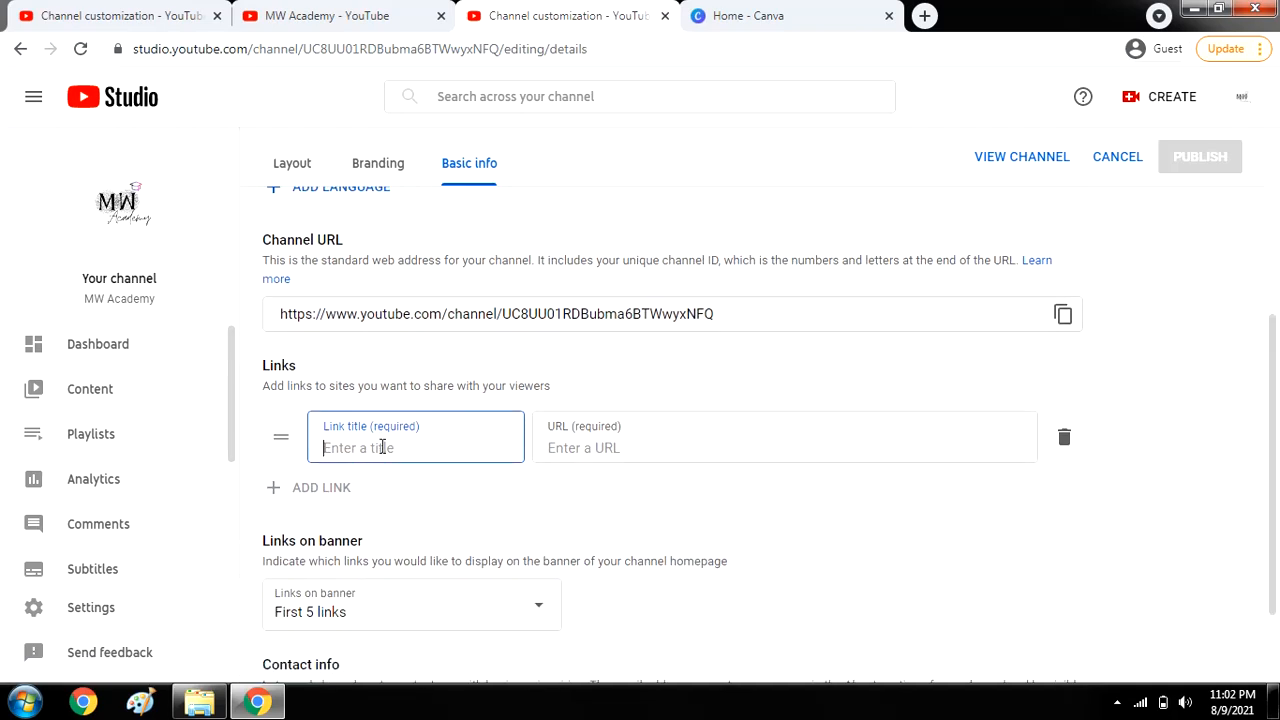
text(Intagram)
click(592, 441)
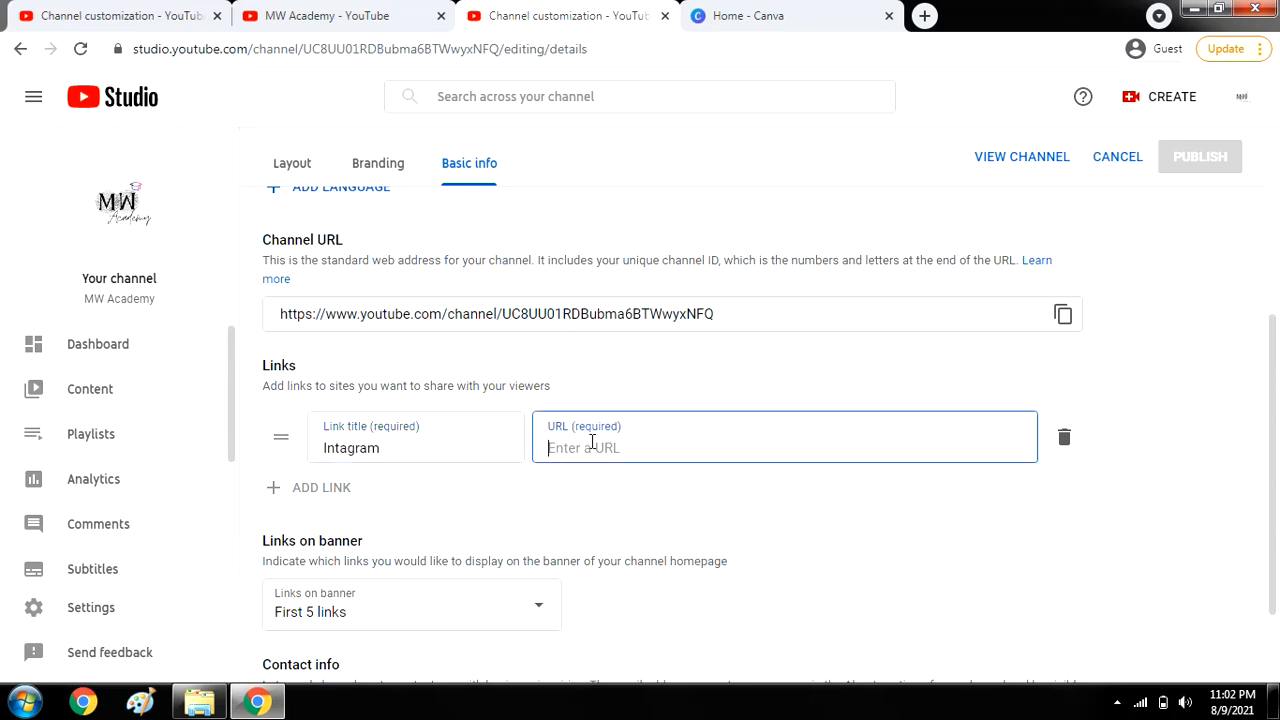
drag(1275, 368, 1279, 441)
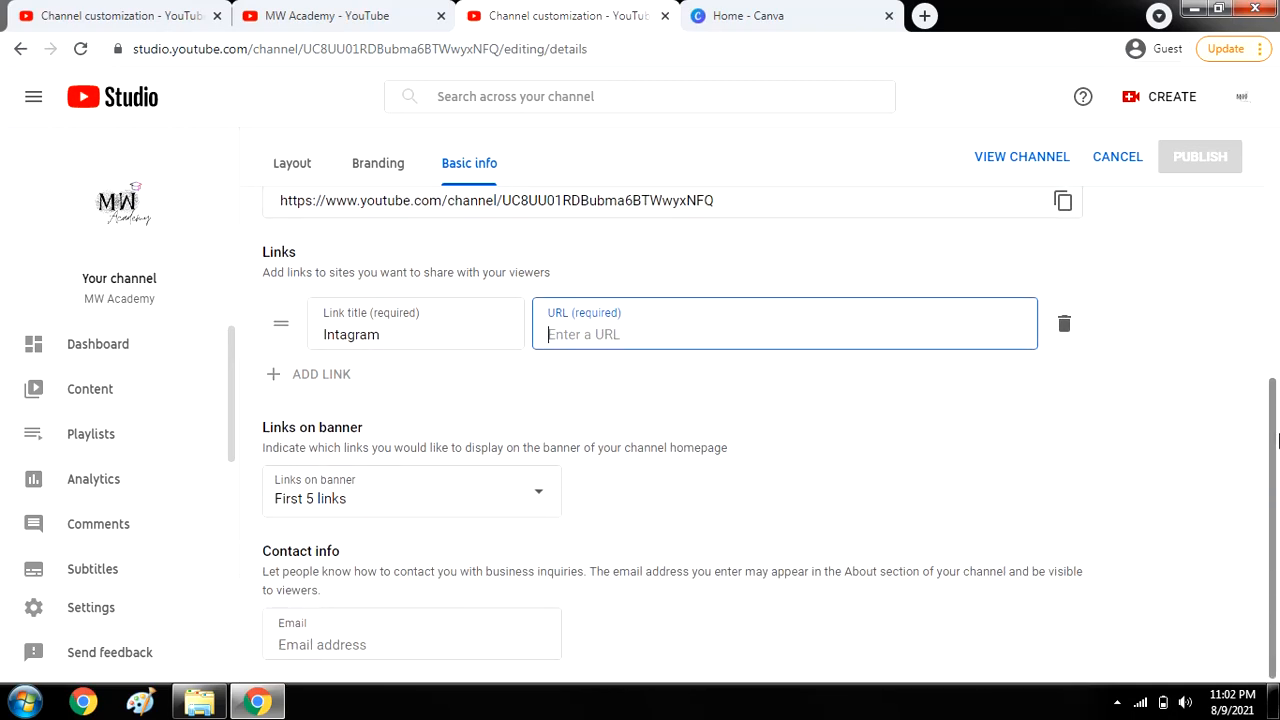
click(445, 636)
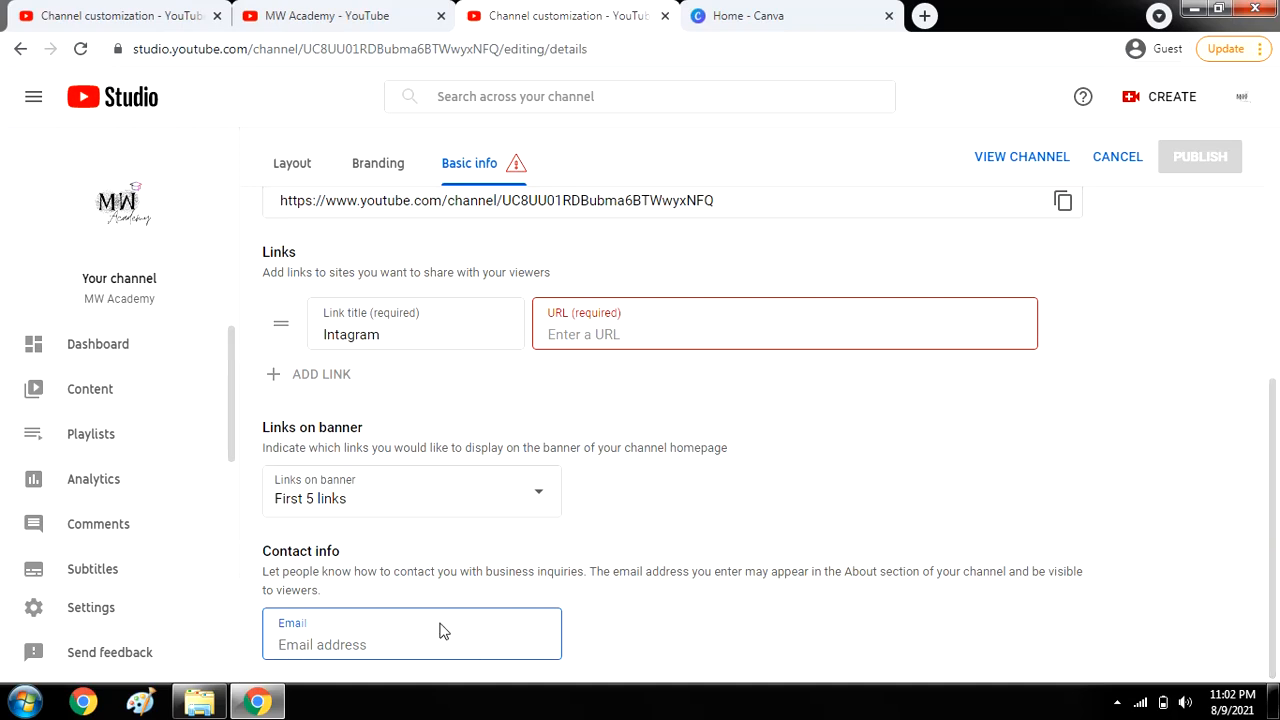
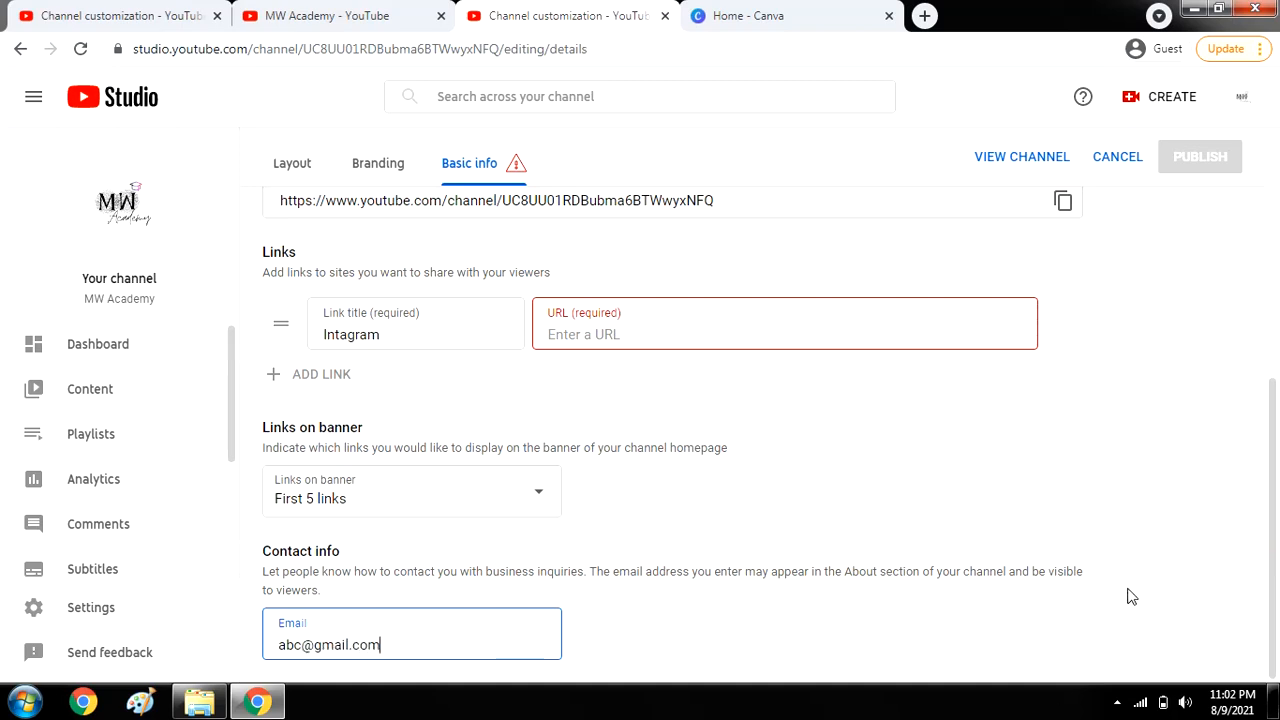
Remove the incomplete Intagram link and publish the basic info changes.
click(643, 333)
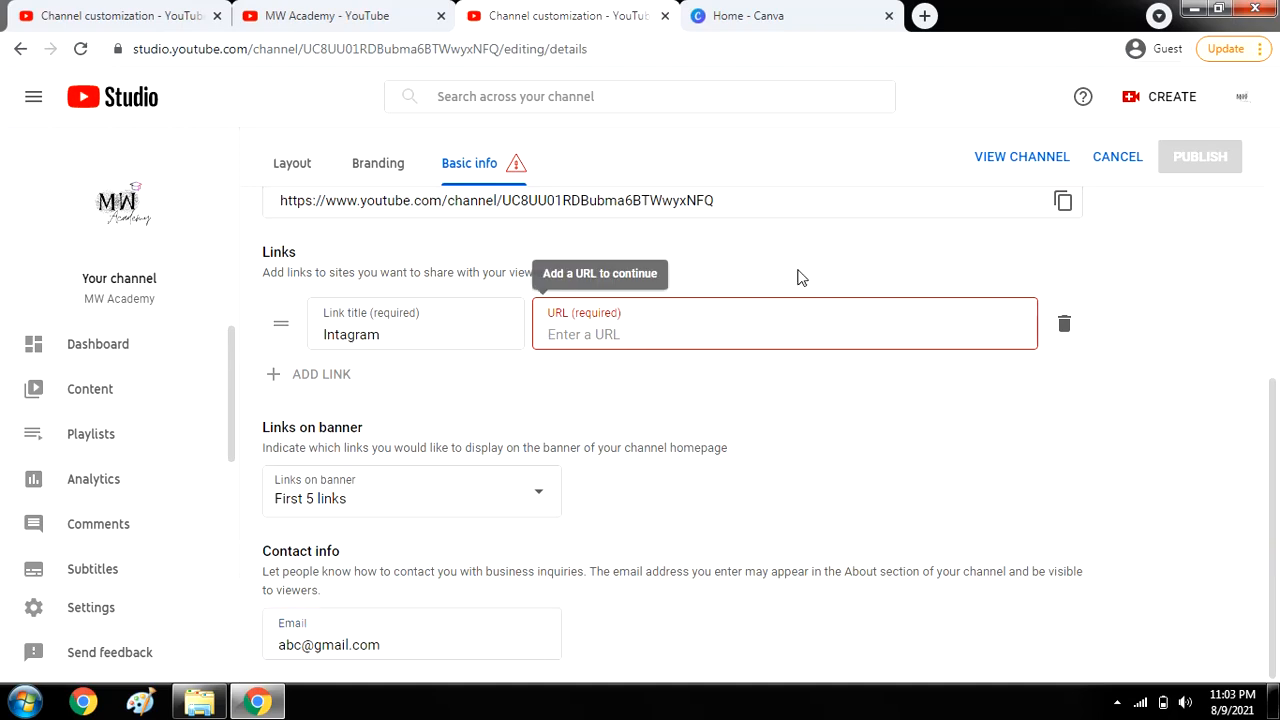
click(399, 328)
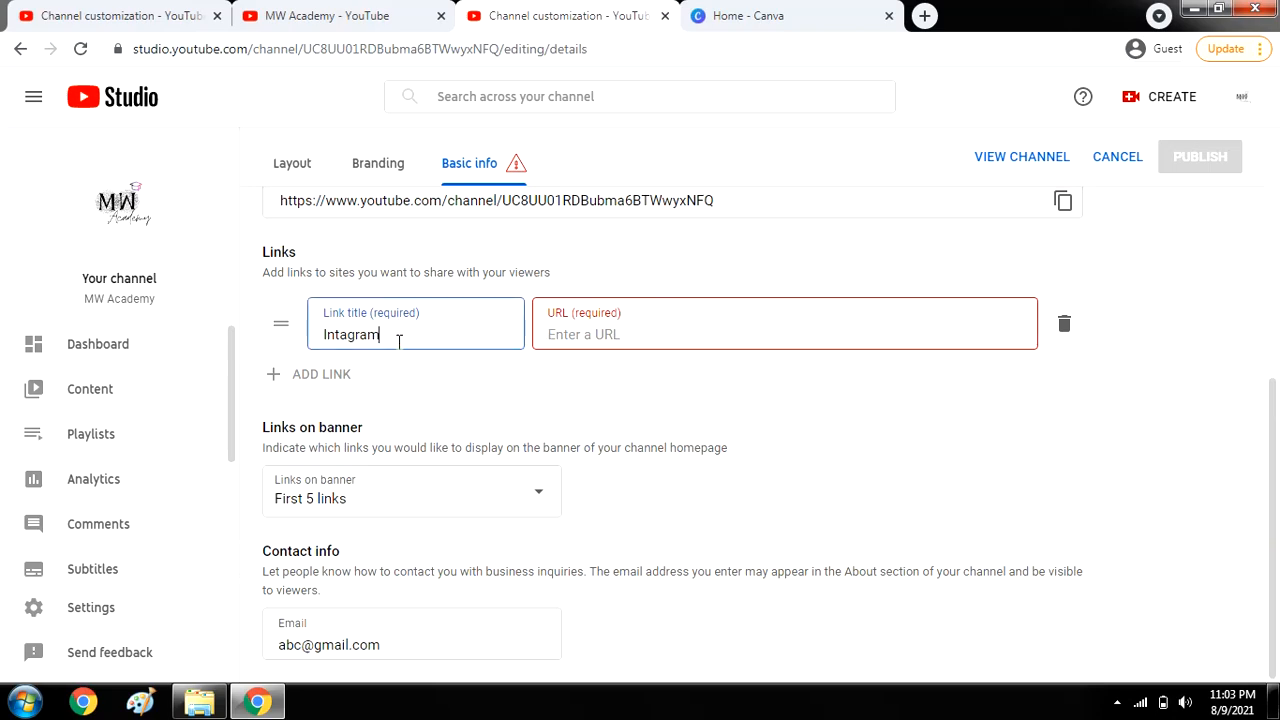
scroll(450, 334, up, 1)
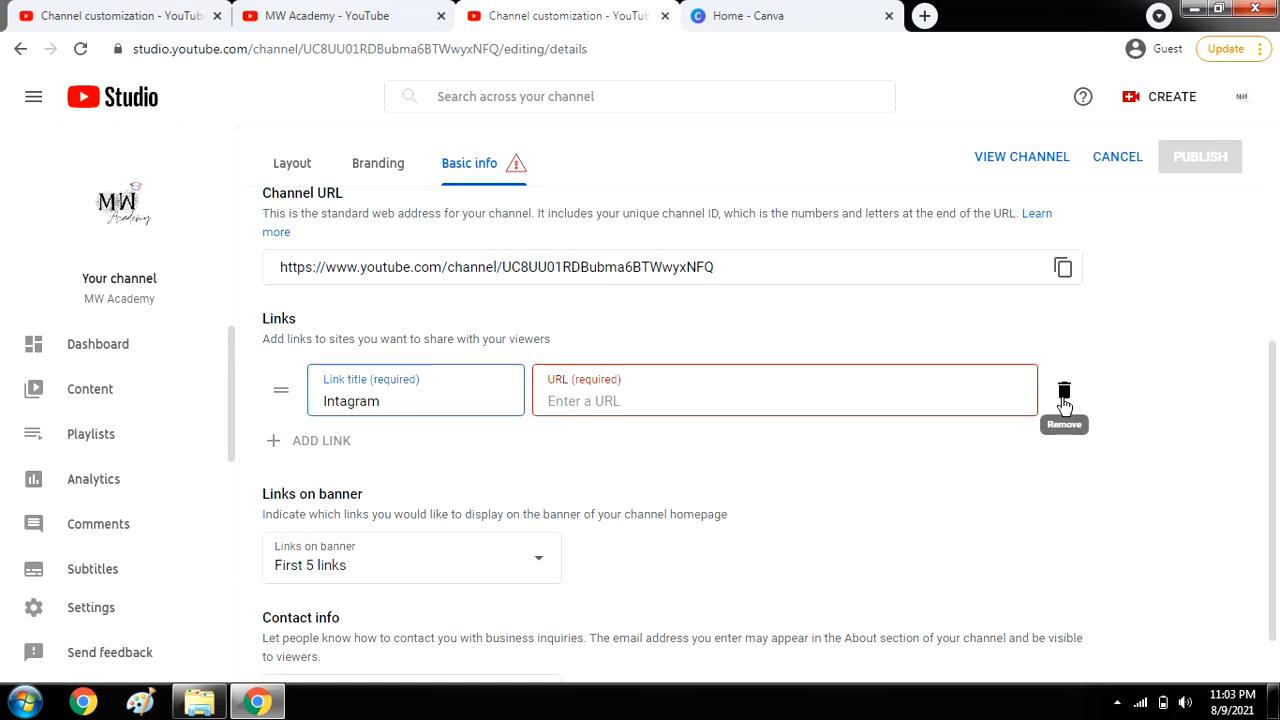
click(1064, 402)
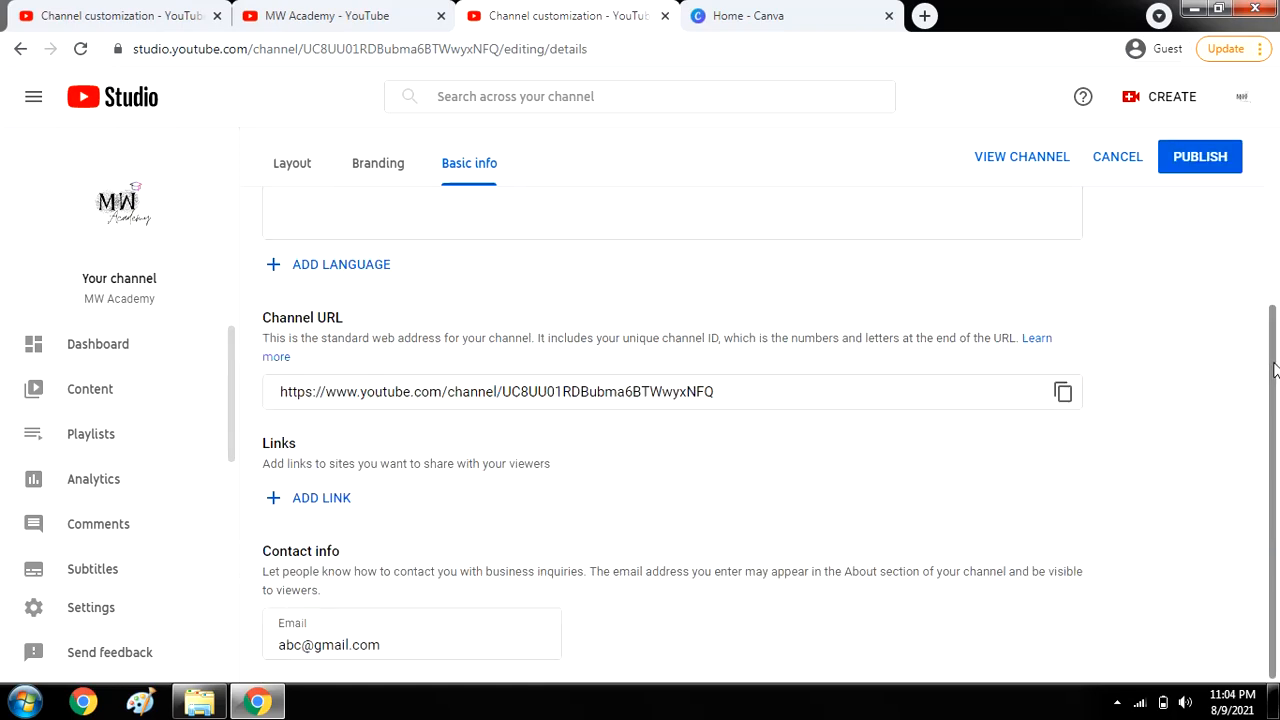
scroll(1251, 266, up, 2)
click(1183, 170)
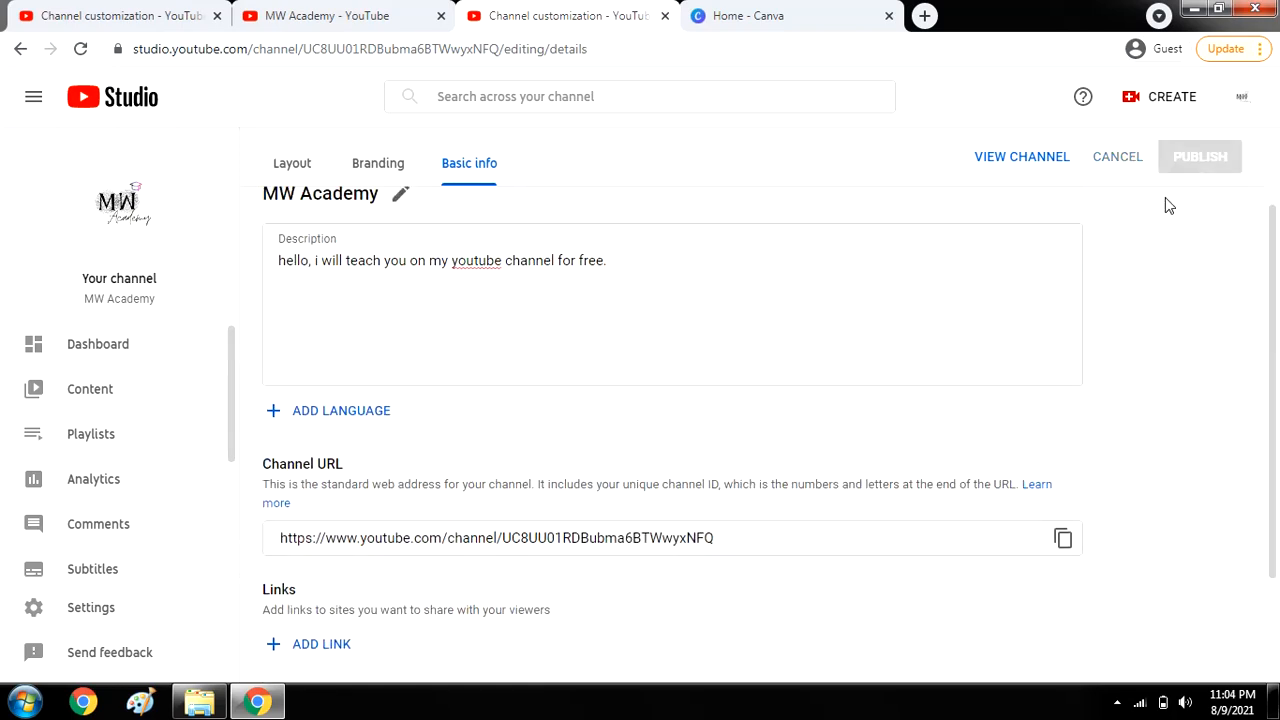
Upload a video file from the Downloads folder through the channel page.
click(1022, 157)
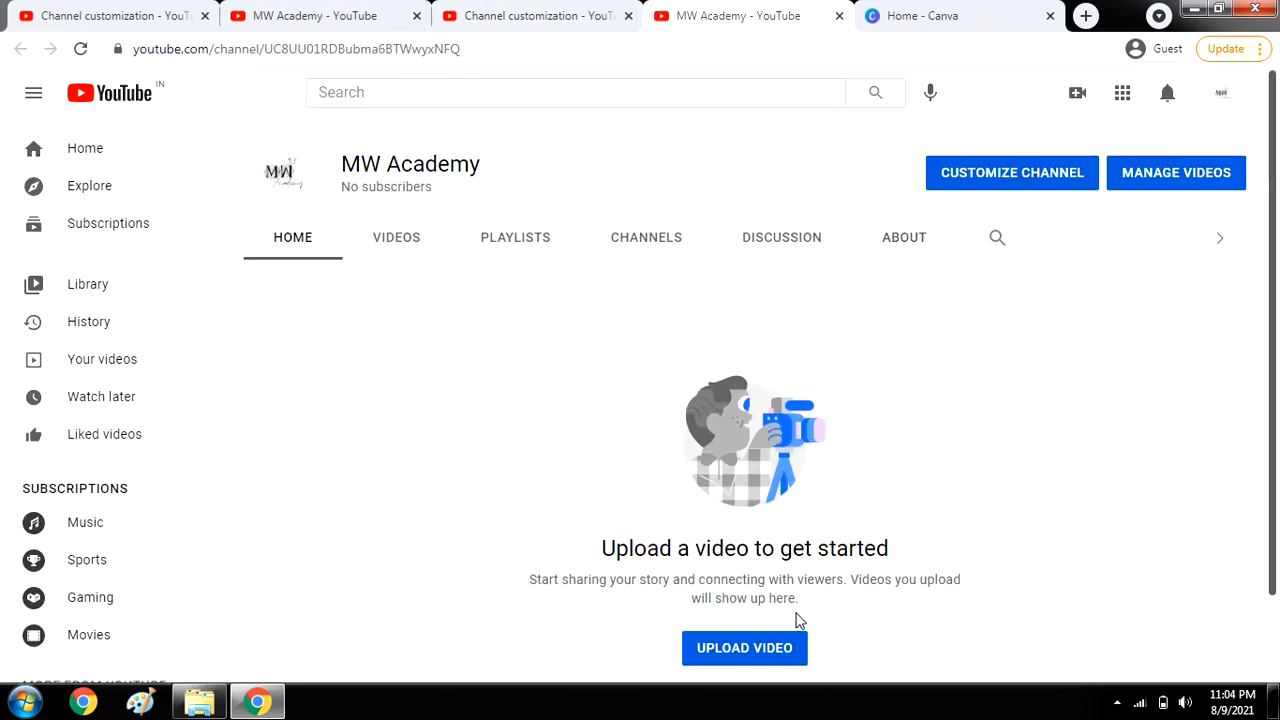
click(766, 656)
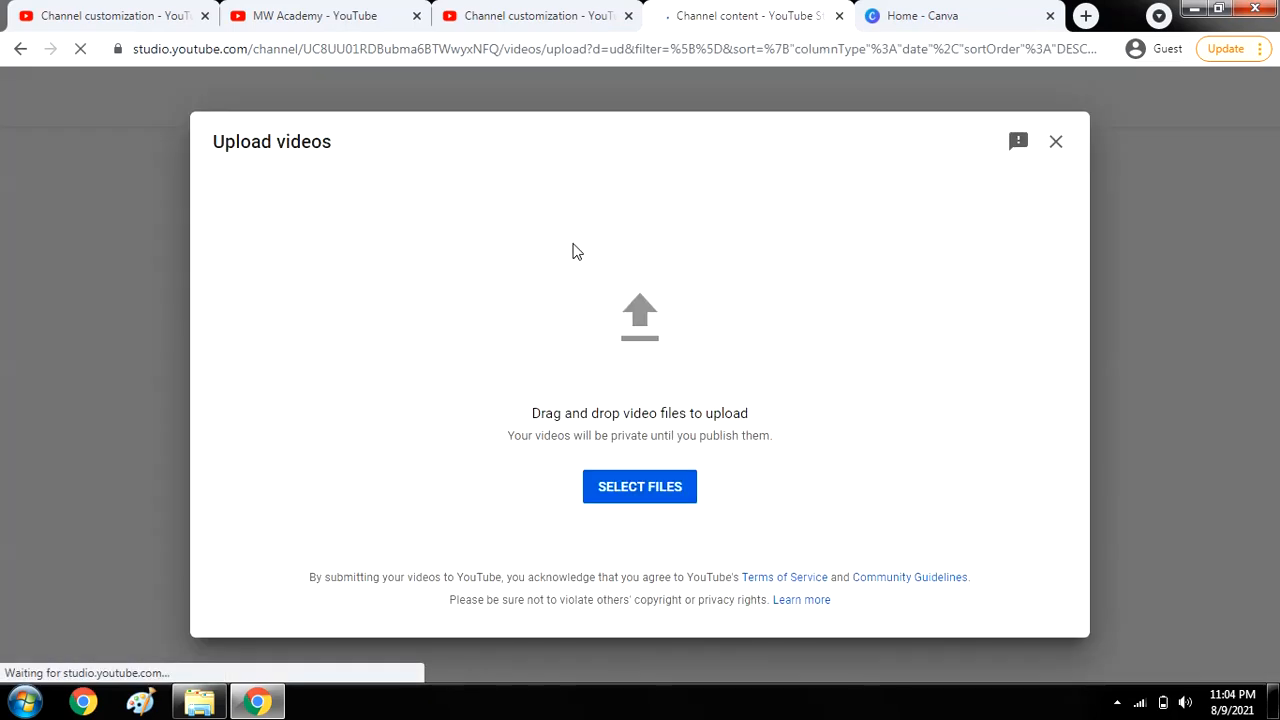
click(659, 495)
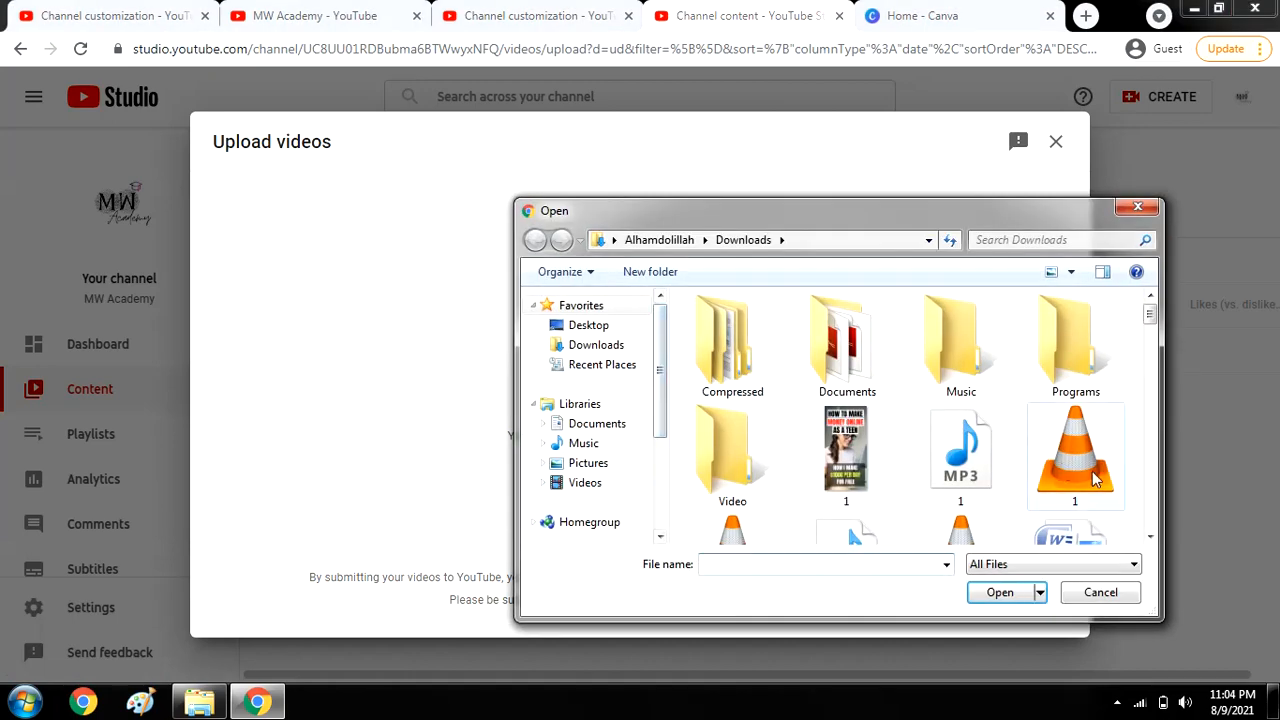
click(1090, 471)
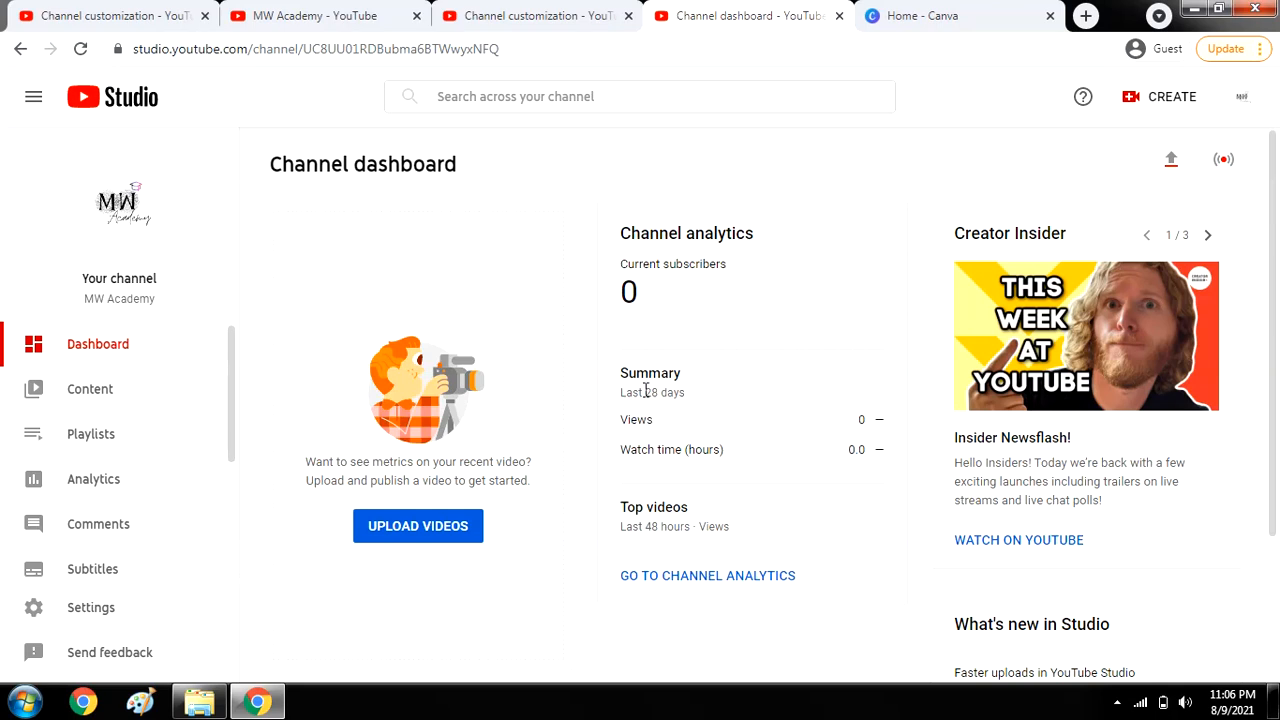
Browse the Content, Playlists and Analytics pages, checking the analytics date ranges.
click(128, 393)
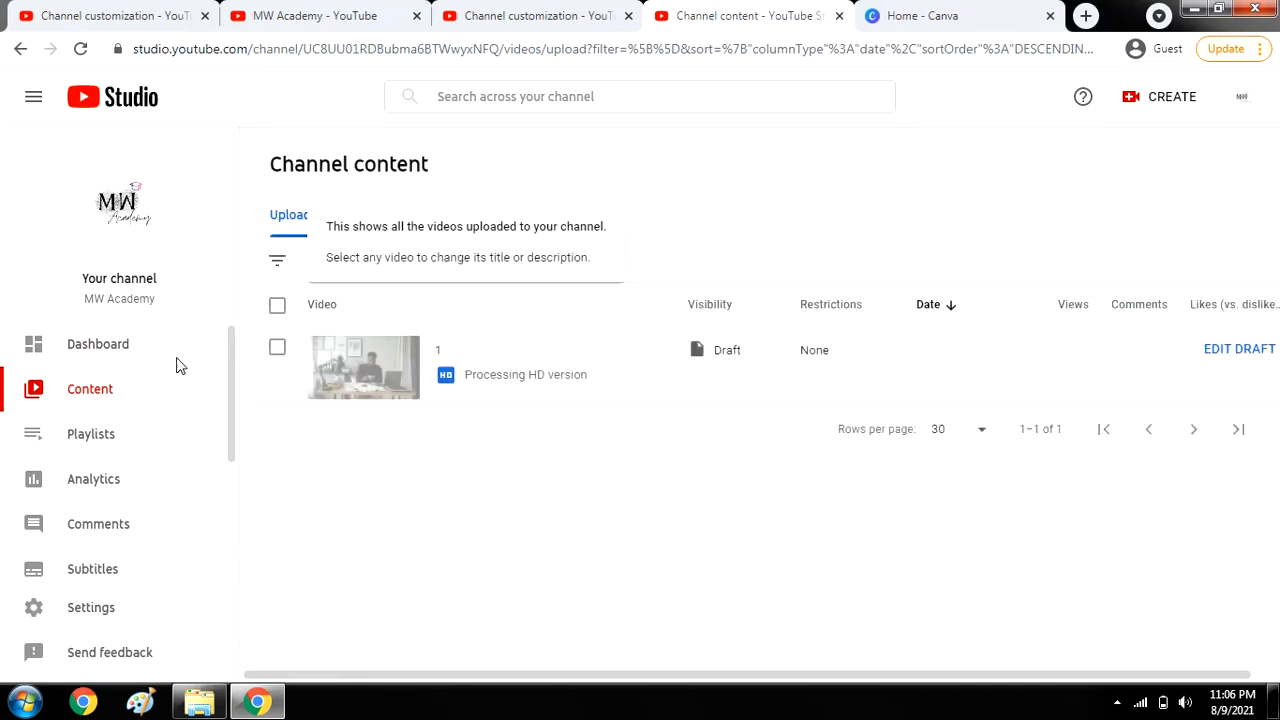
click(100, 440)
click(149, 487)
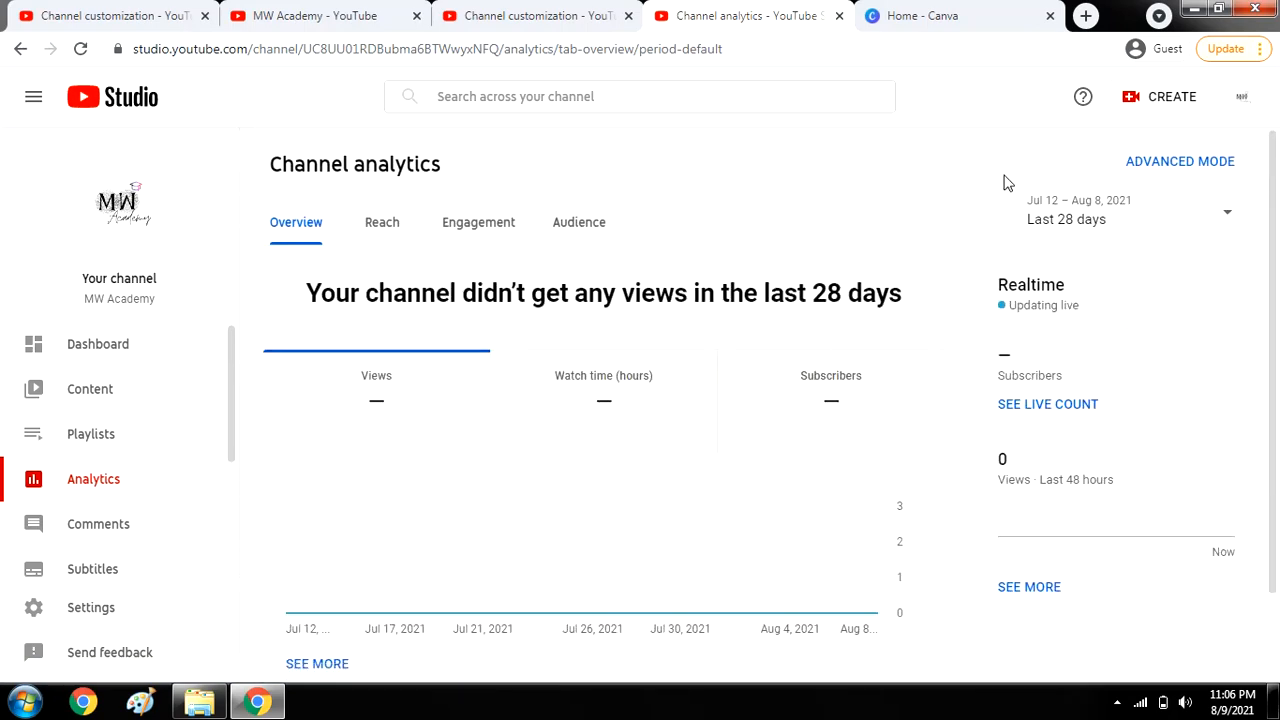
drag(1276, 205, 1275, 252)
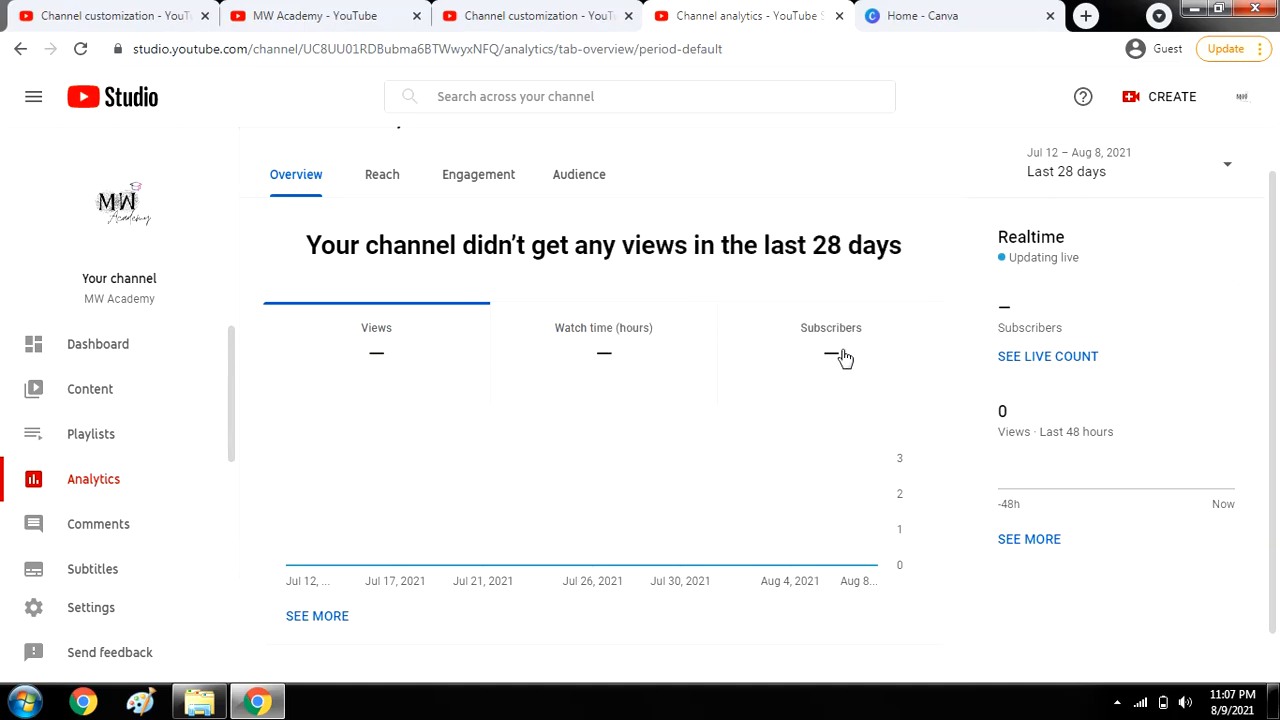
scroll(1276, 412, down, 1)
scroll(1268, 340, up, 2)
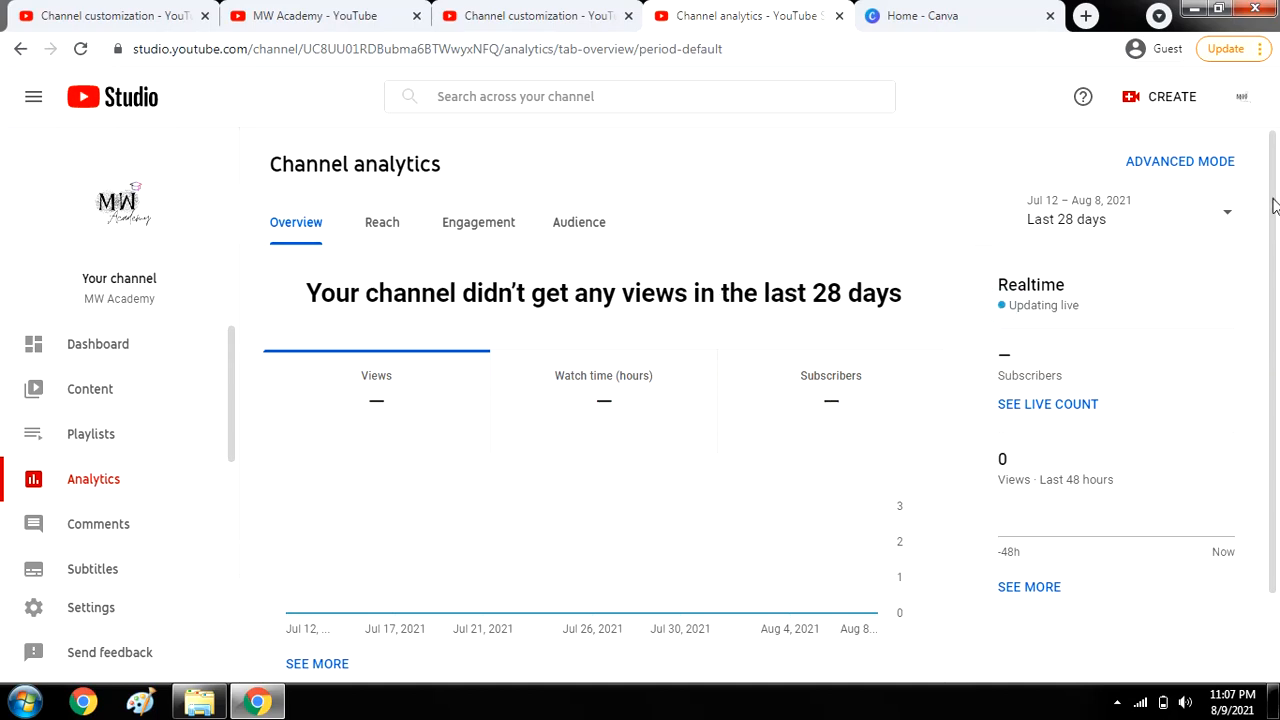
click(1228, 213)
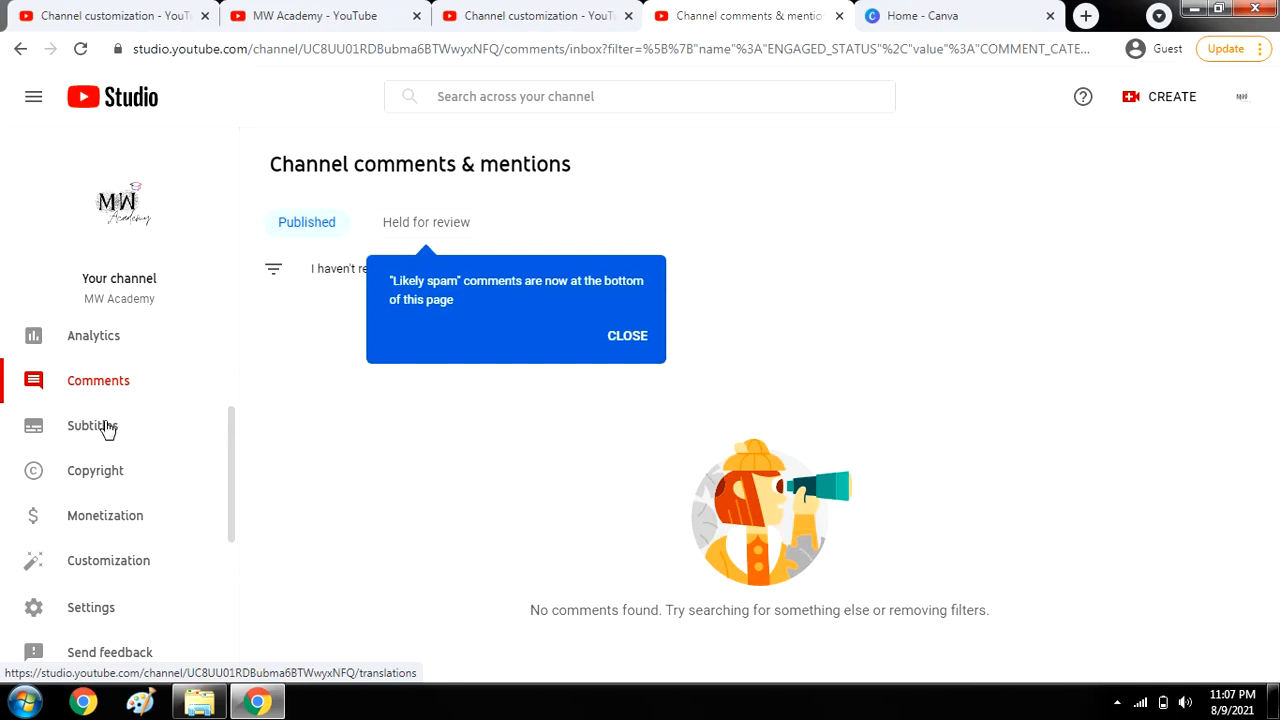
Look over the Subtitles and Copyright pages, then bring up Studio settings.
click(110, 435)
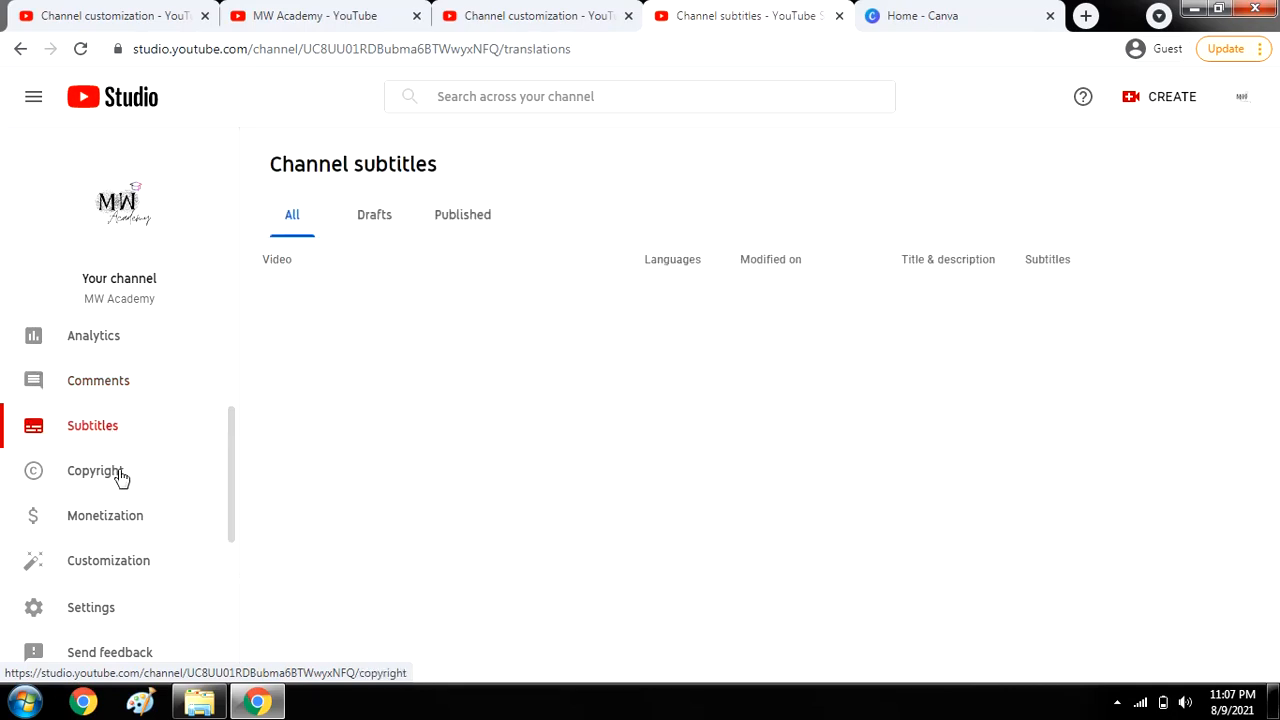
click(119, 476)
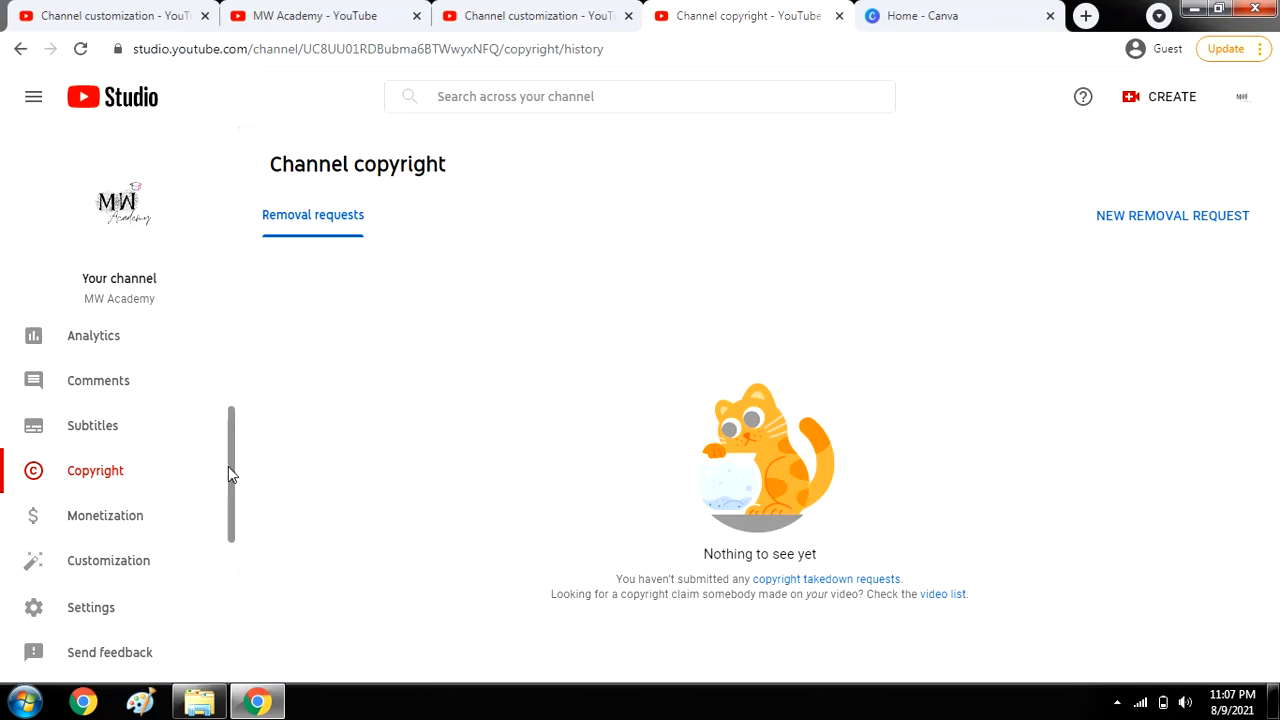
drag(228, 466, 191, 274)
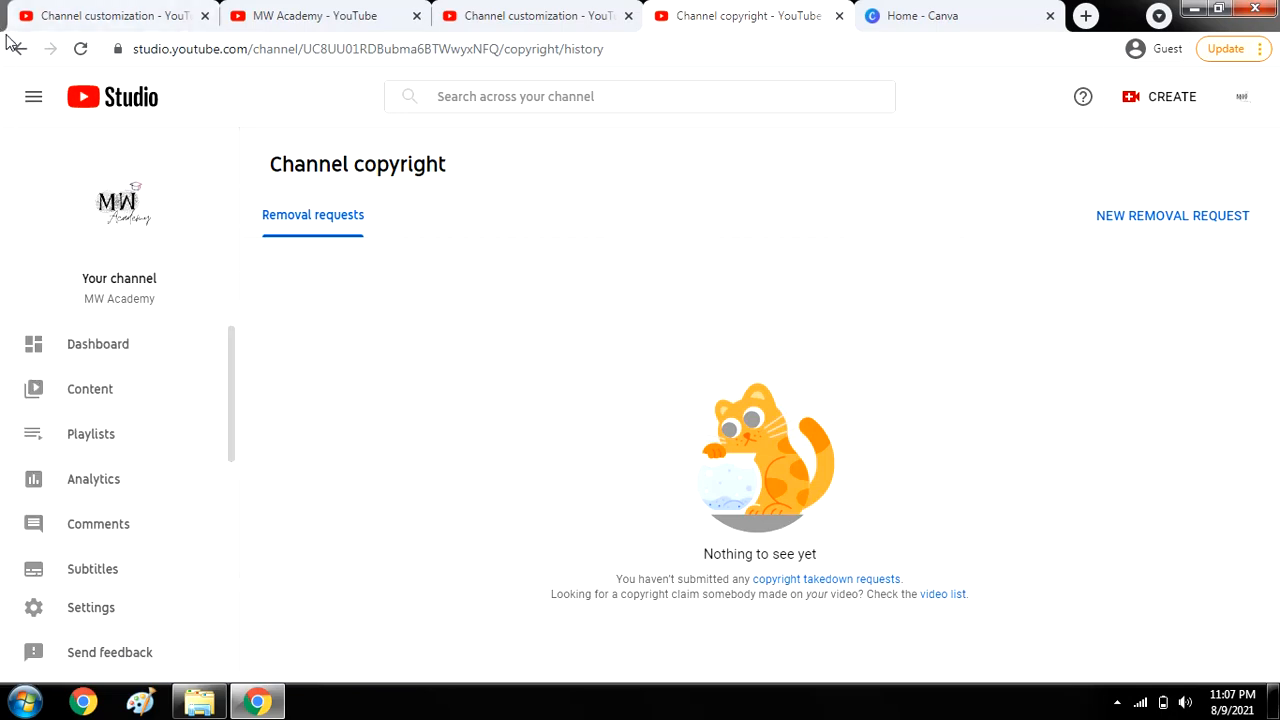
click(91, 607)
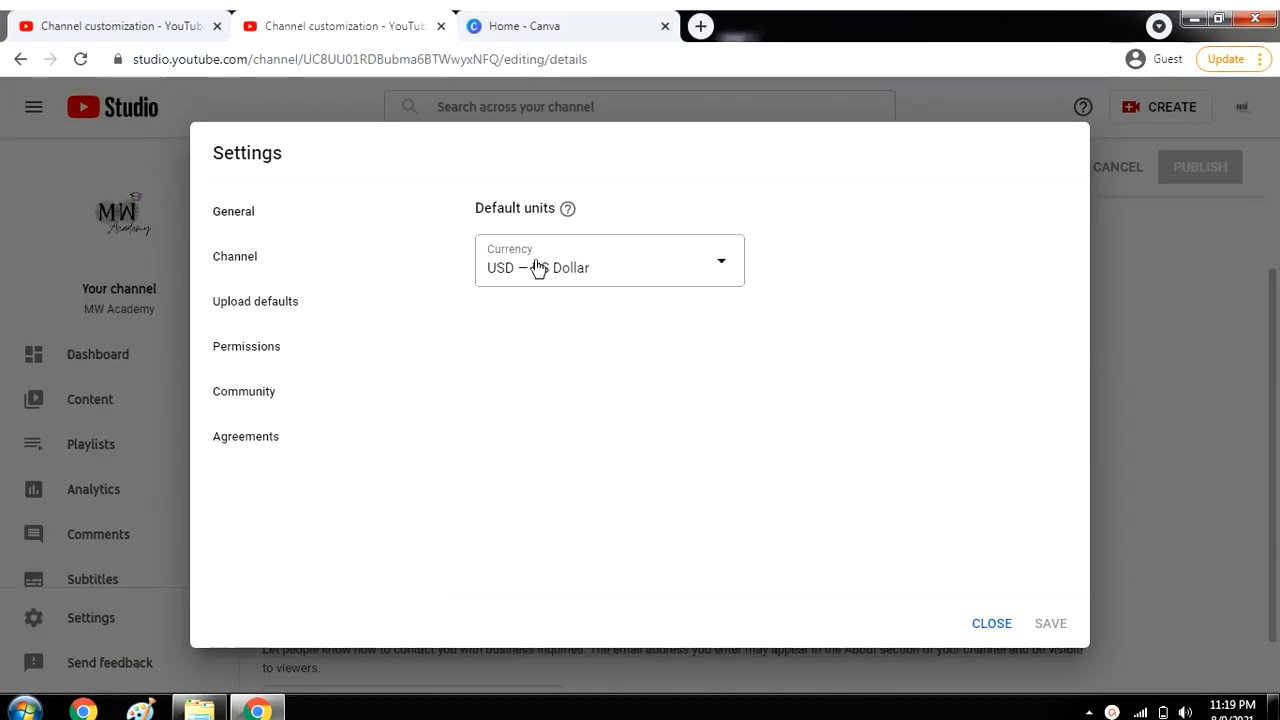
Keep US Dollar as default currency and India as the country of residence.
click(538, 267)
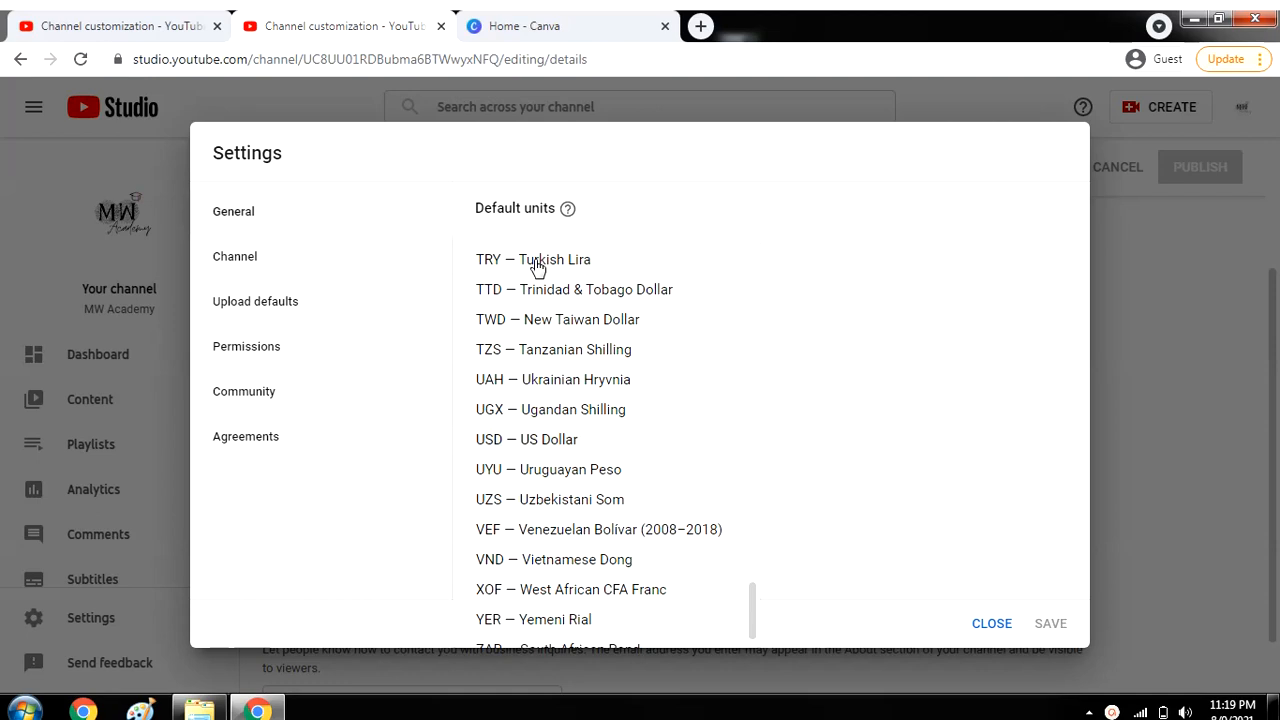
scroll(538, 267, up, 10)
scroll(538, 267, down, 10)
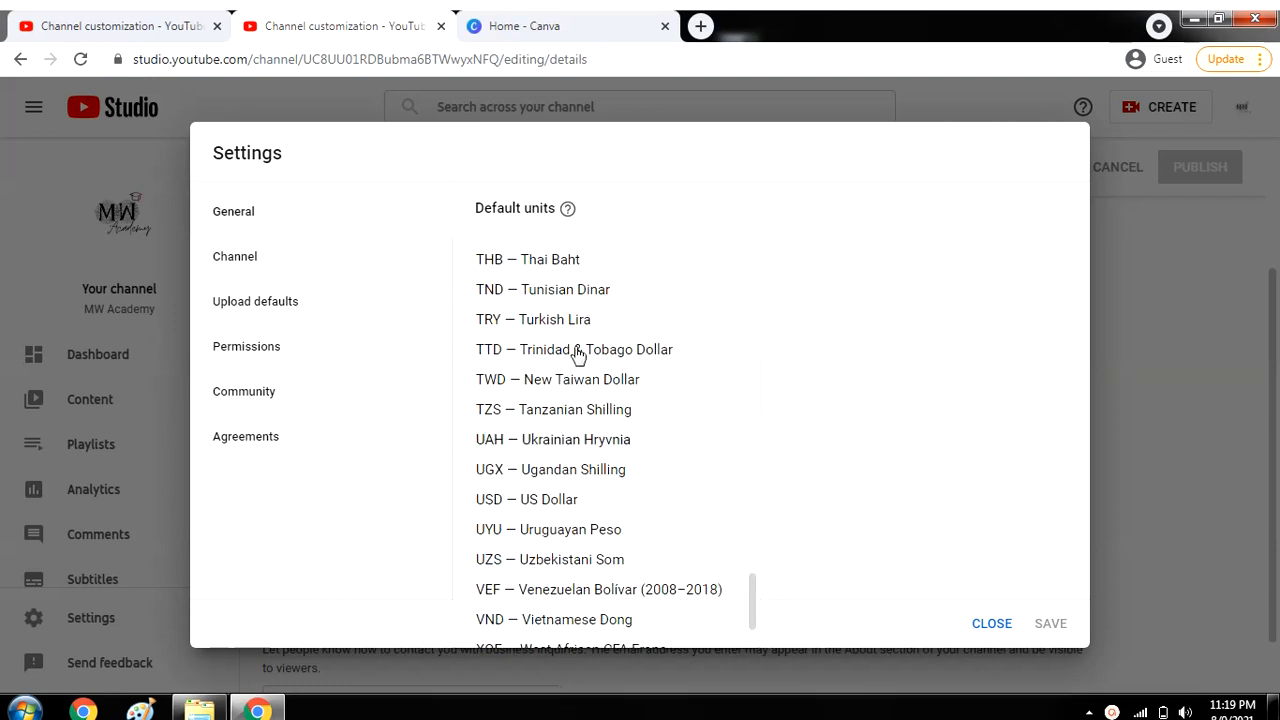
click(565, 499)
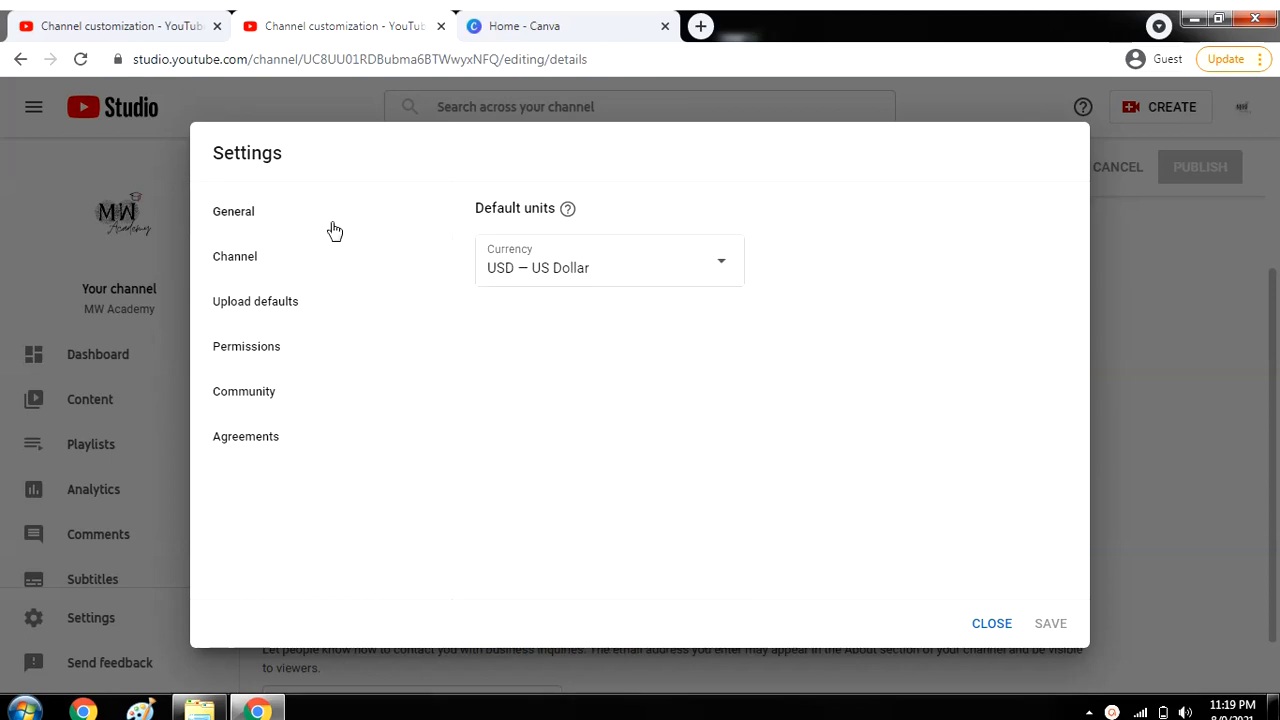
click(306, 261)
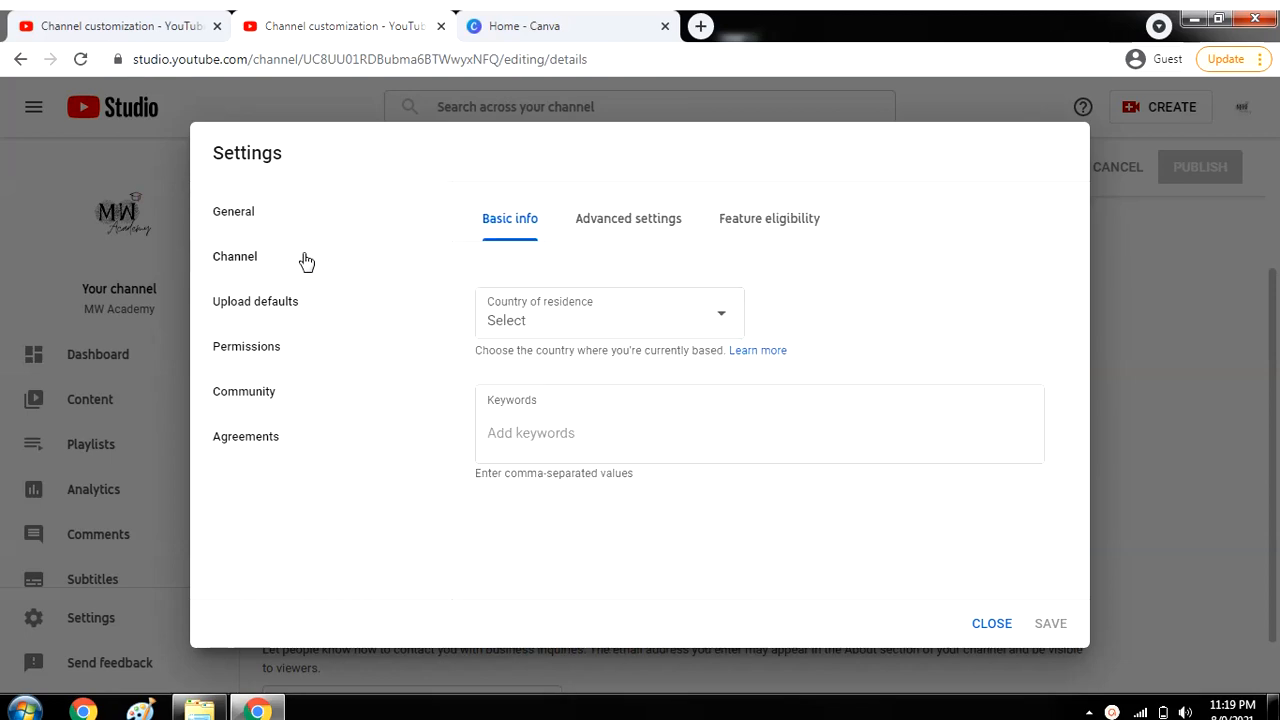
click(572, 332)
click(541, 305)
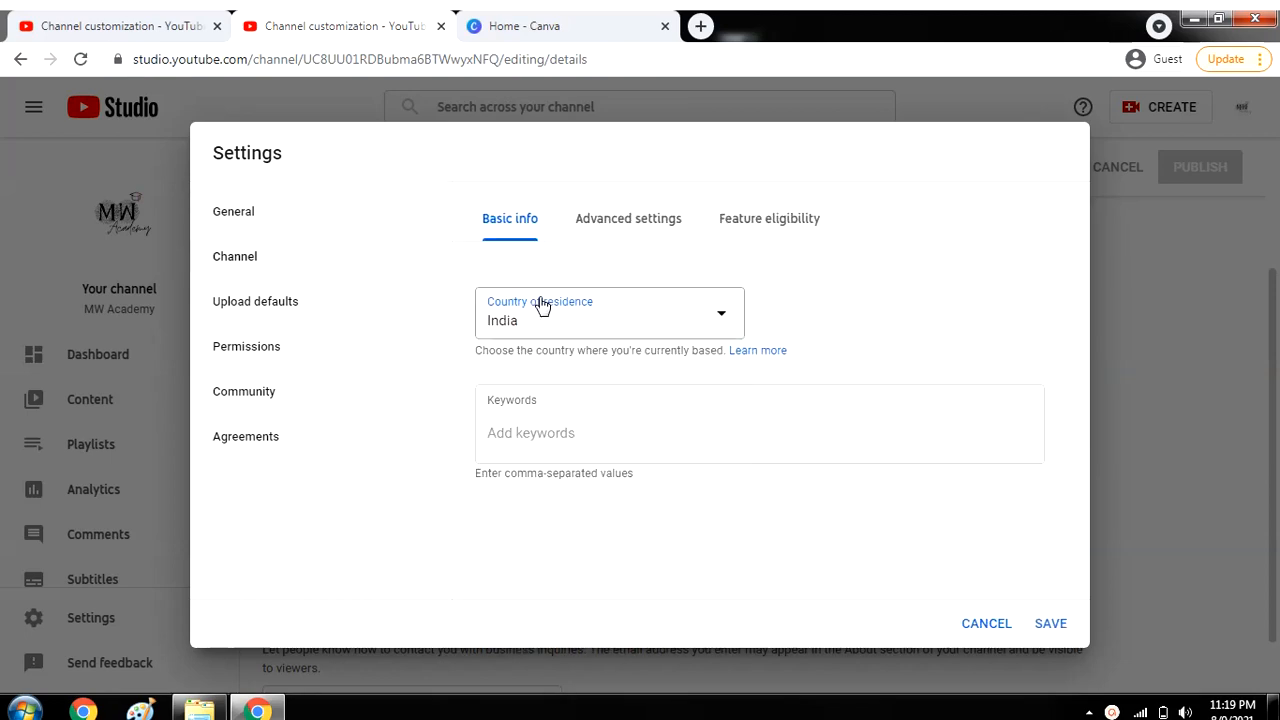
Add channel keywords mw, mwacademy and mw academy, and save the settings.
click(556, 428)
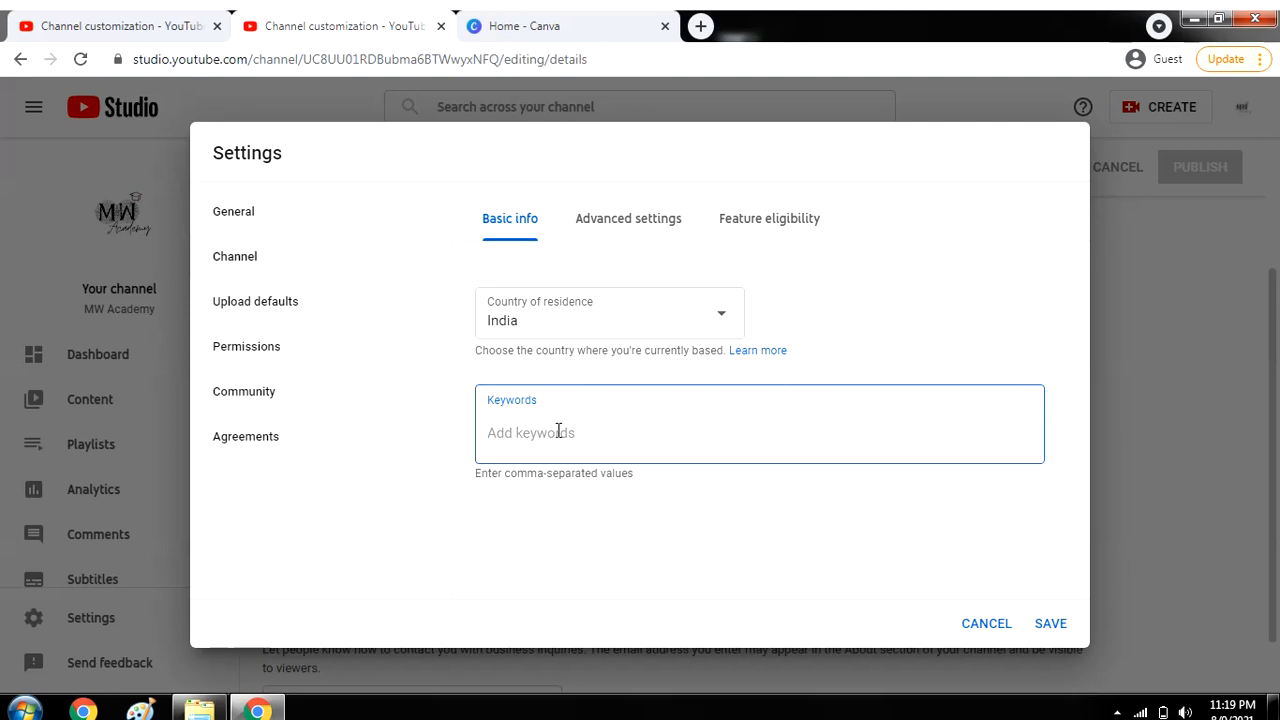
text(mw)
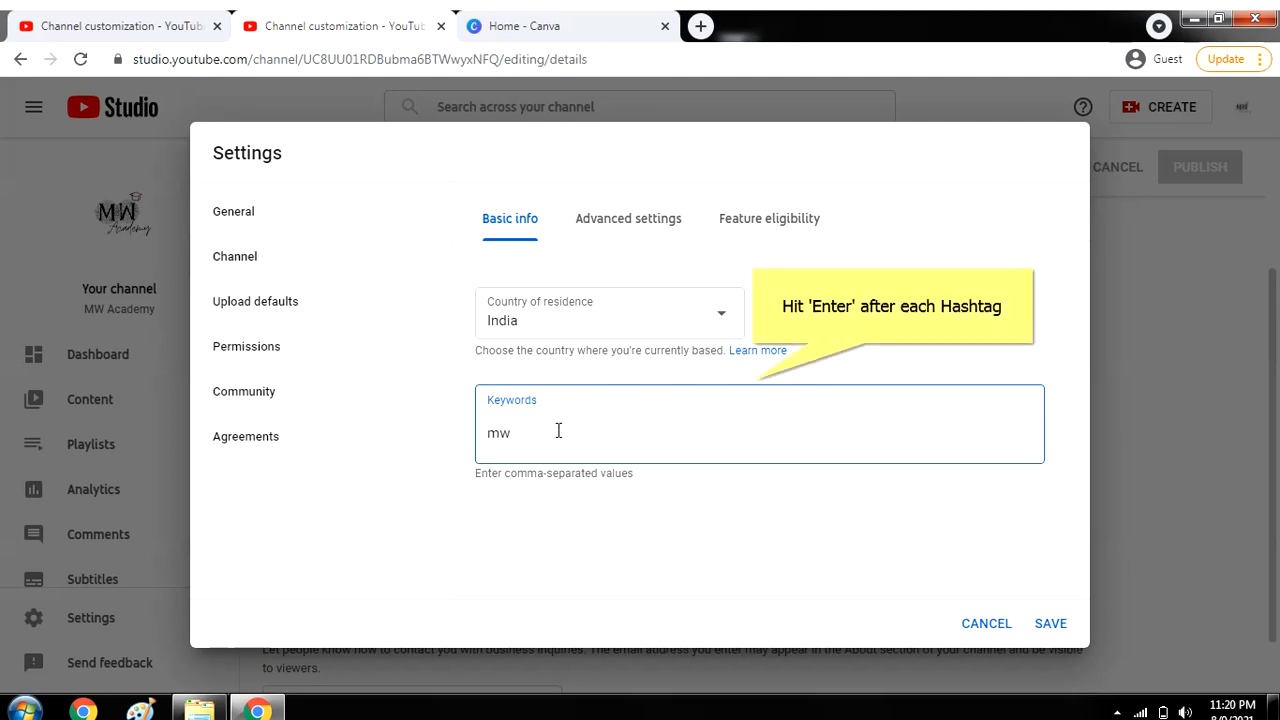
key(Return)
text(mwacademy)
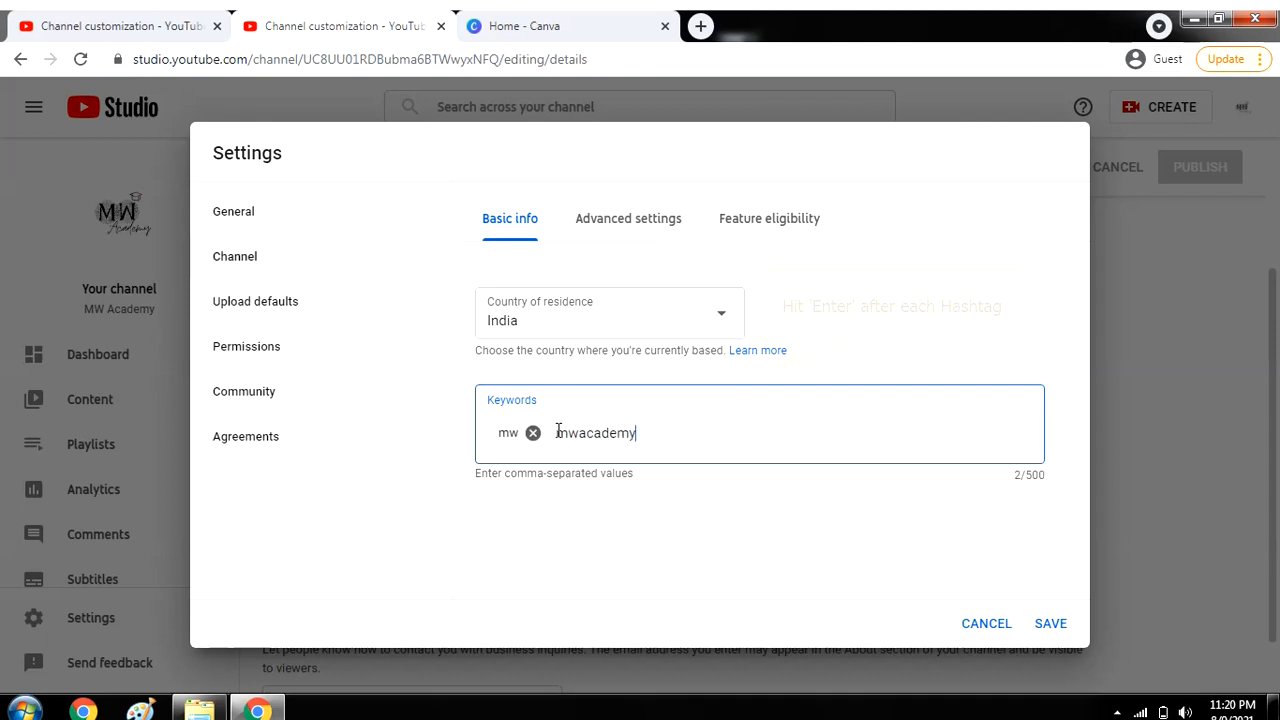
key(Return)
text(mw)
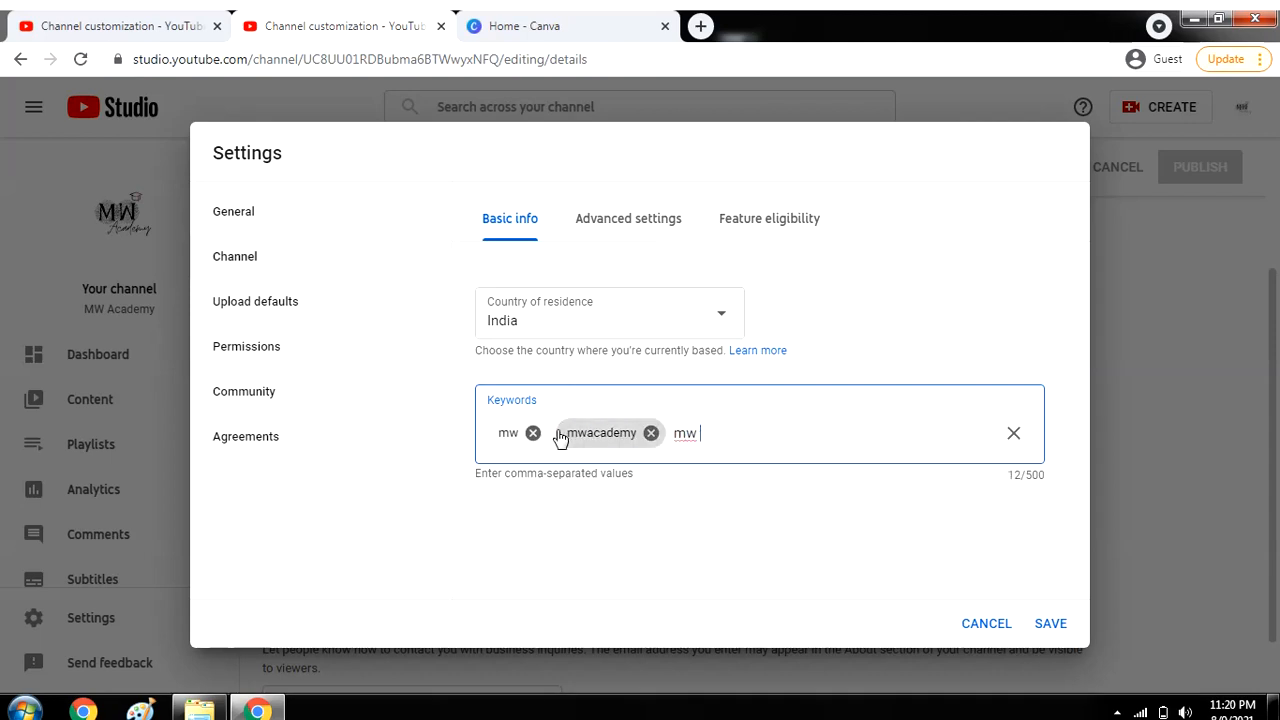
text( academy)
key(Return)
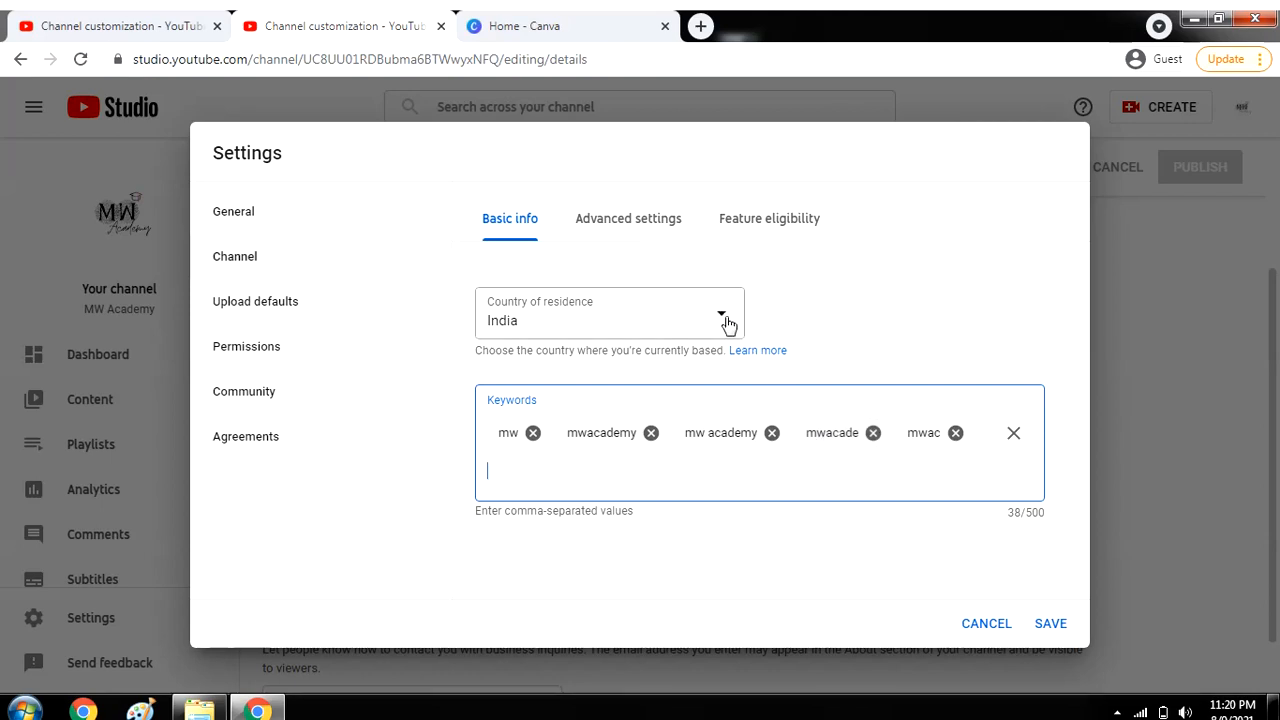
click(1050, 626)
click(612, 230)
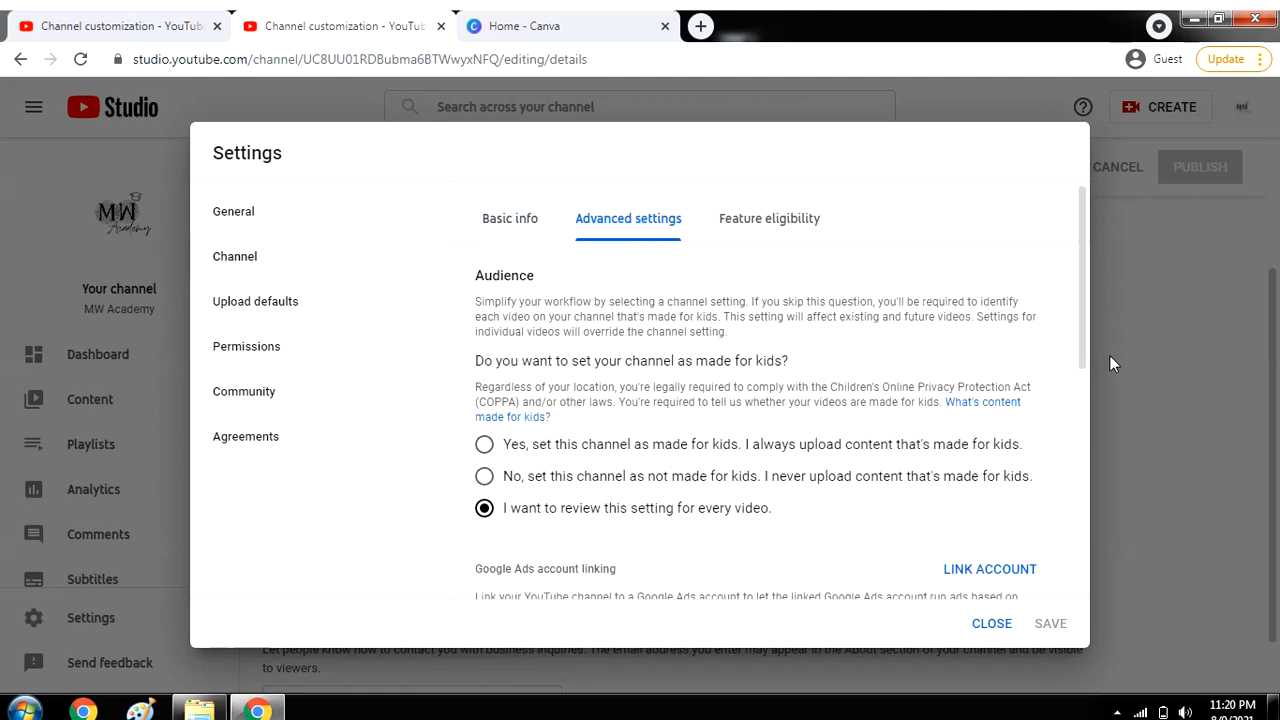
mouse_move(1084, 324)
mouse_down()
mouse_move(1084, 358)
mouse_move(1079, 337)
mouse_up()
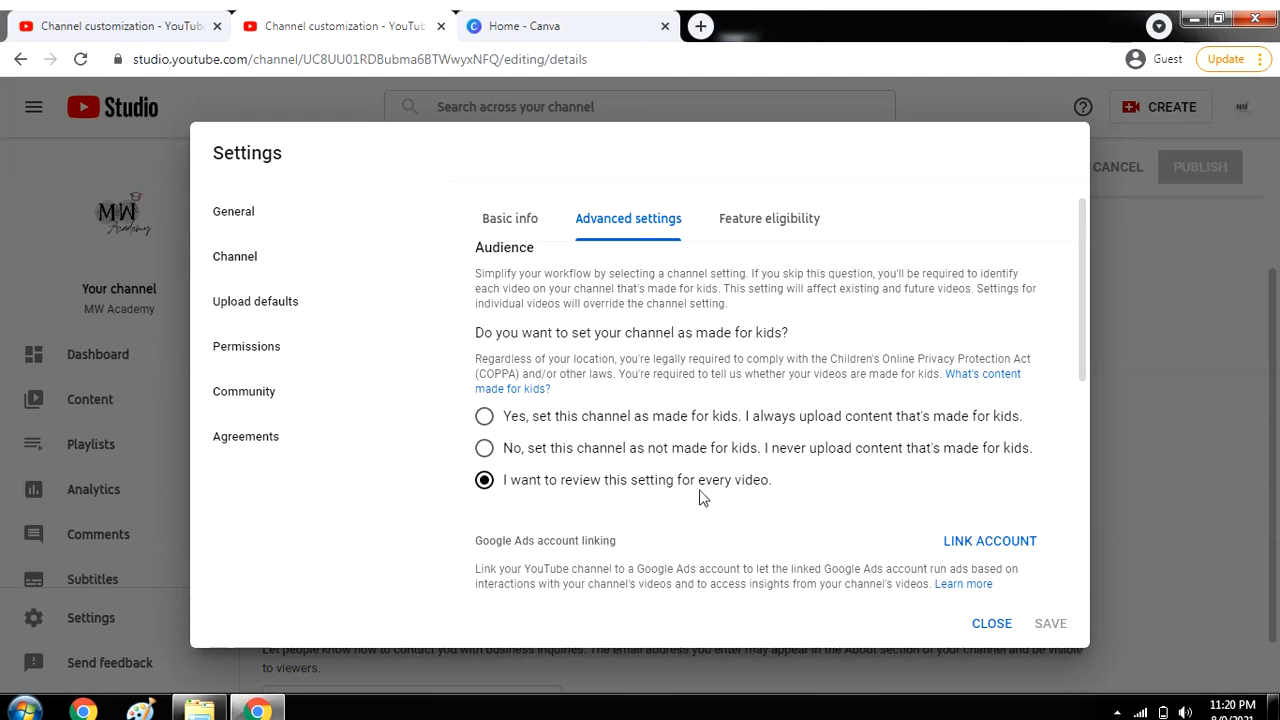
drag(1080, 328, 1082, 490)
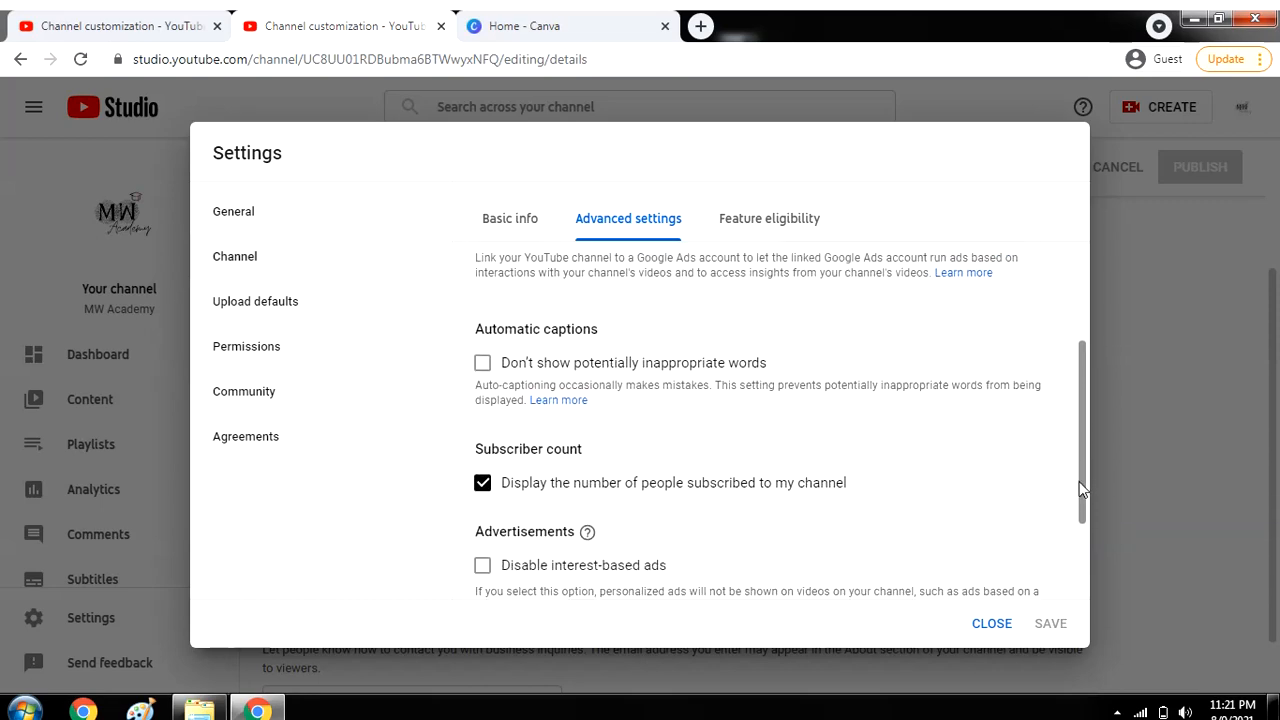
Begin phone verification from Feature eligibility, enter a phone number, then close the verification tab.
click(769, 218)
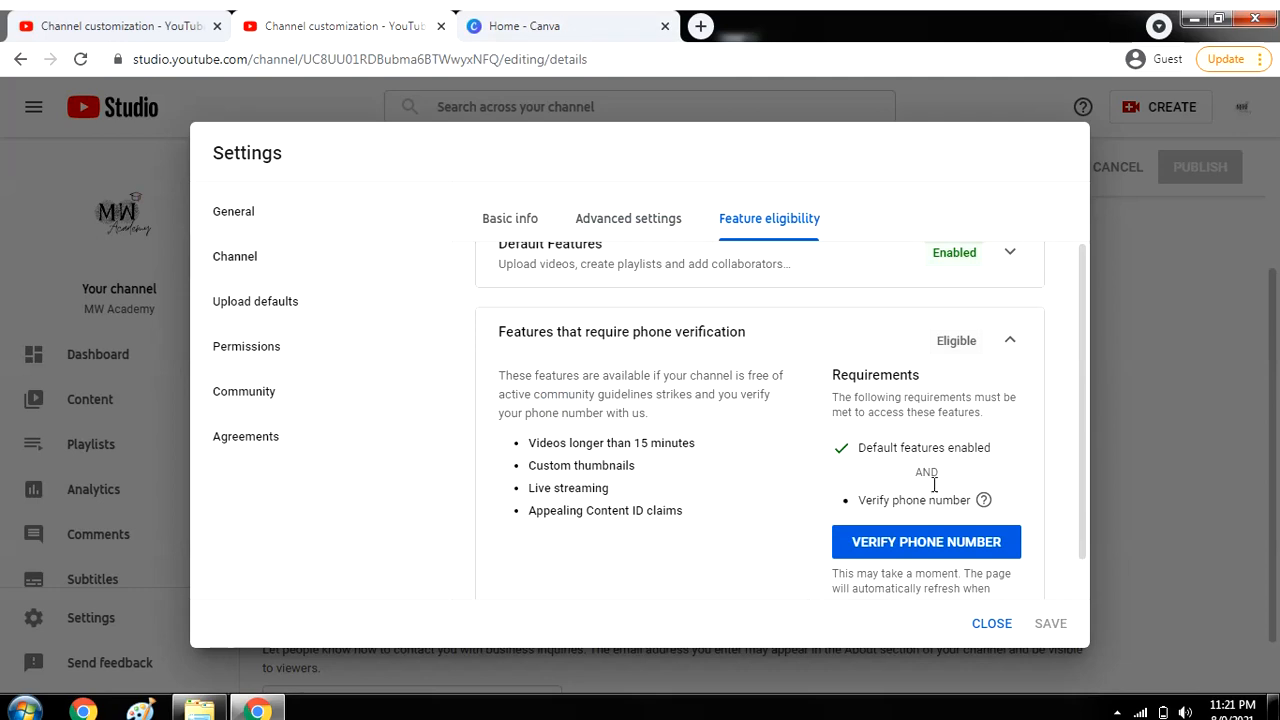
click(928, 556)
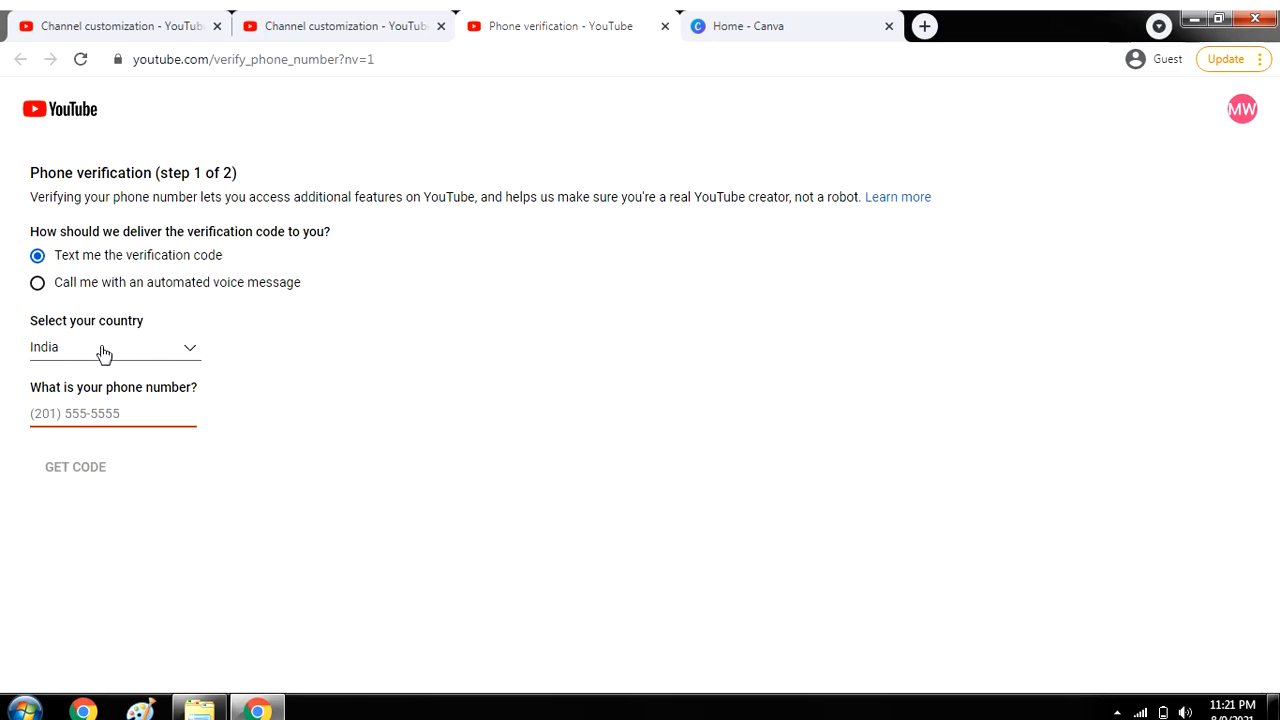
click(104, 420)
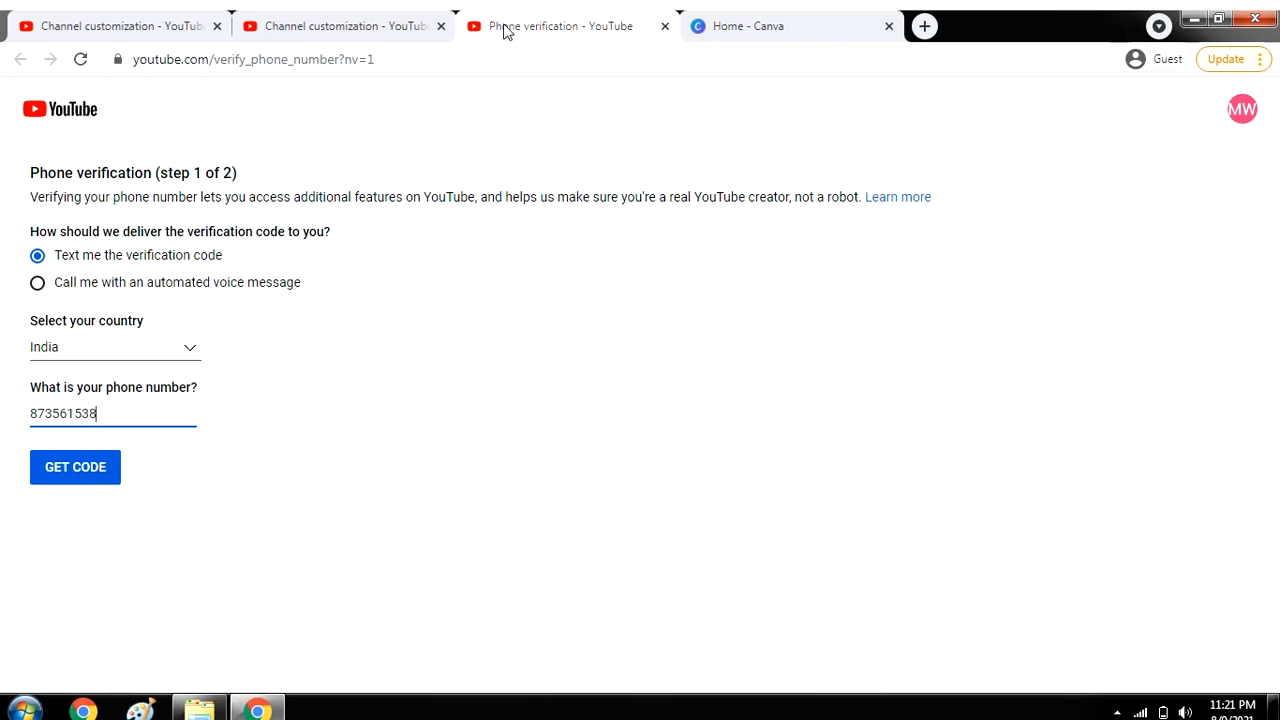
click(665, 27)
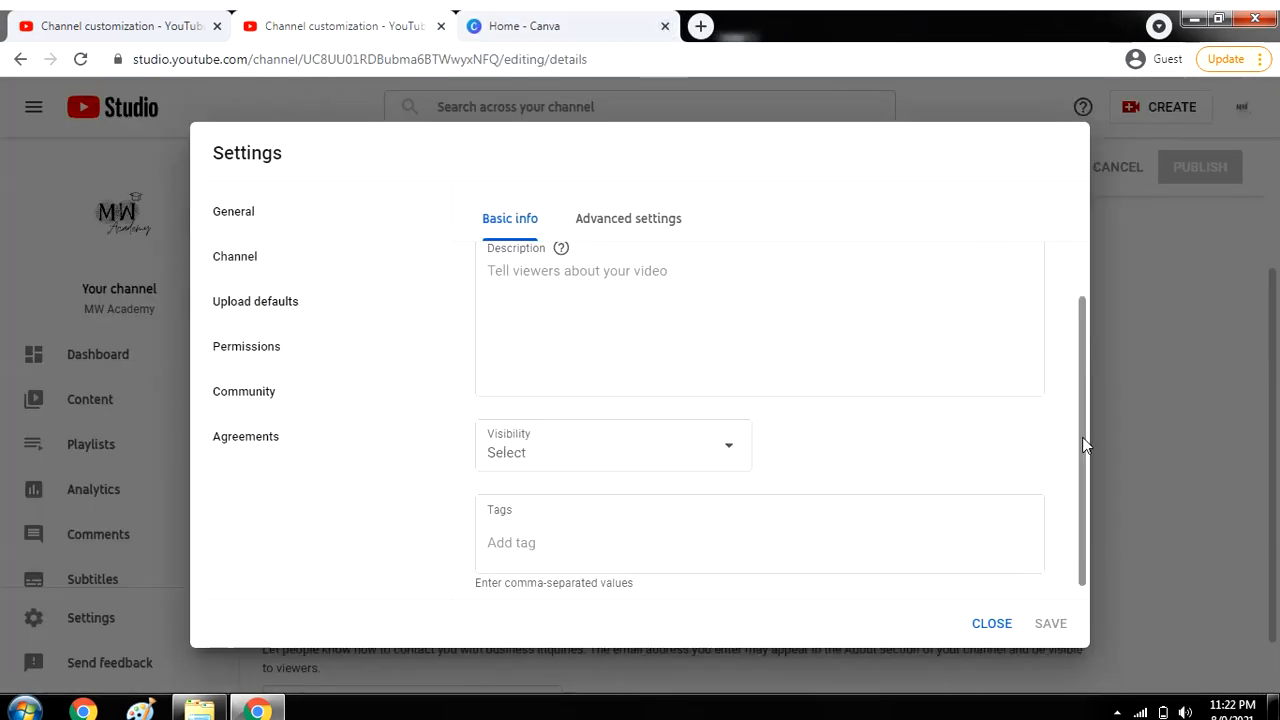
Keep the upload default License at Standard YouTube License.
drag(1088, 445, 1063, 337)
click(677, 224)
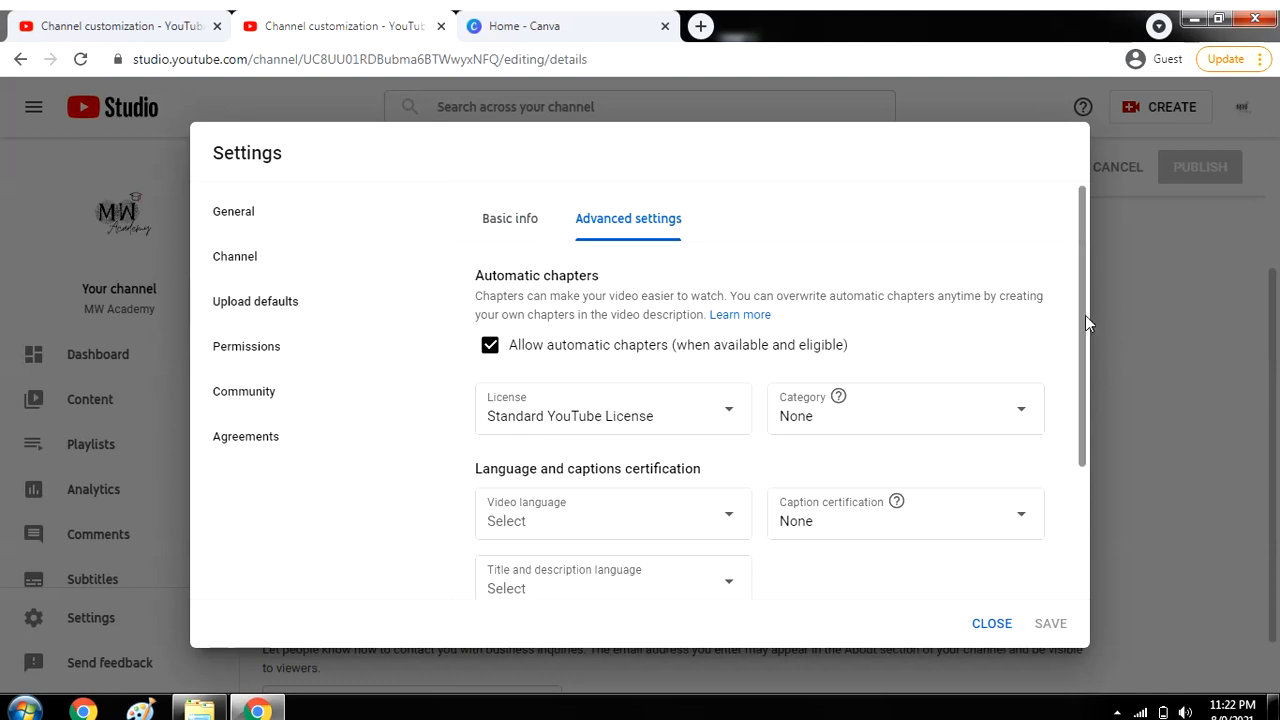
drag(1085, 320, 1086, 325)
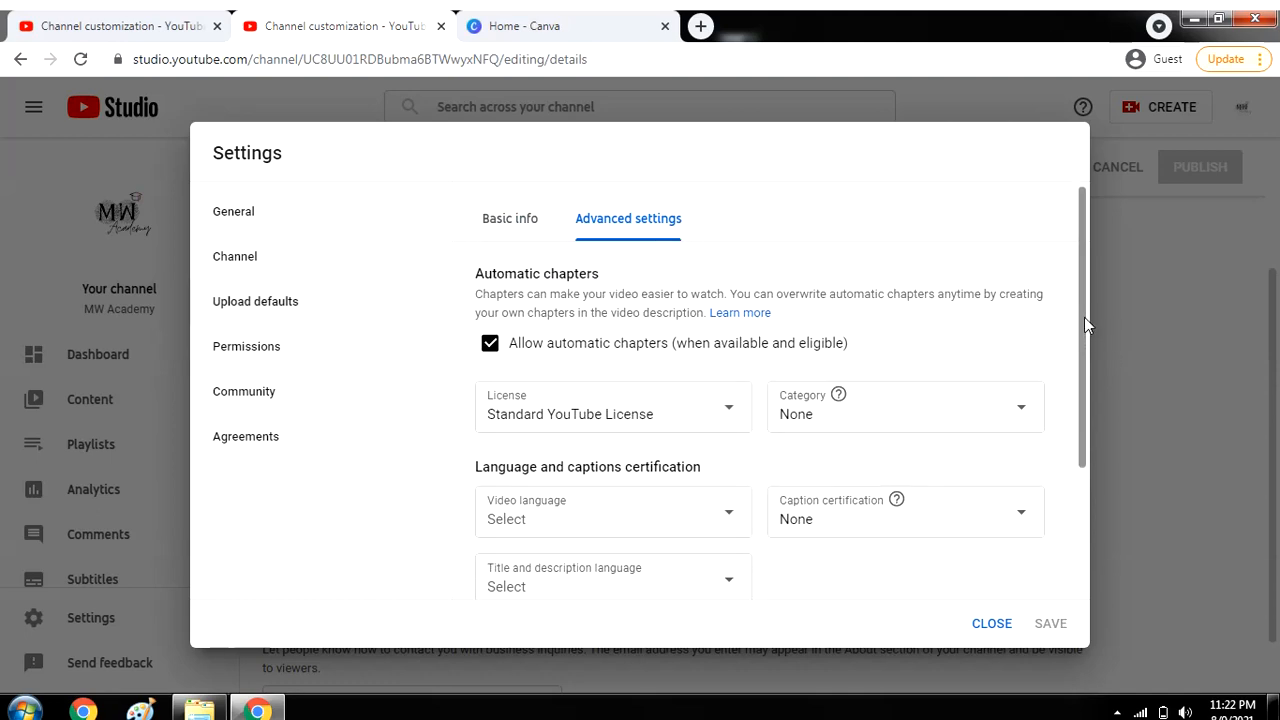
click(678, 412)
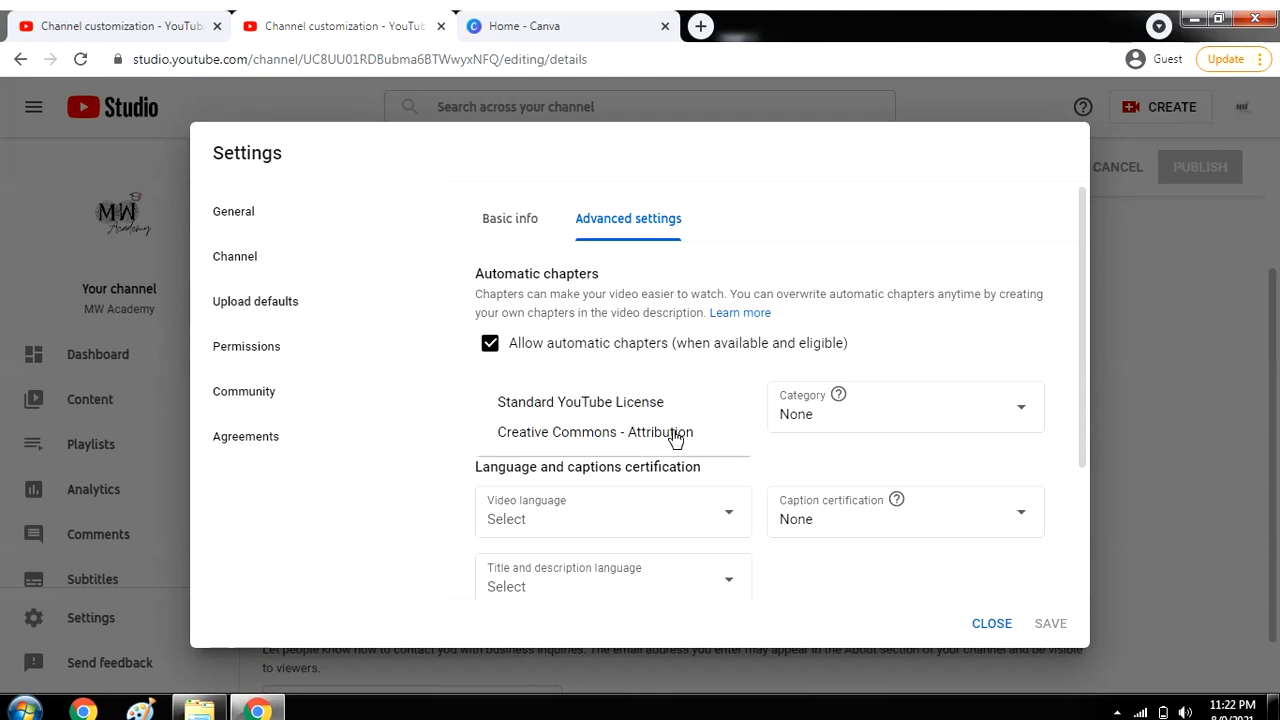
click(607, 386)
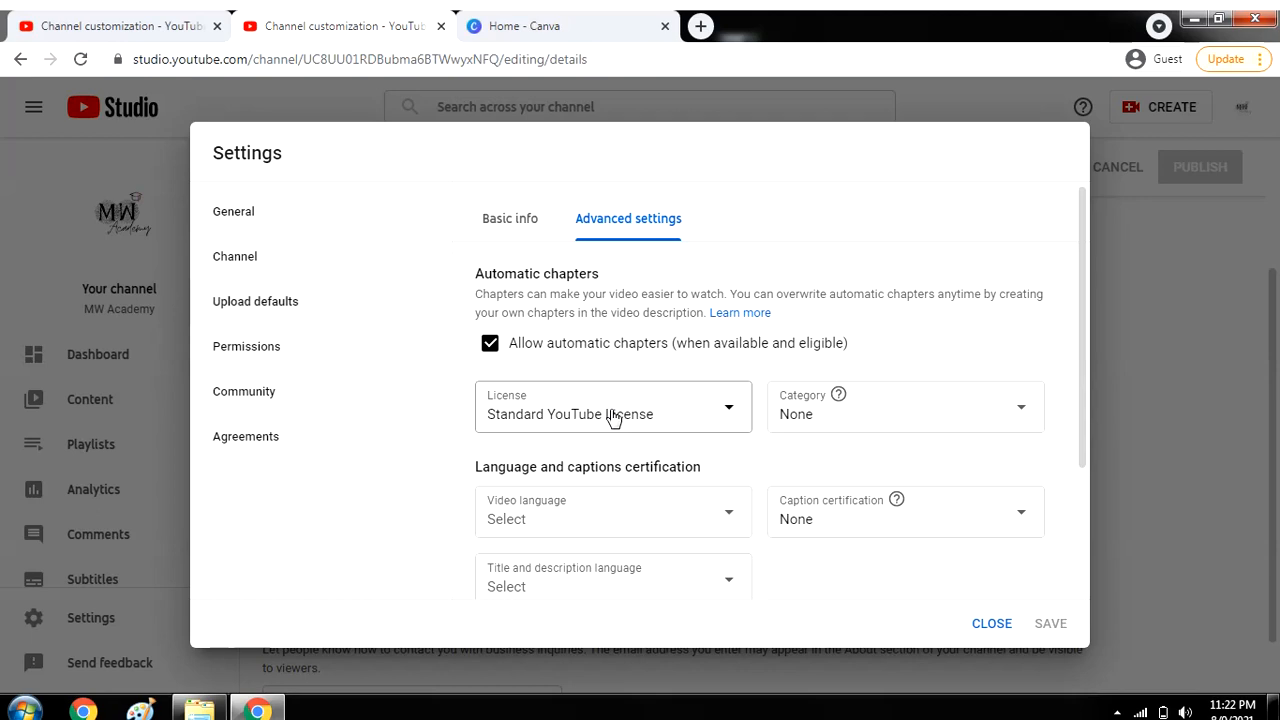
click(628, 365)
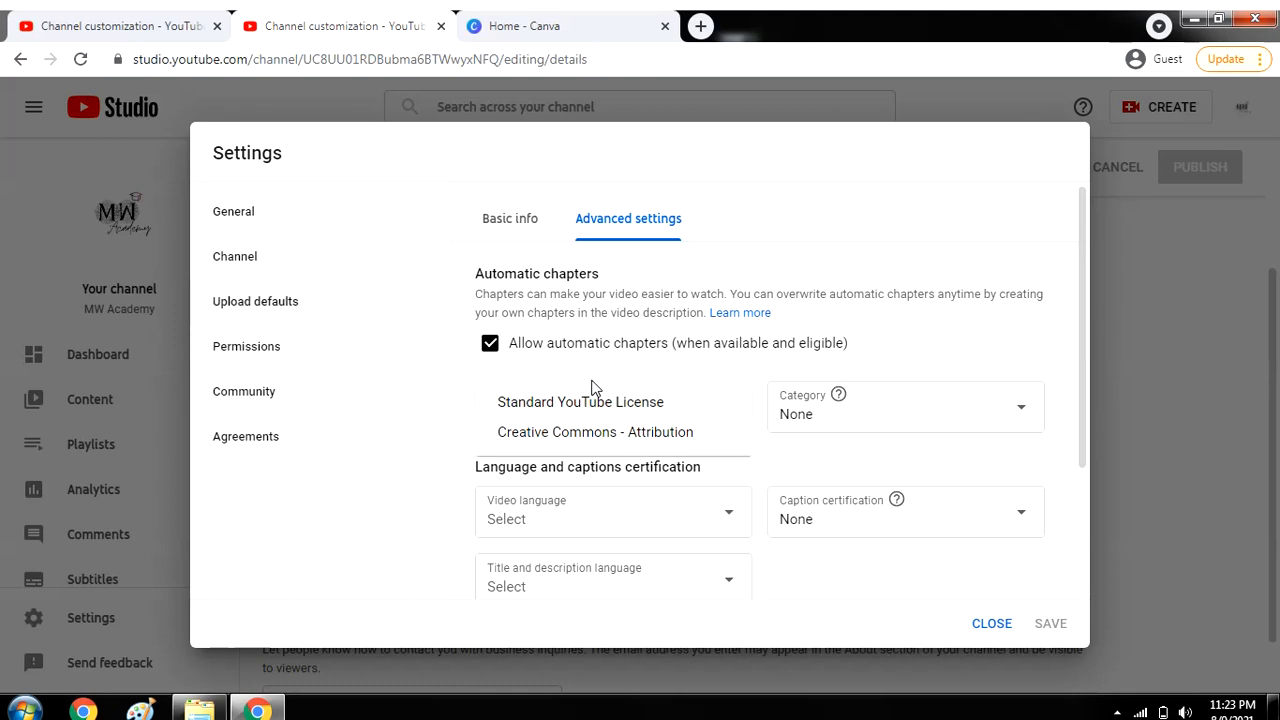
click(591, 388)
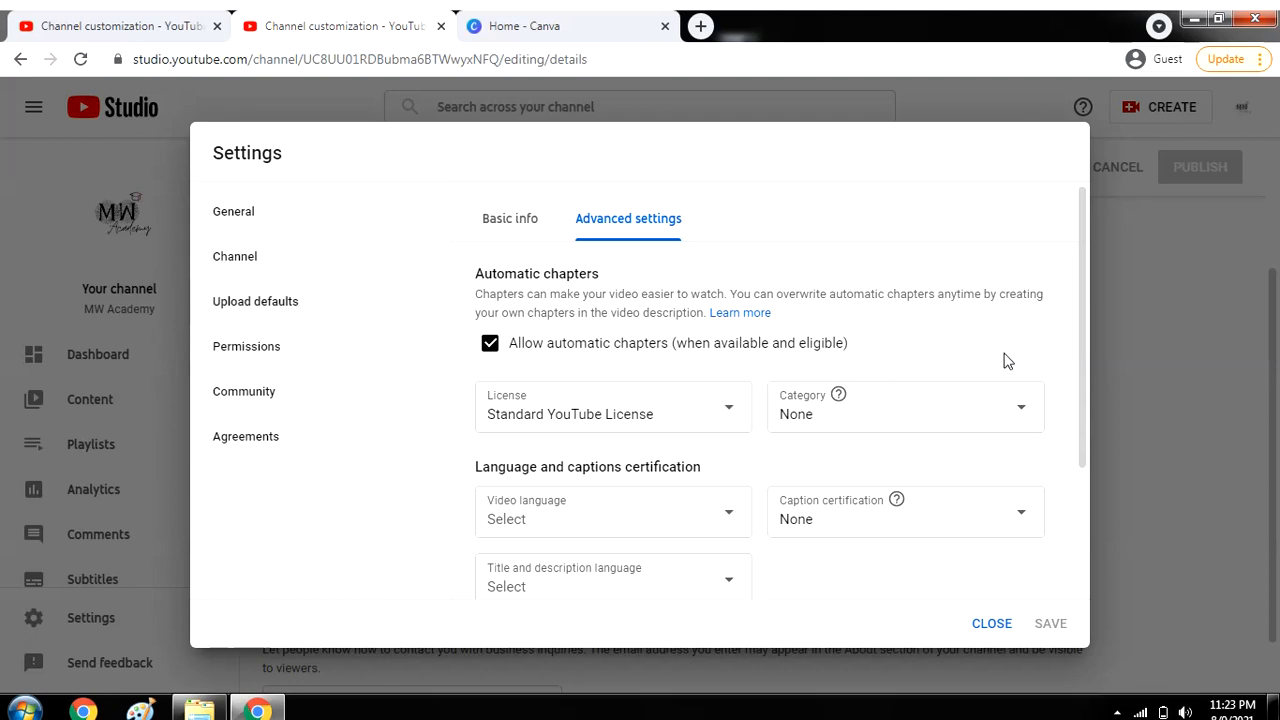
Leave the upload default Category at None and Video language unchanged.
drag(1085, 339, 1087, 397)
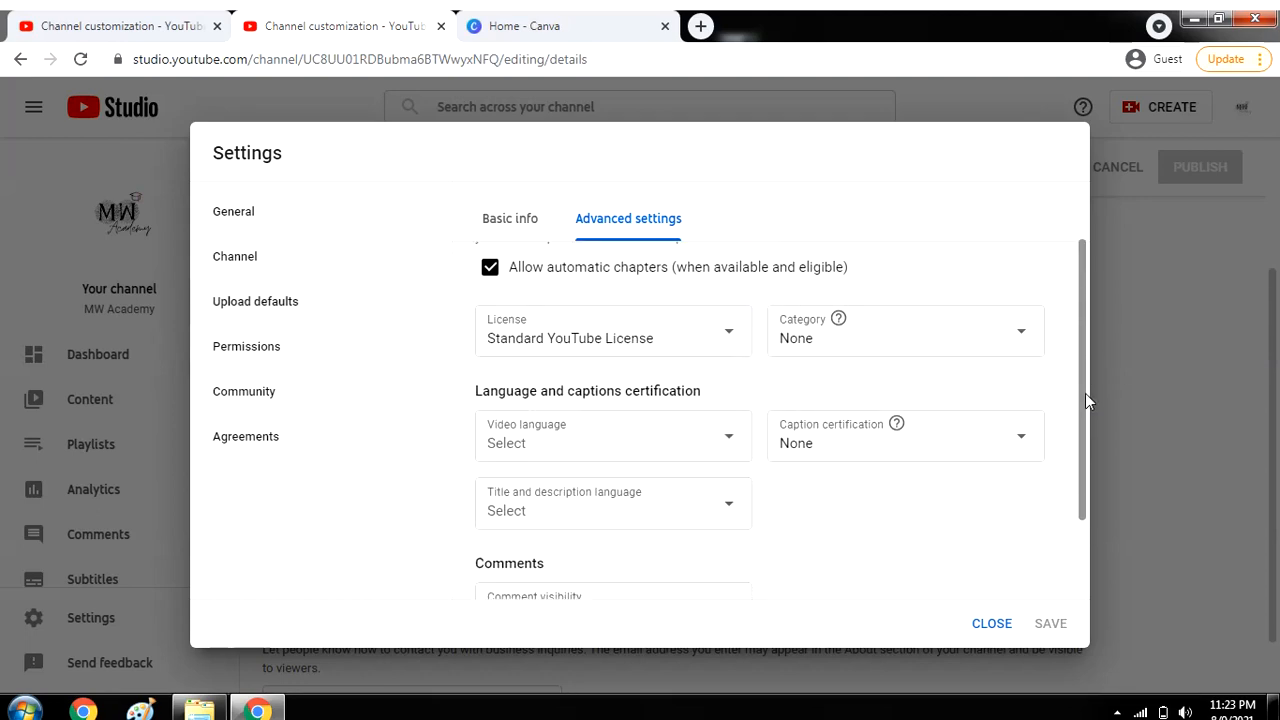
click(921, 354)
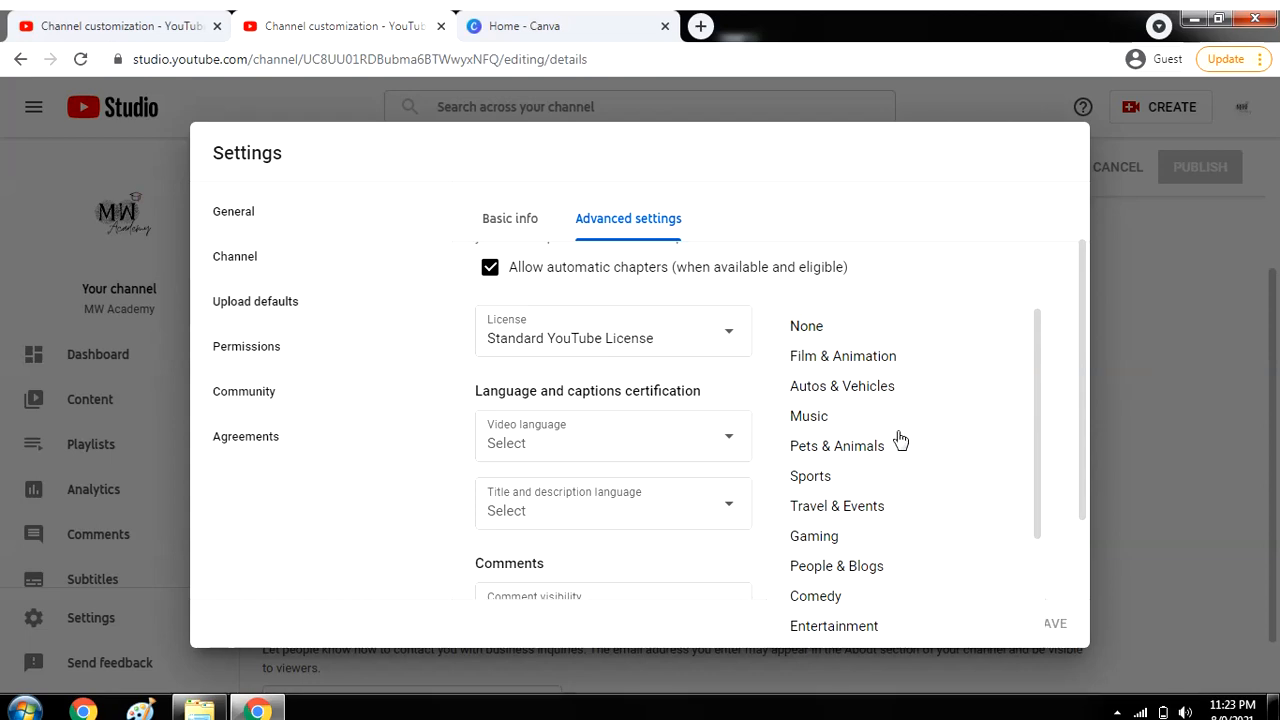
click(903, 292)
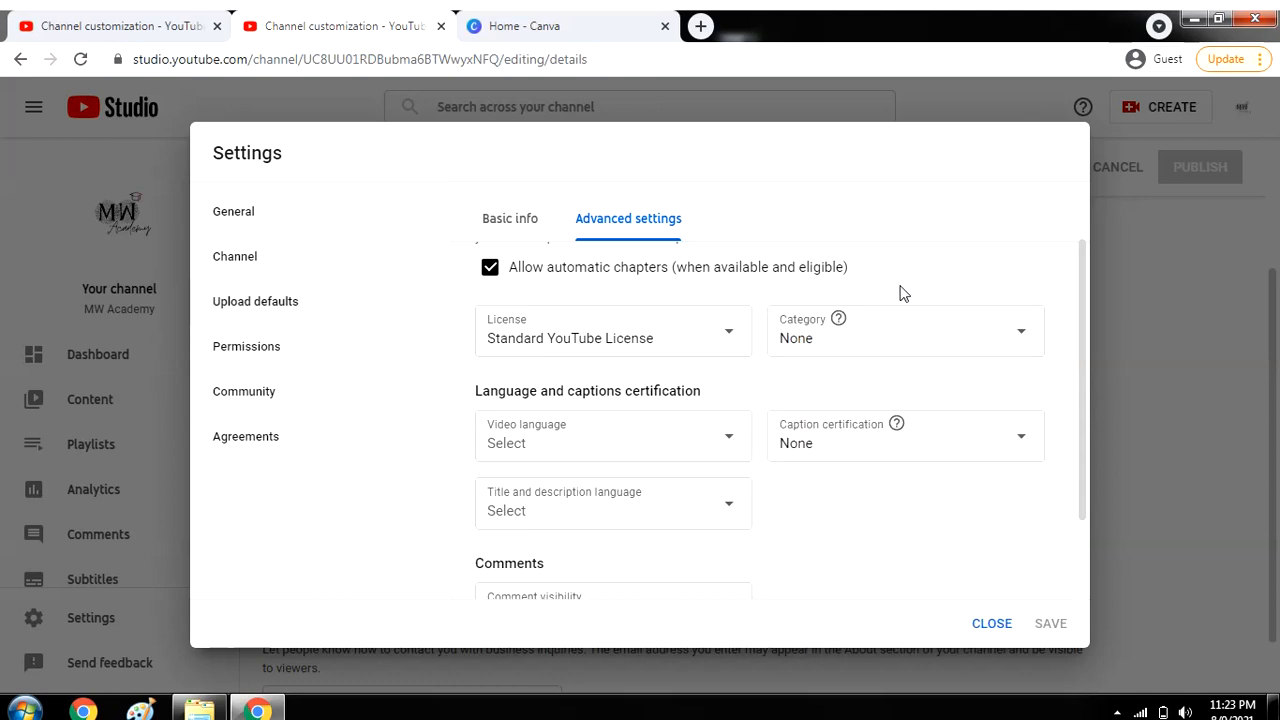
click(631, 454)
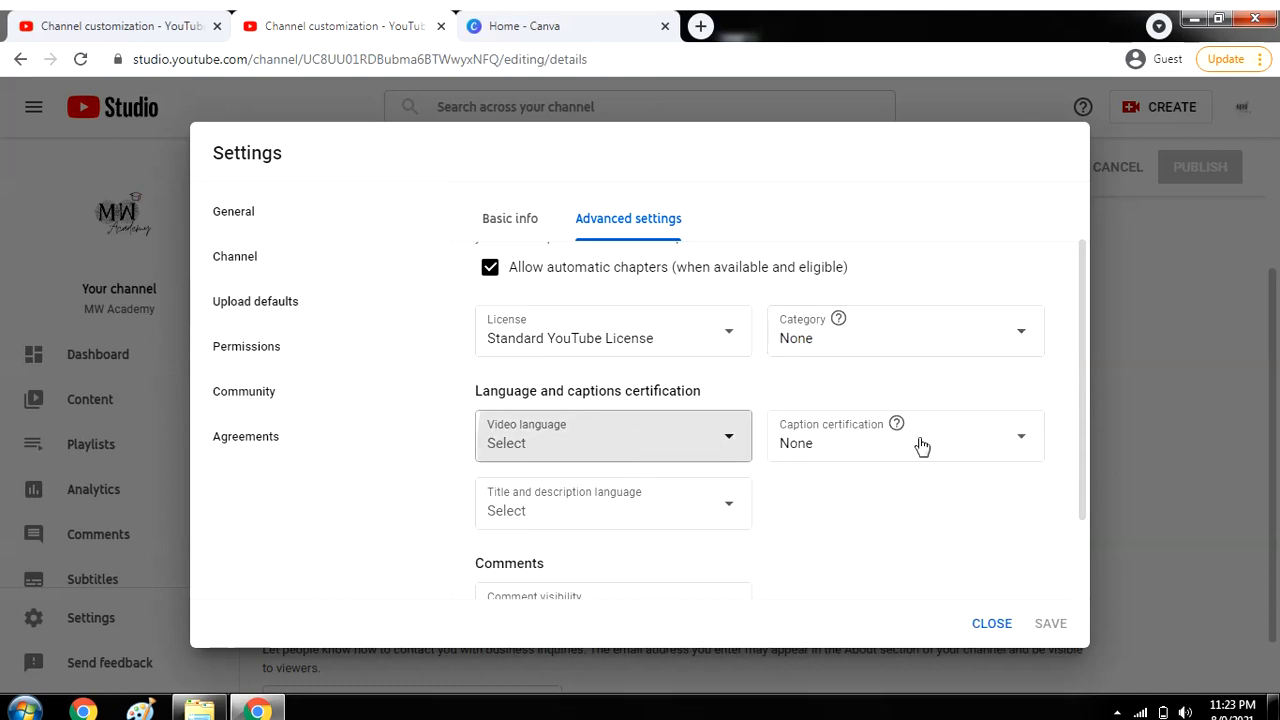
click(918, 537)
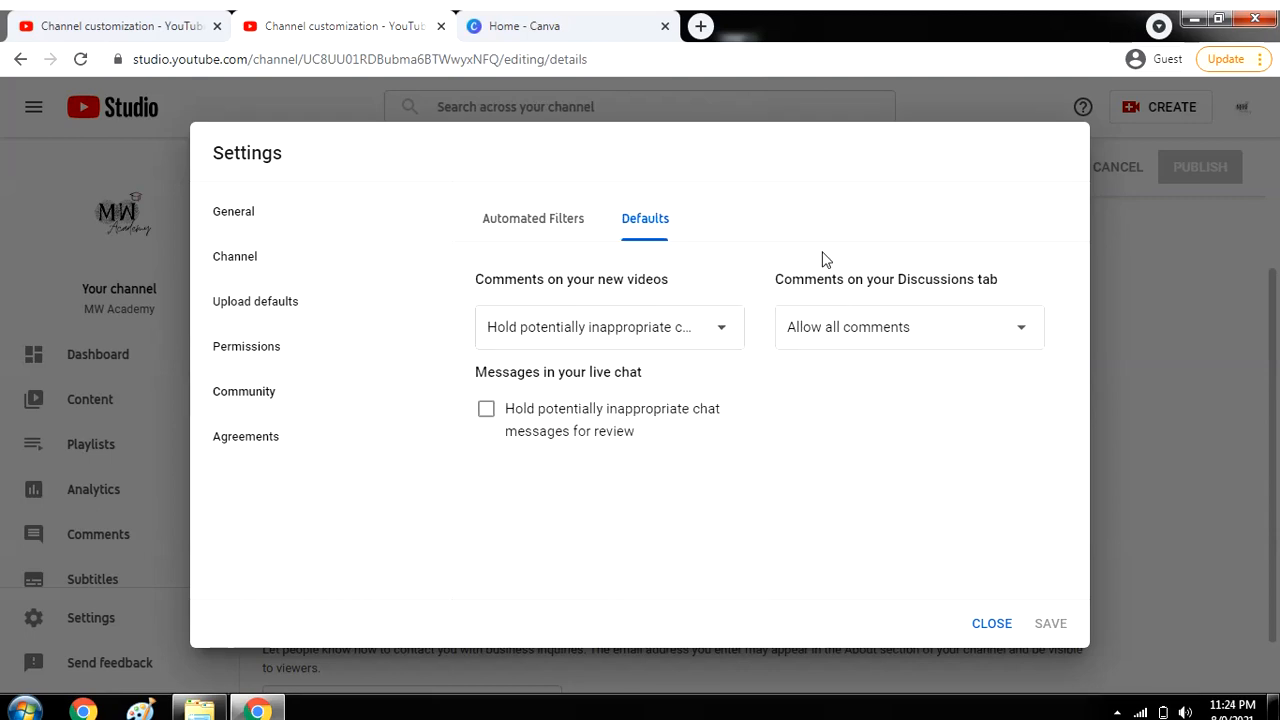
Keep Discussions-tab comments at 'Allow all comments', dismissing the Windows colour-scheme notice.
click(843, 335)
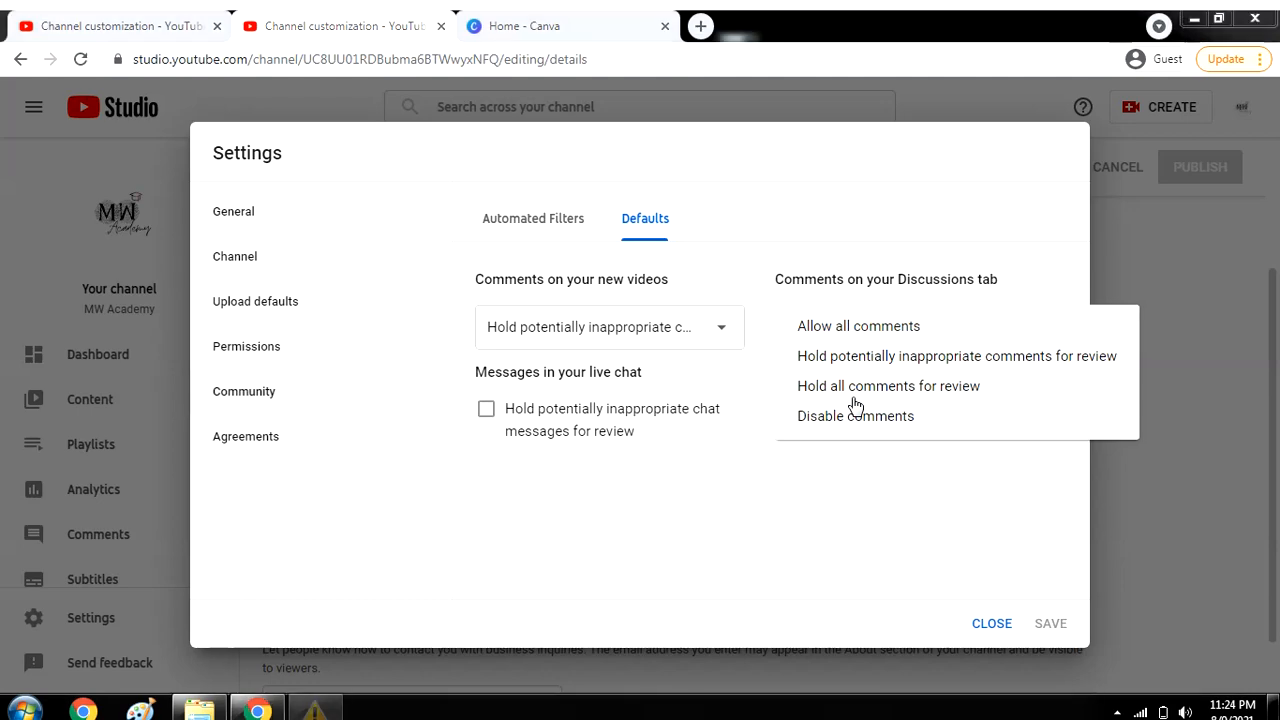
click(865, 162)
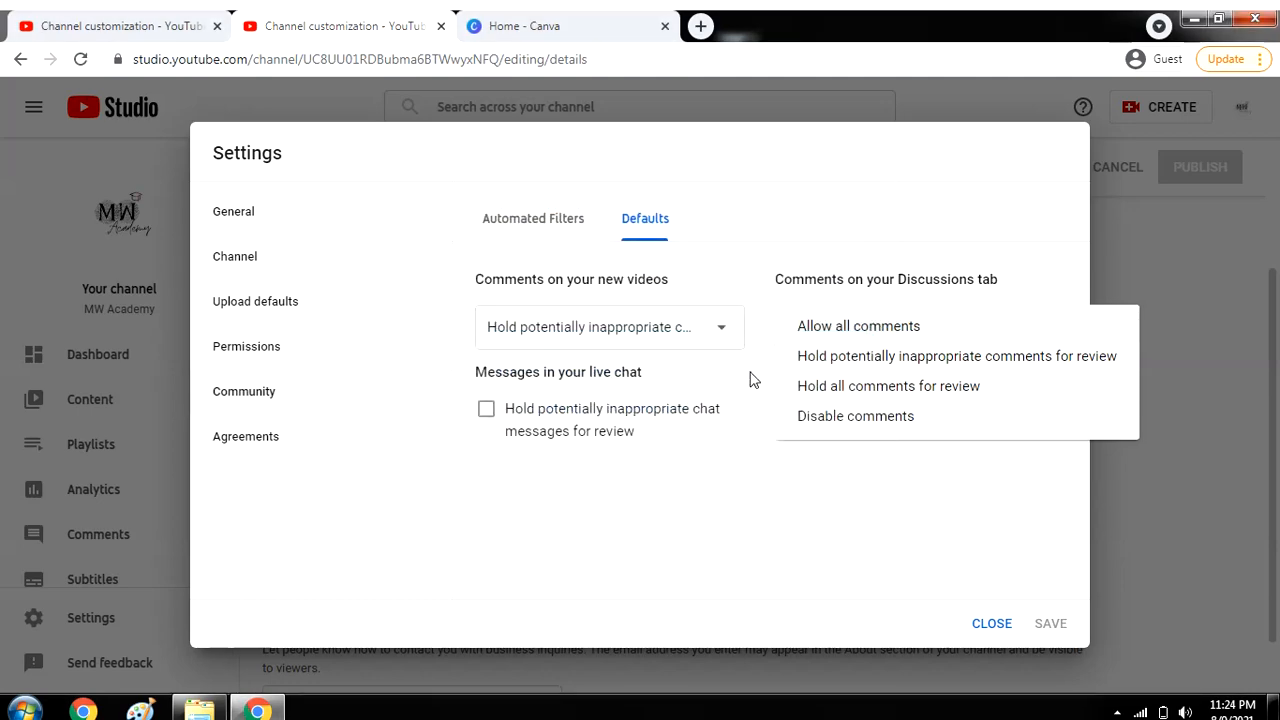
click(740, 437)
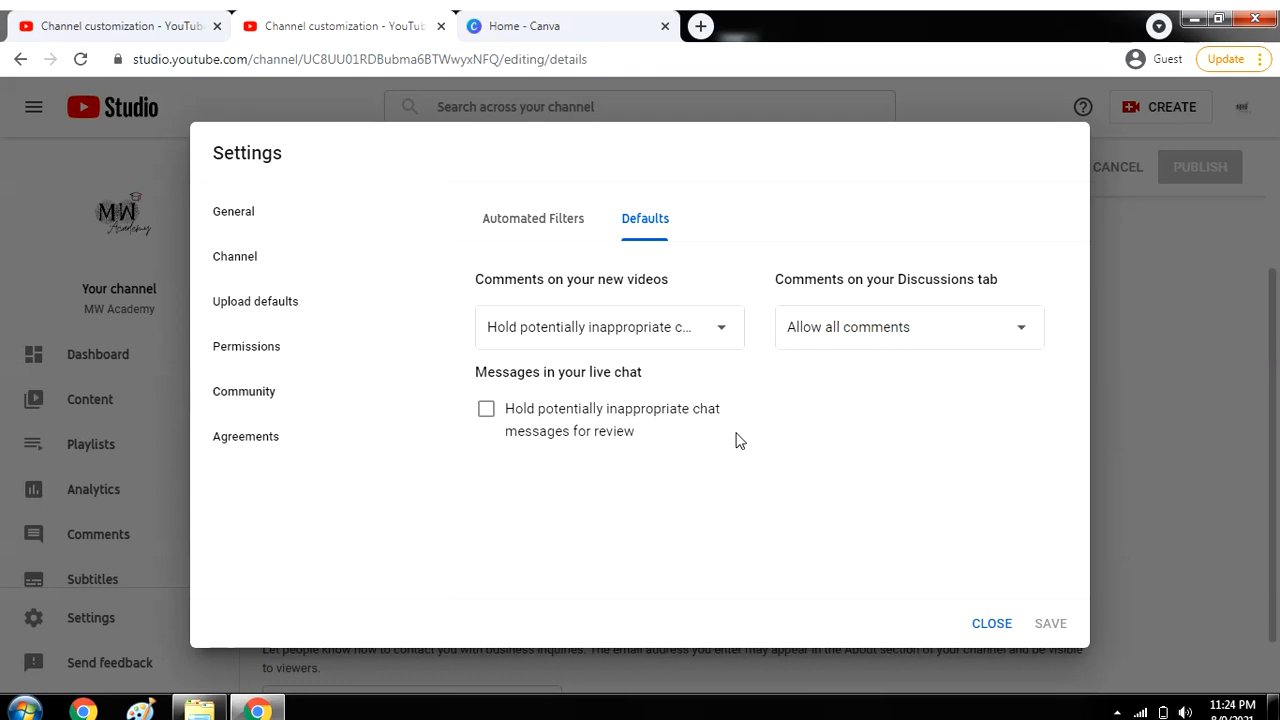
Review the Agreements page, close Settings without saving, and look over the Basic info page.
click(368, 432)
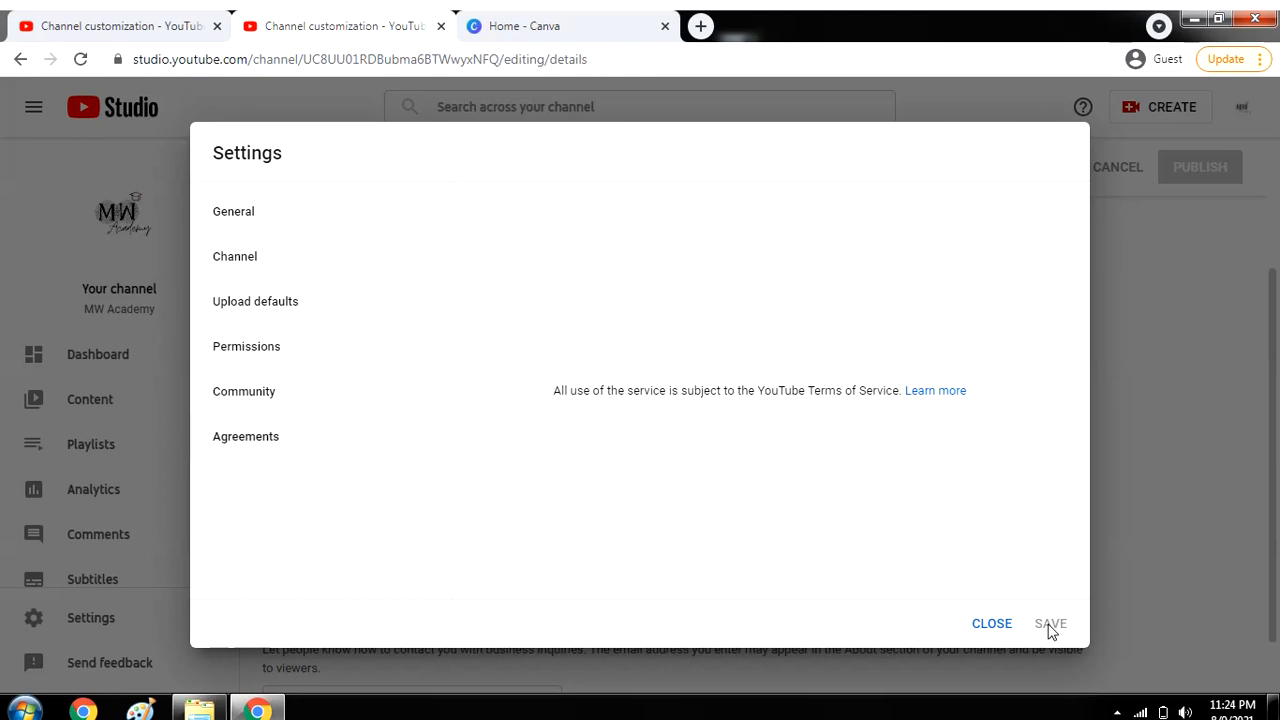
click(993, 623)
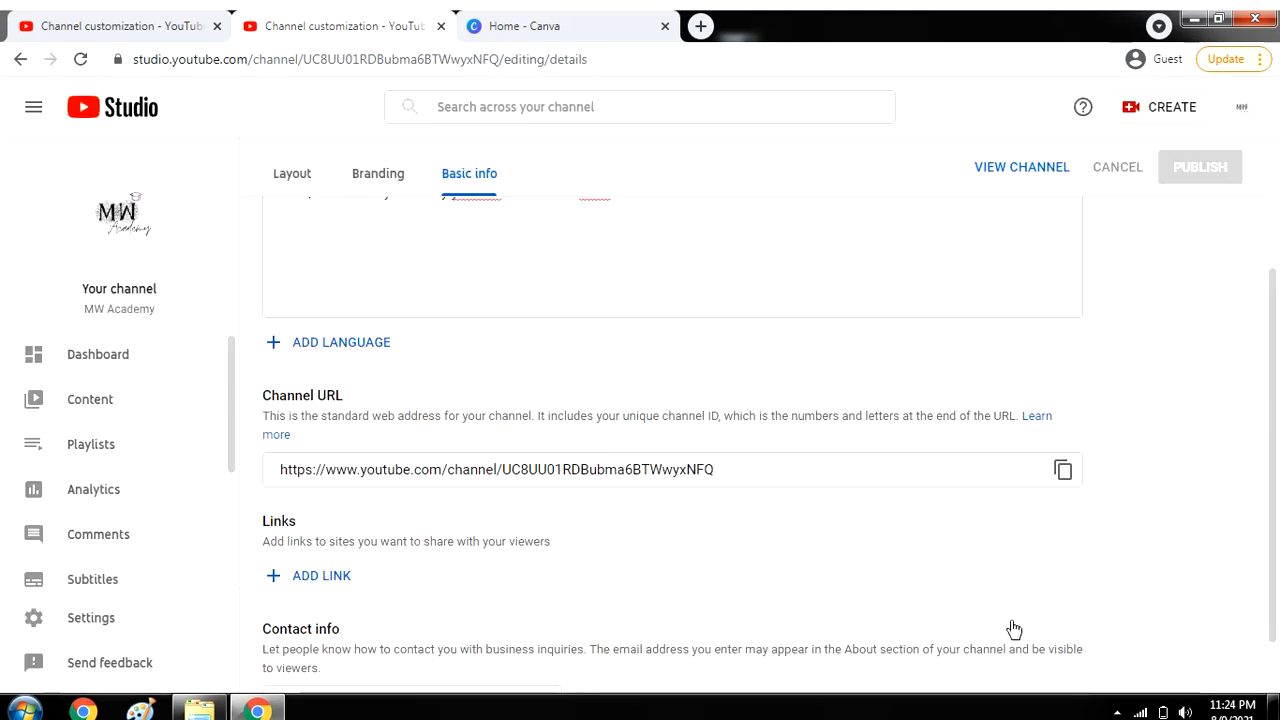
scroll(1265, 278, up, 2)
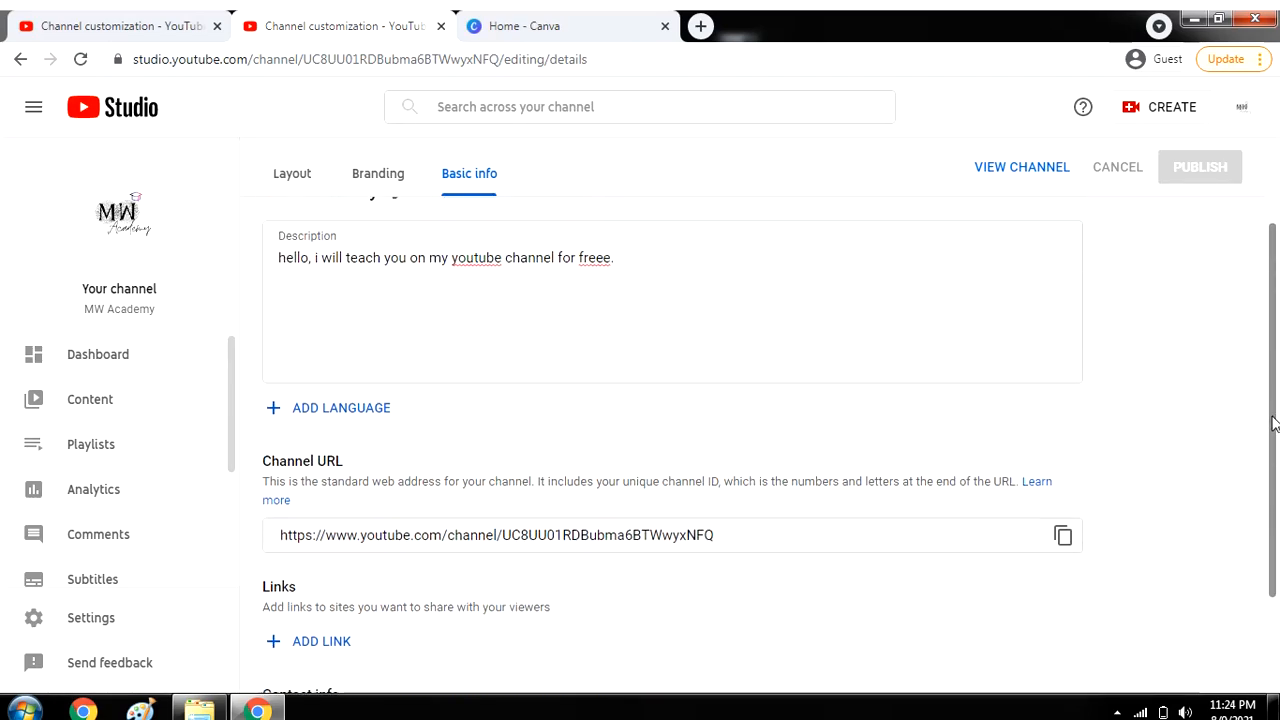
scroll(1265, 278, down, 2)
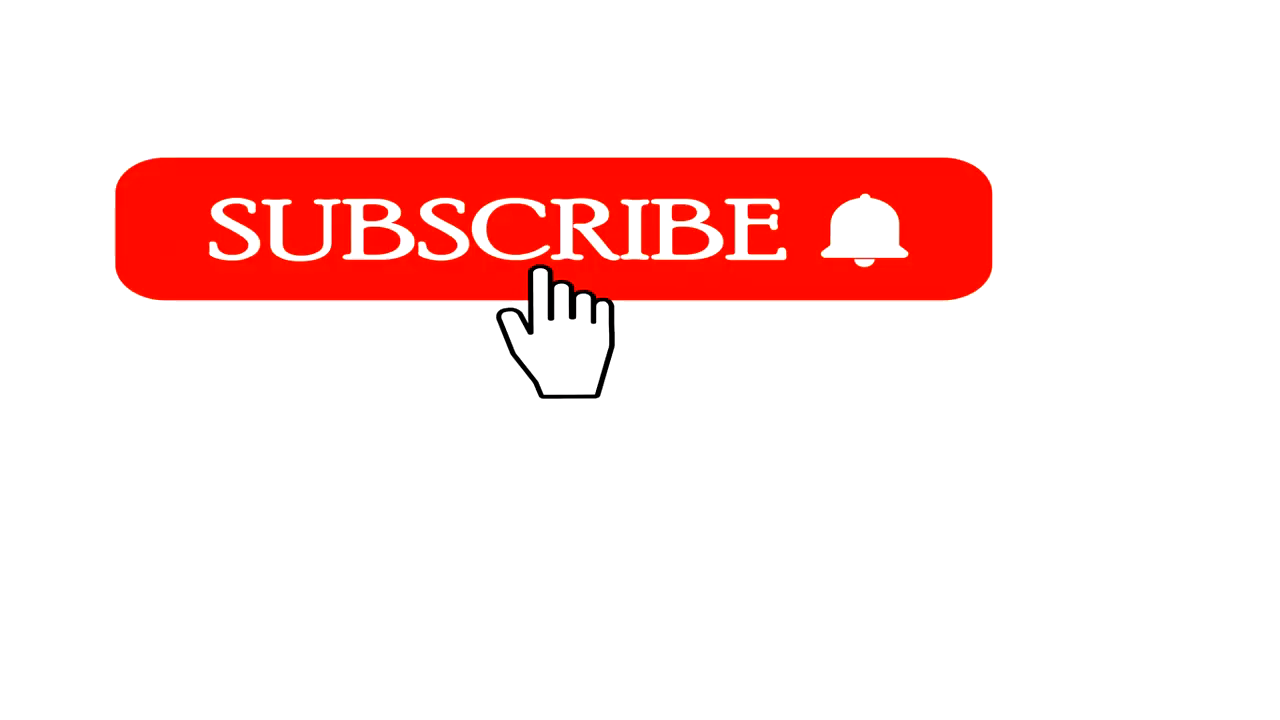